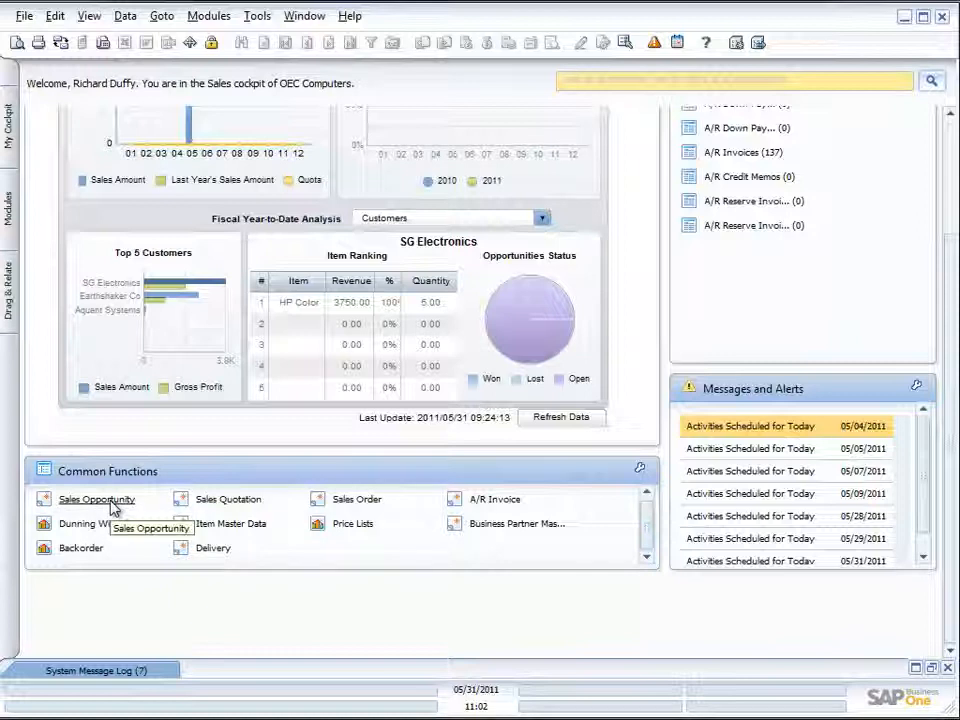
- Open a new Sales Opportunity form and maximize its window
click(108, 508)
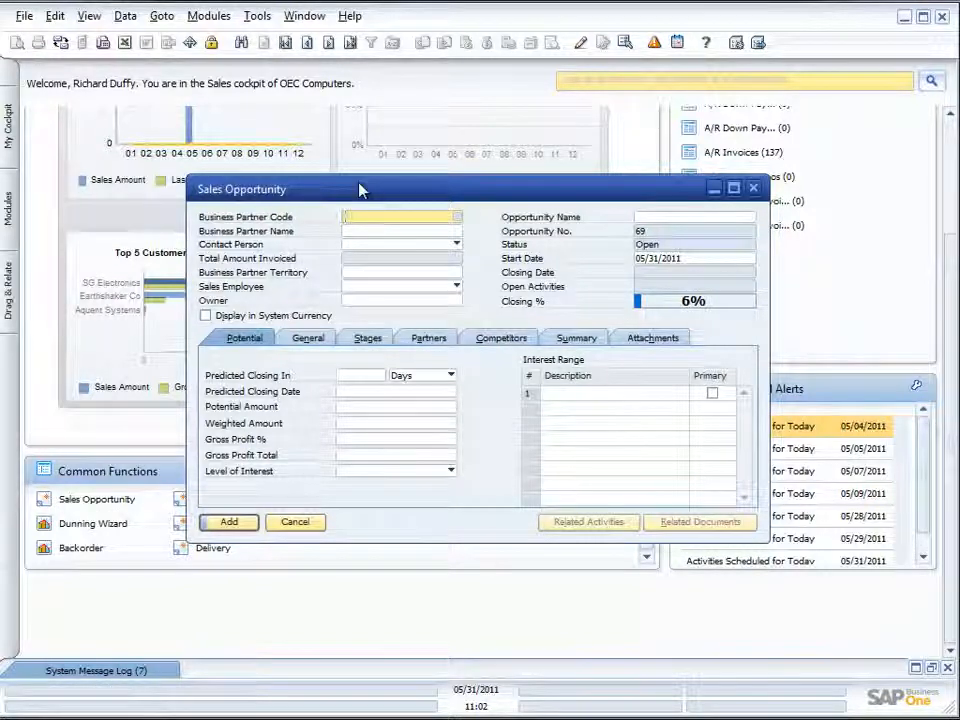
click(733, 188)
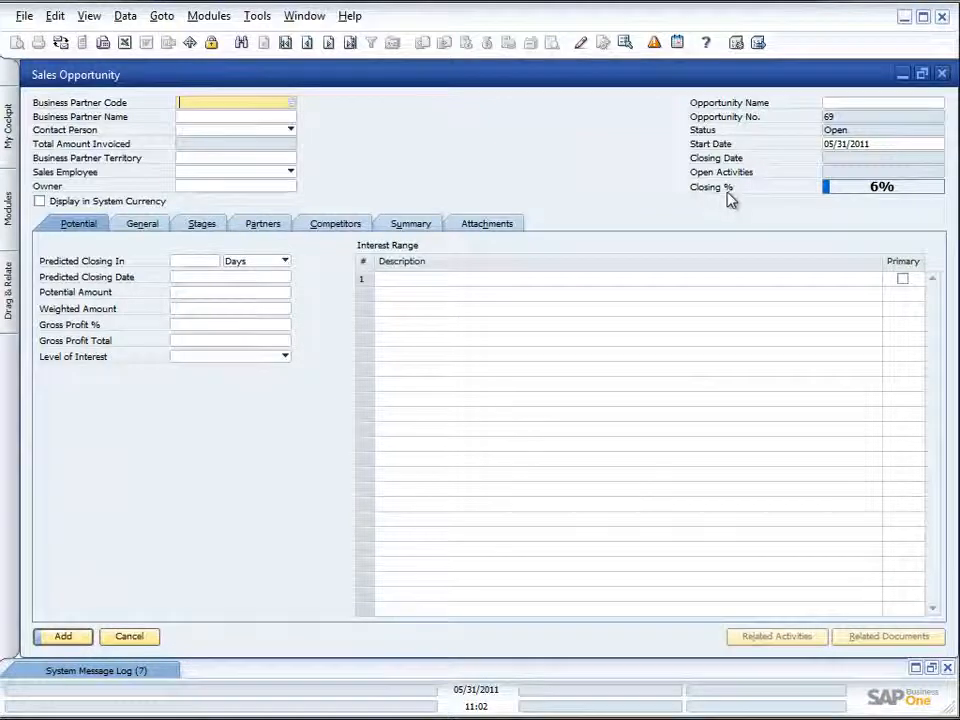
click(288, 104)
click(484, 300)
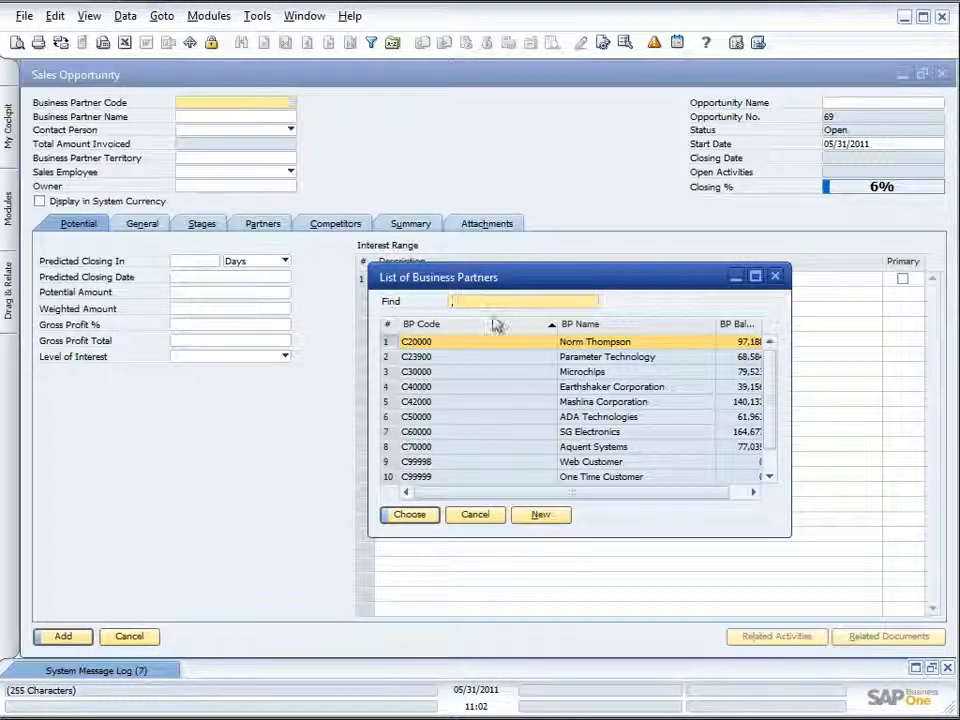
click(544, 515)
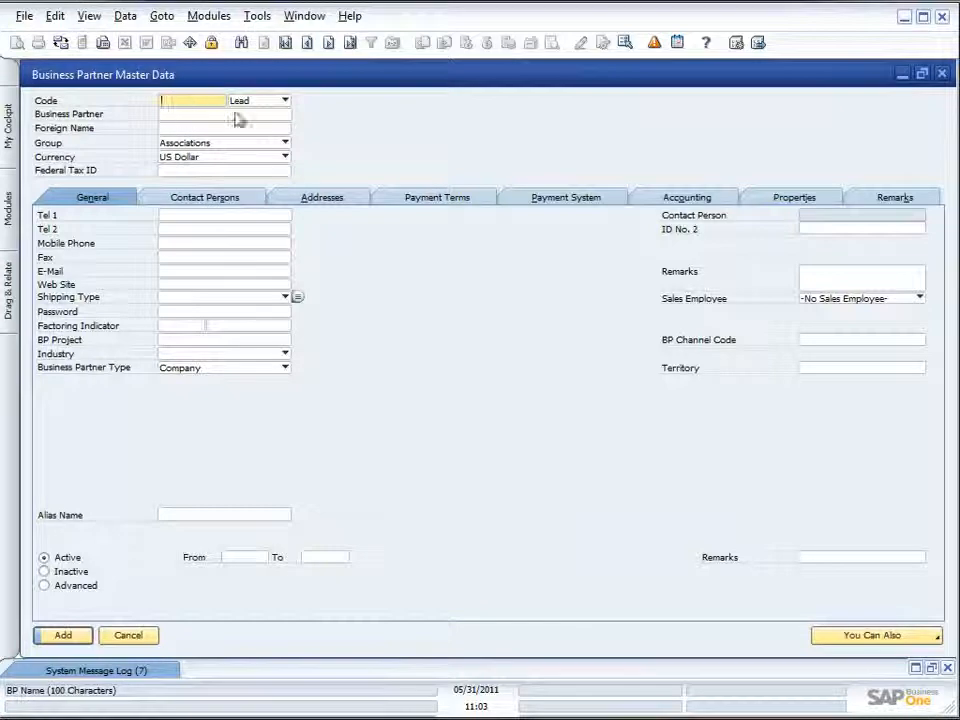
click(285, 101)
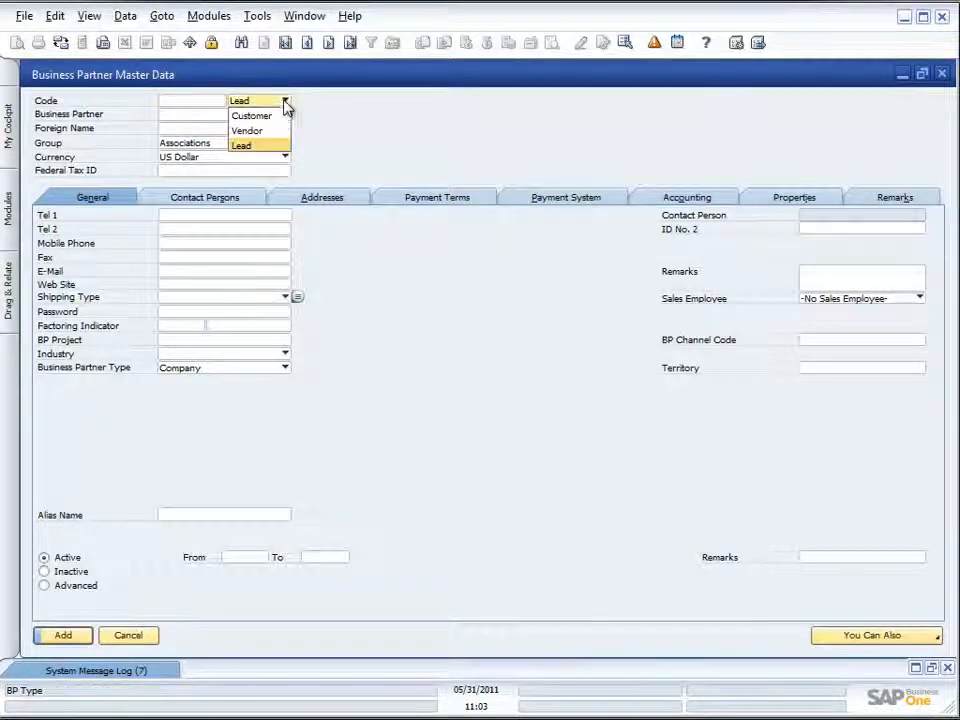
click(250, 148)
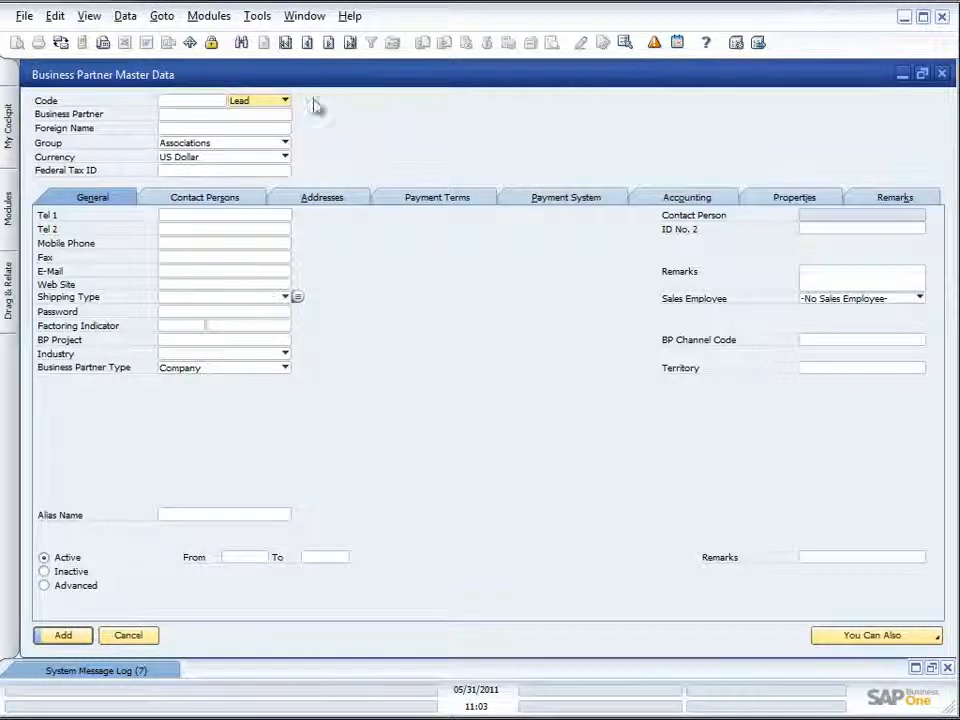
click(940, 73)
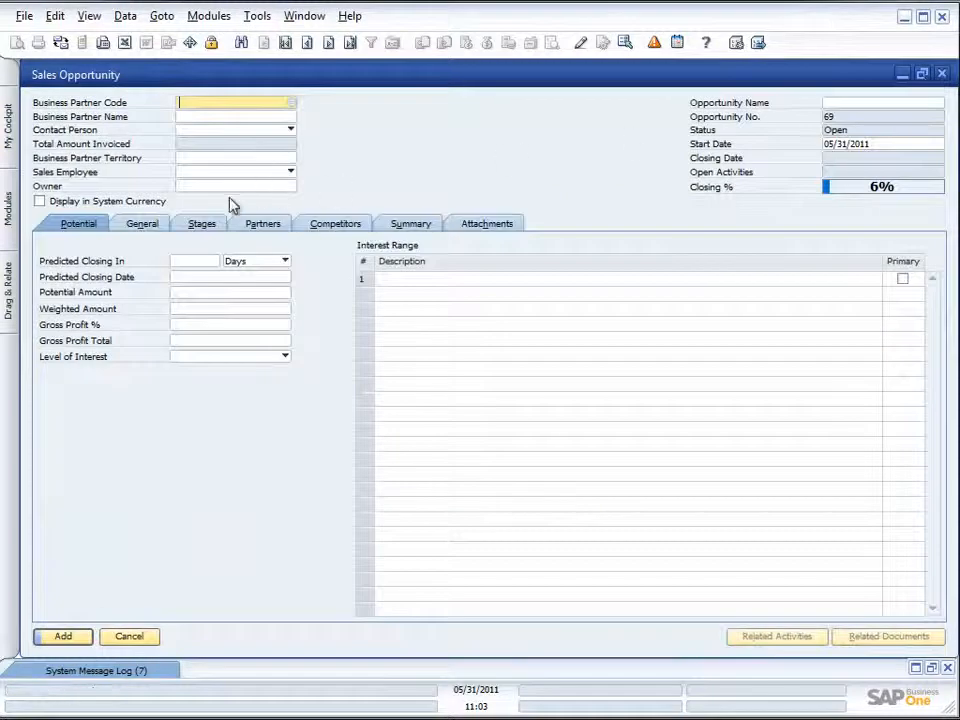
- Choose Earthshaker Corporation as the opportunity's business partner and select its second contact person
click(291, 104)
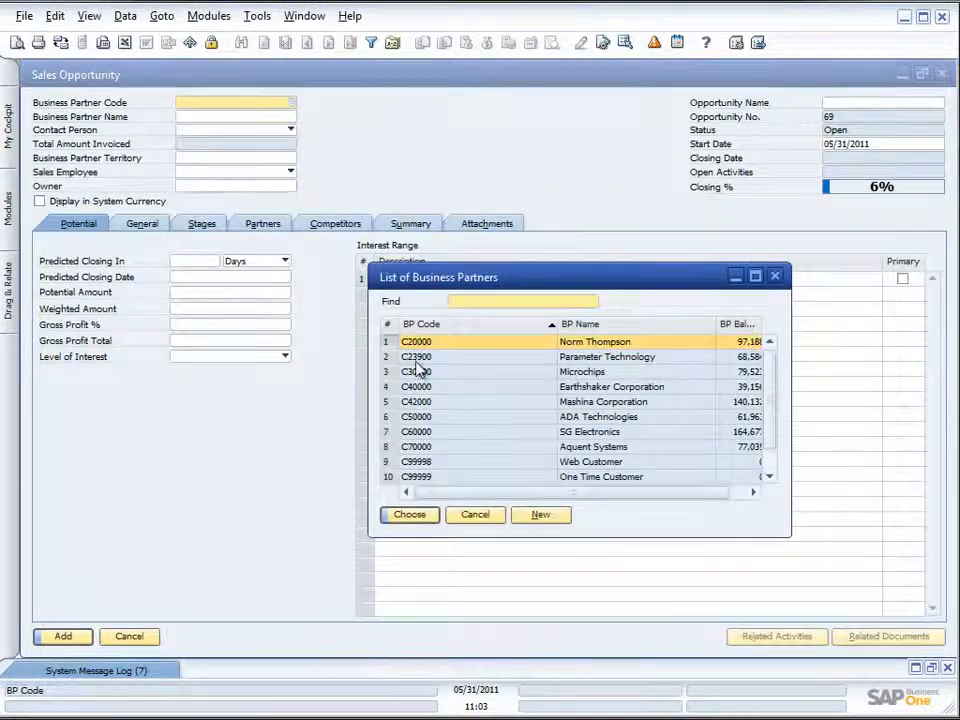
double_click(564, 389)
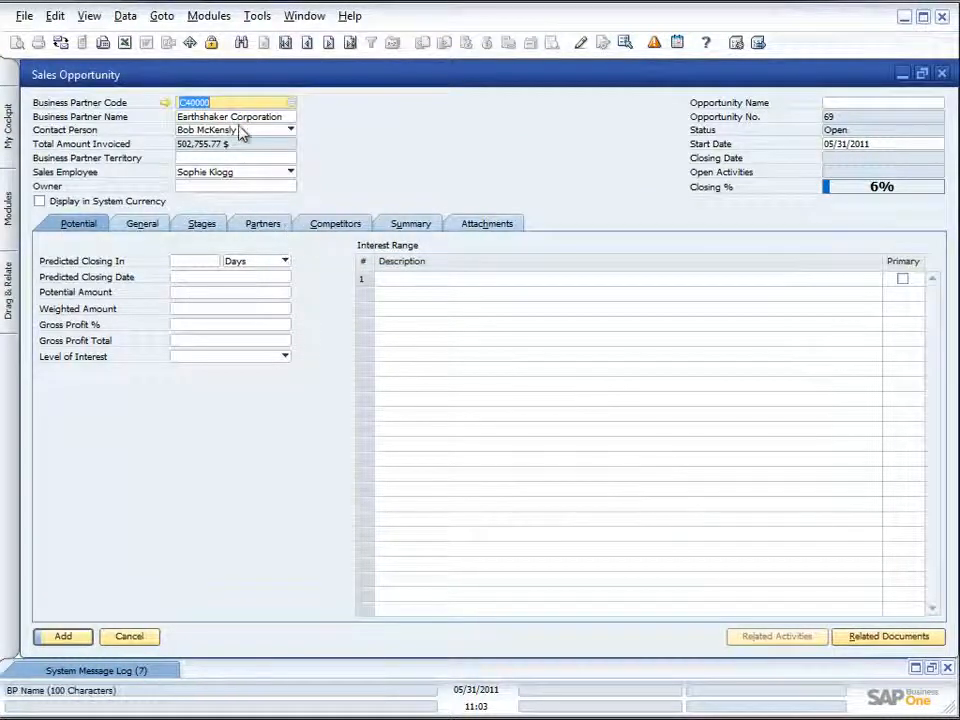
click(290, 131)
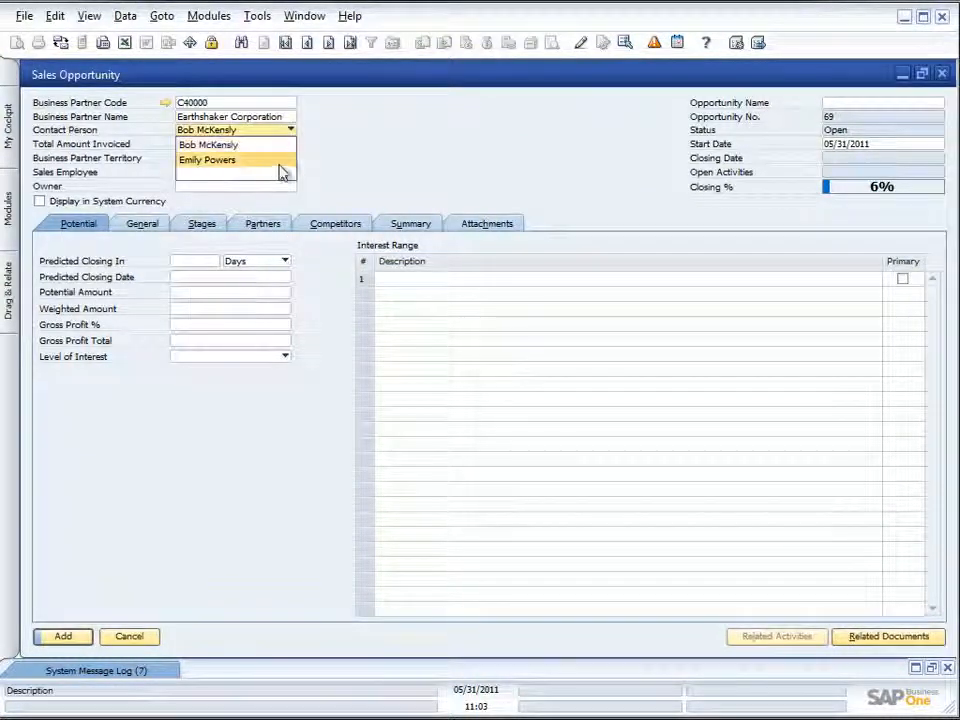
click(228, 160)
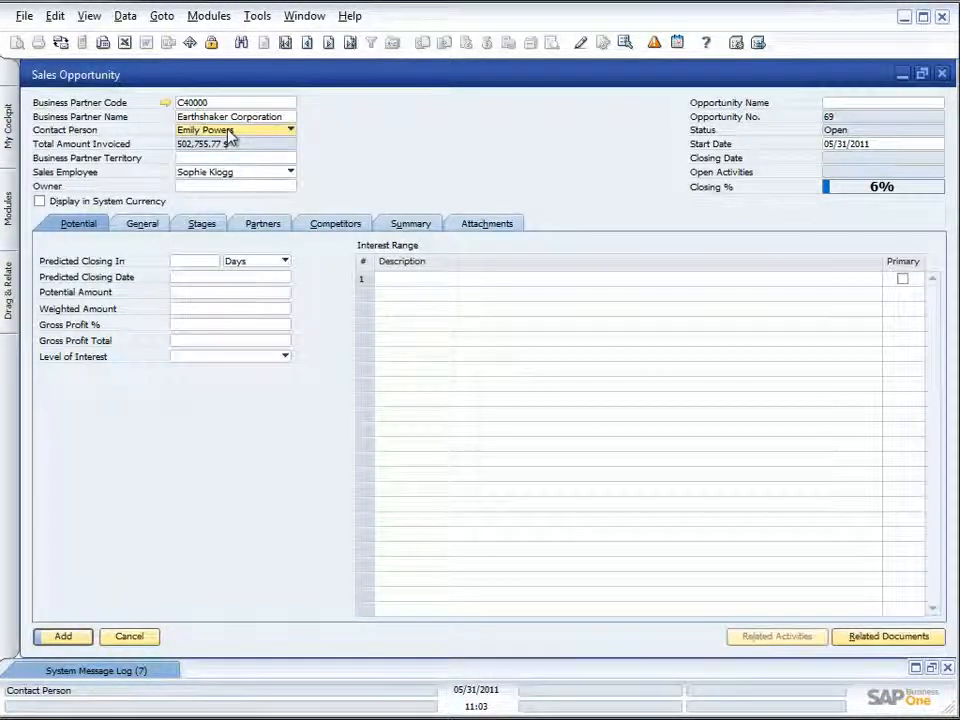
- View the business partner's master data and its detailed sales analysis report, and return to the opportunity
click(166, 104)
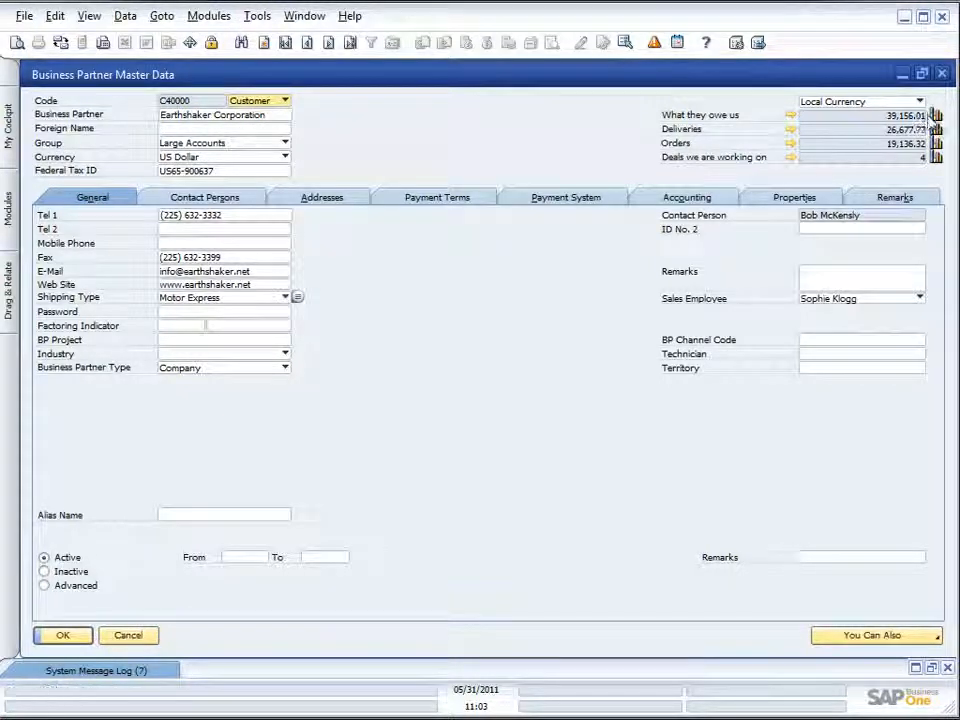
click(937, 116)
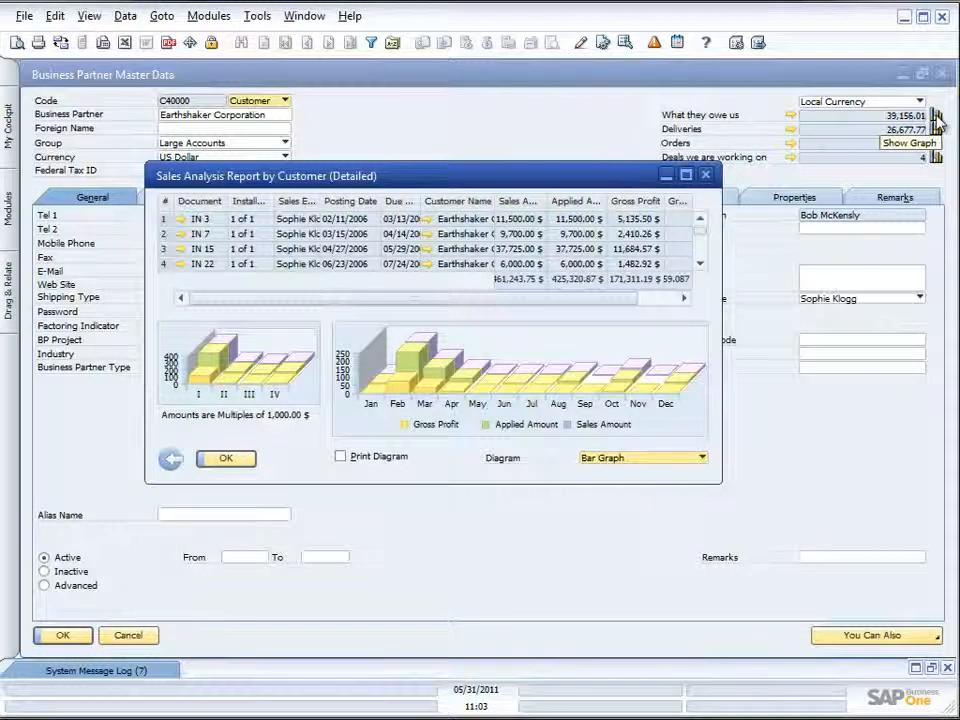
click(705, 175)
click(942, 74)
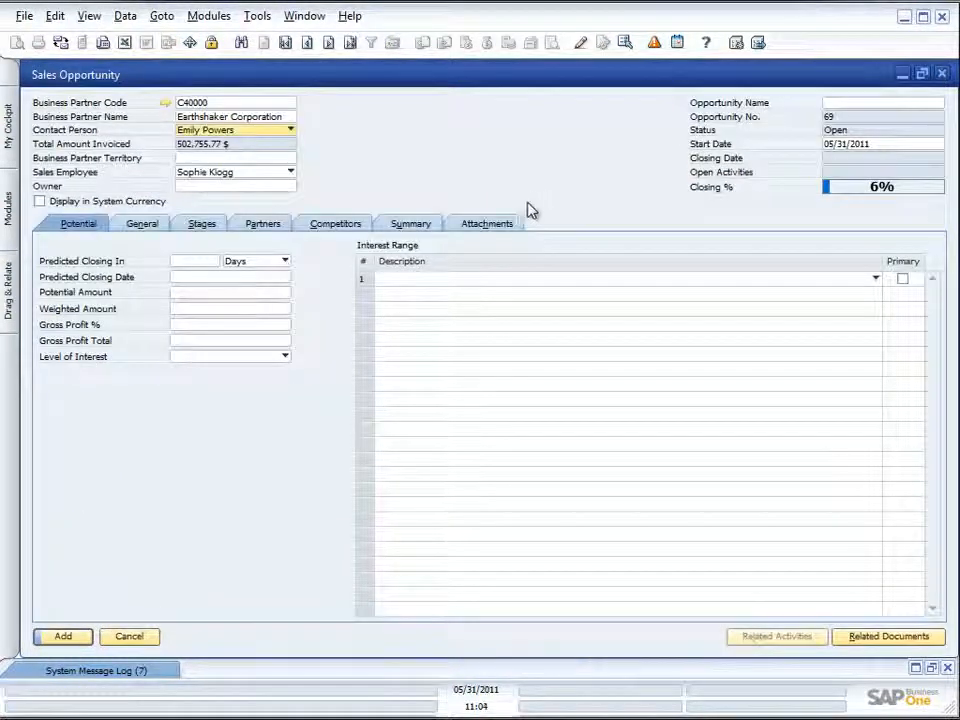
- Check the list of territories for the business partner and close it without choosing one
click(279, 160)
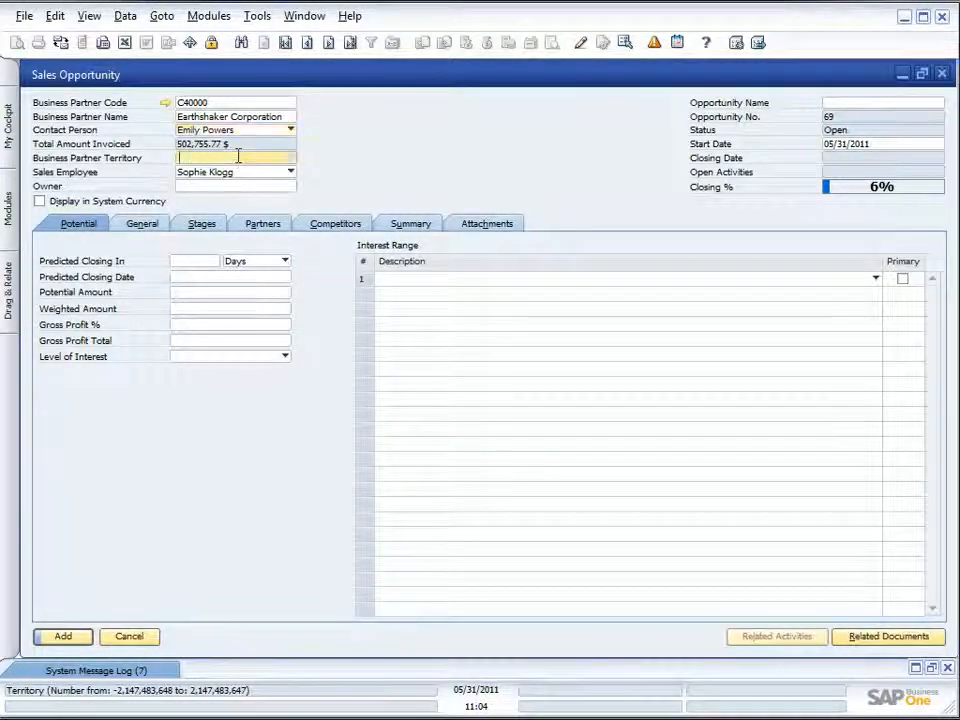
click(291, 160)
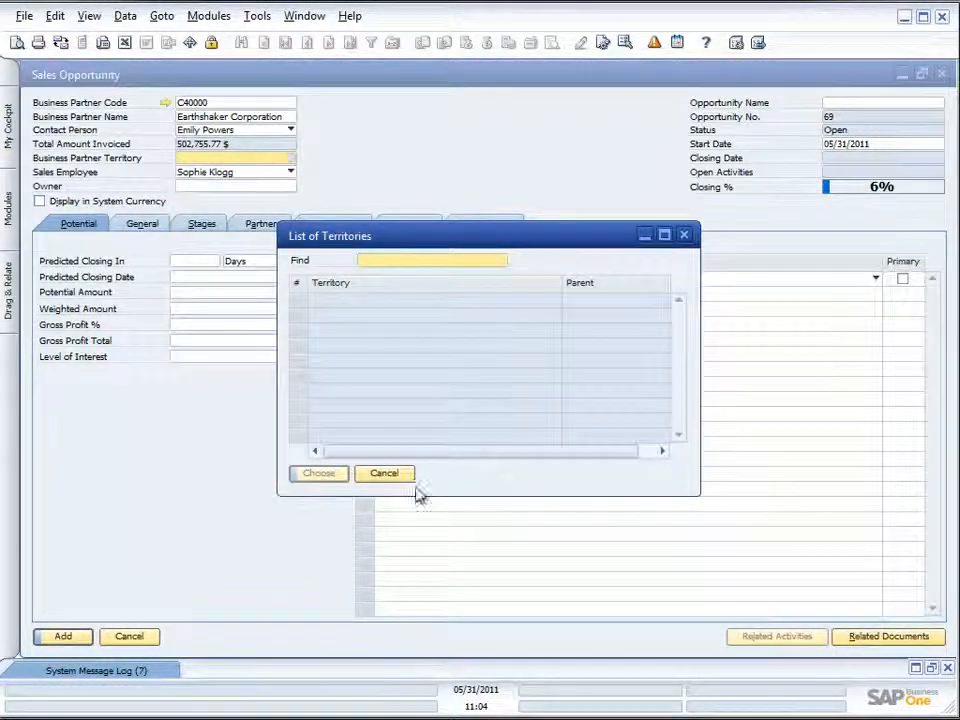
click(685, 235)
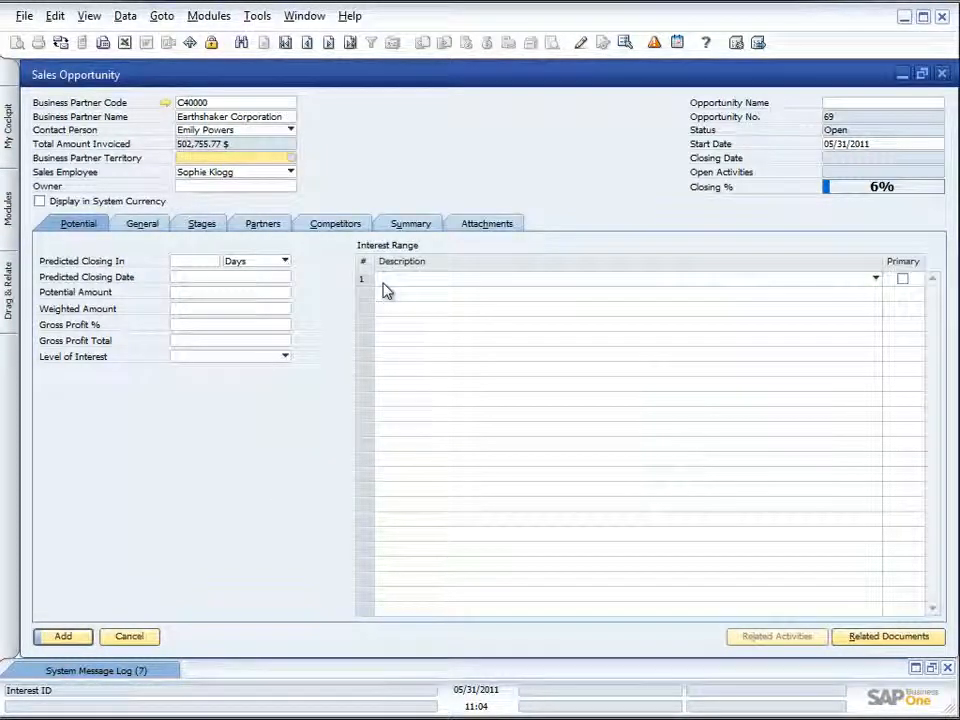
- Set the sales employee to -No Sales Employee- and choose the listed employee as the opportunity's owner
click(291, 173)
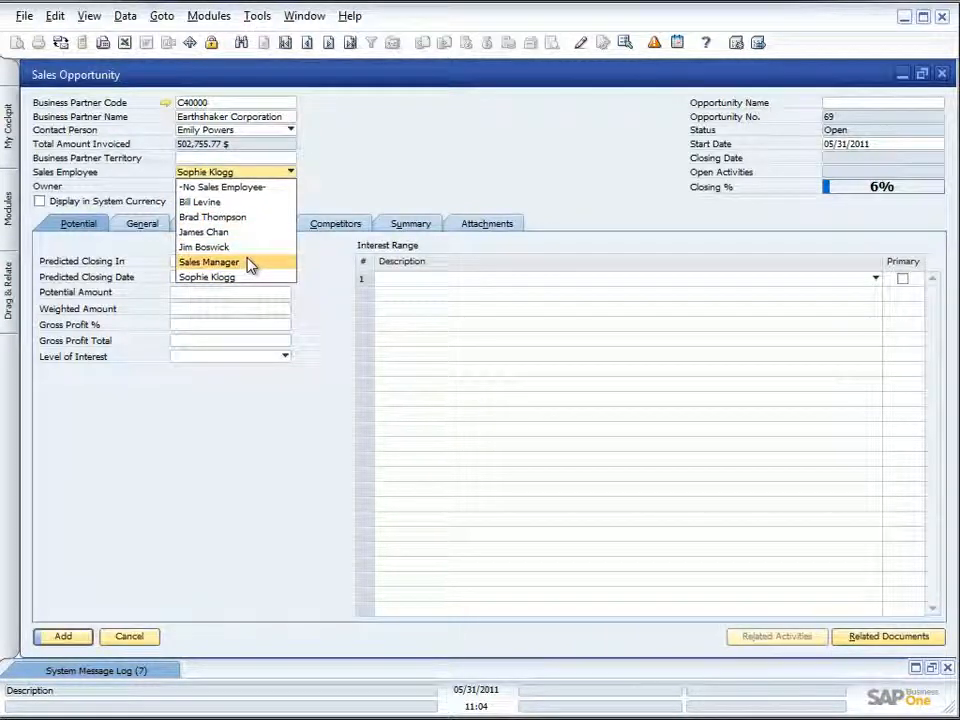
click(238, 188)
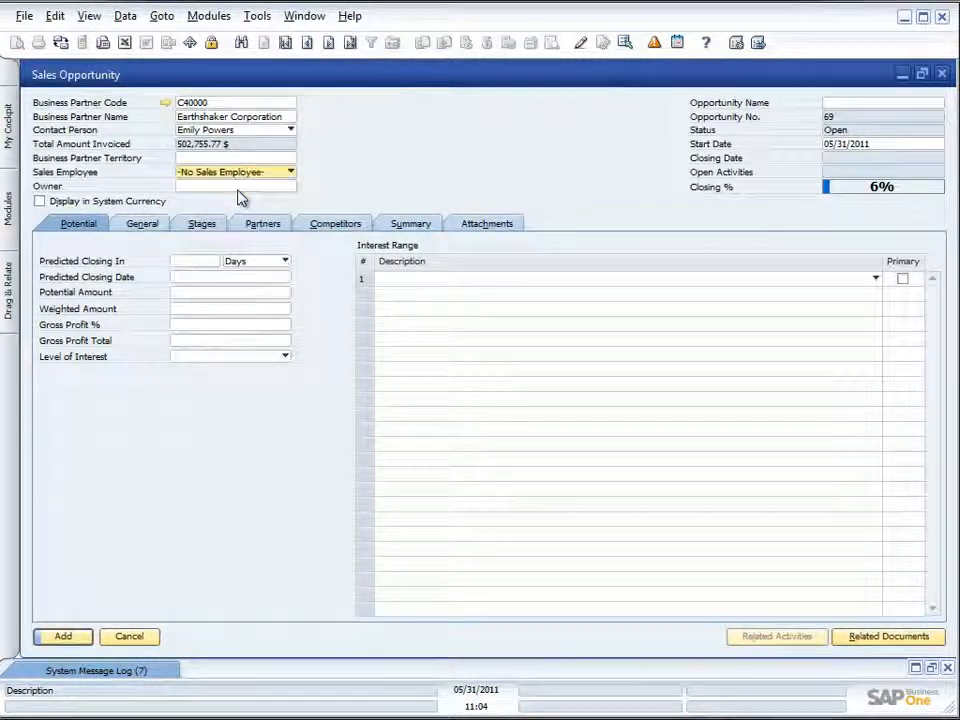
click(231, 186)
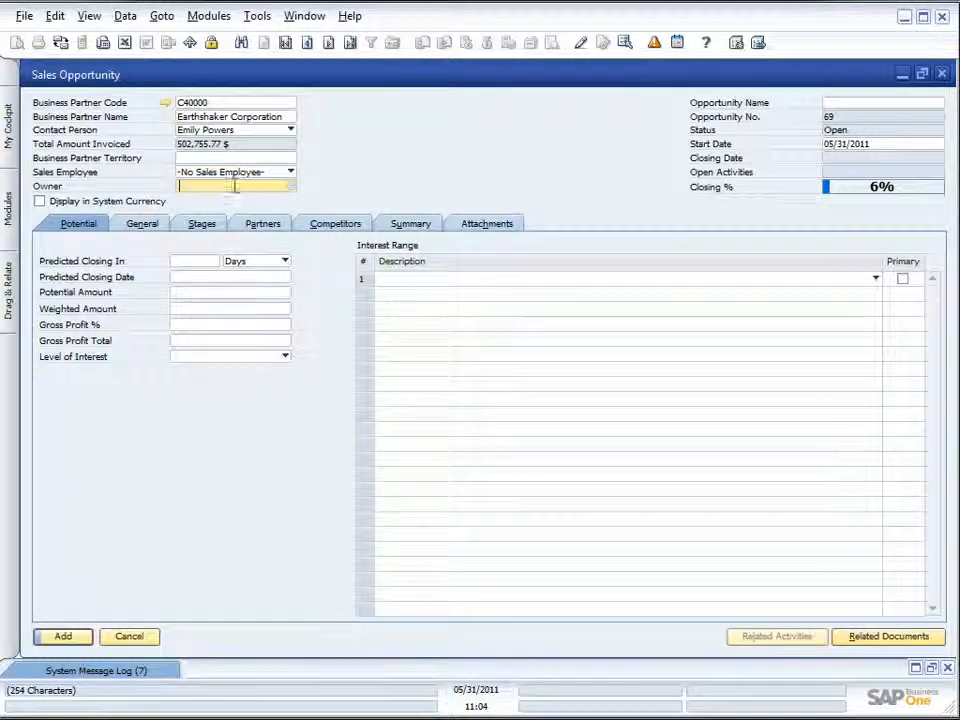
click(290, 188)
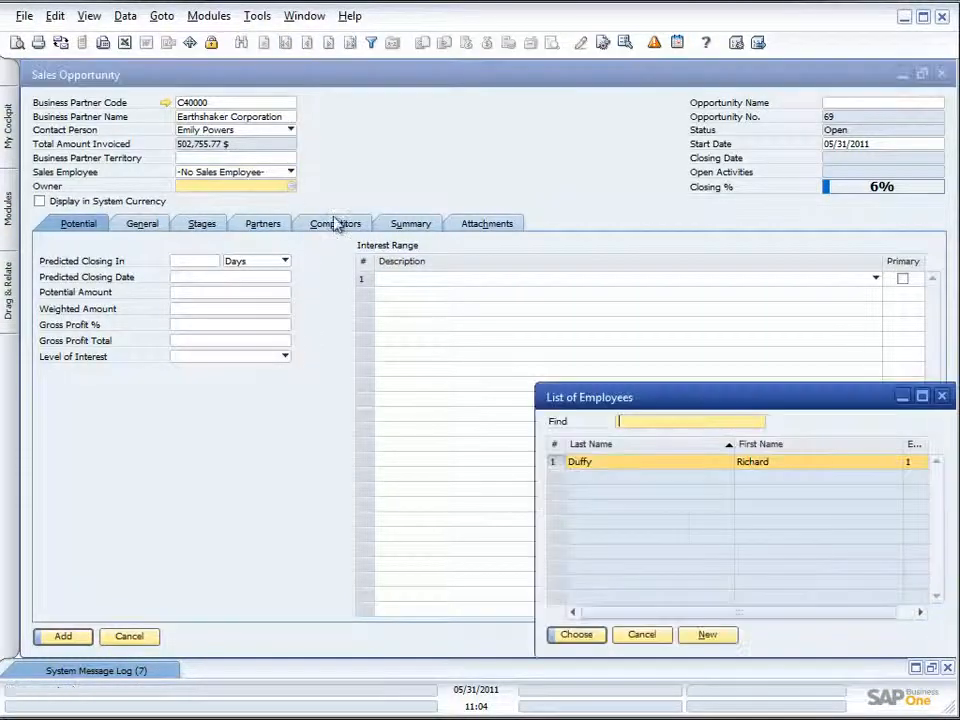
double_click(664, 467)
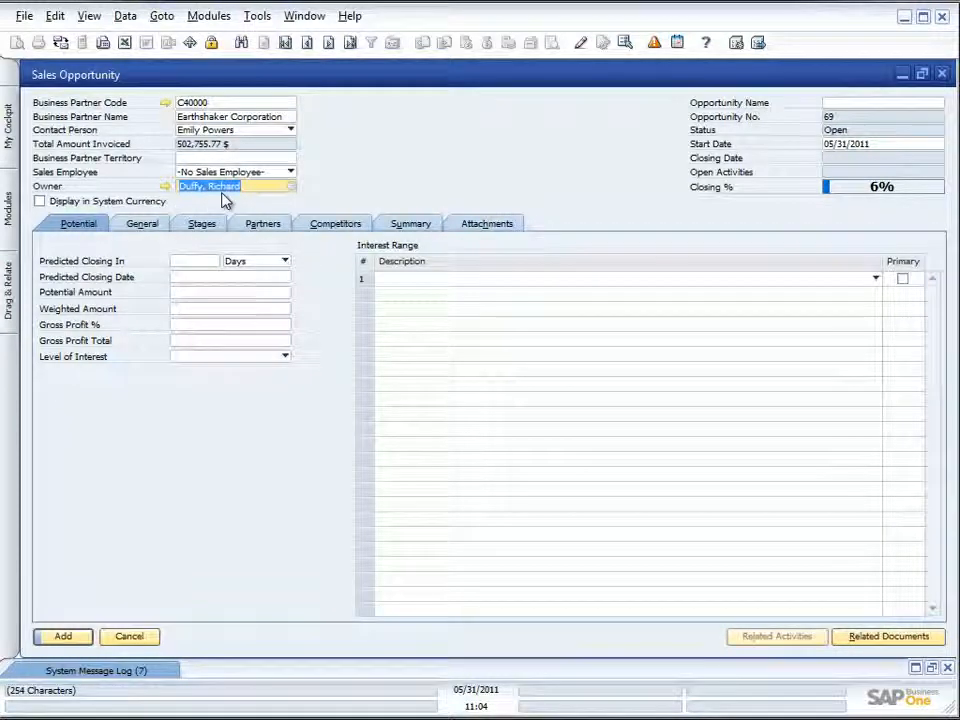
- Name the opportunity "Printer Sale for July"
click(850, 104)
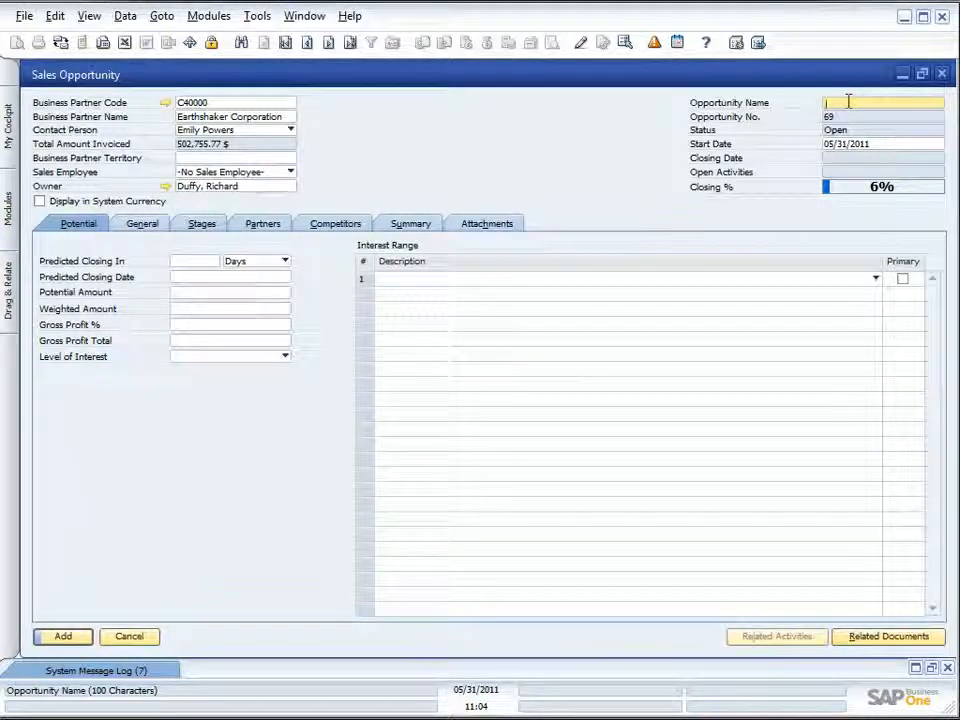
text(Printsr Sales)
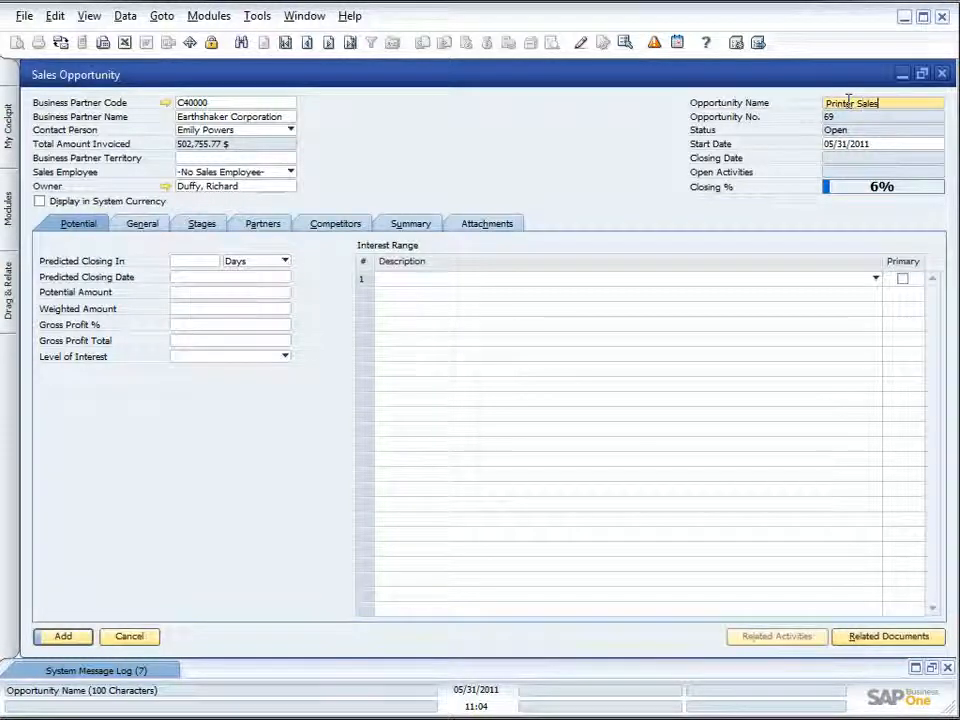
key(BackSpace)
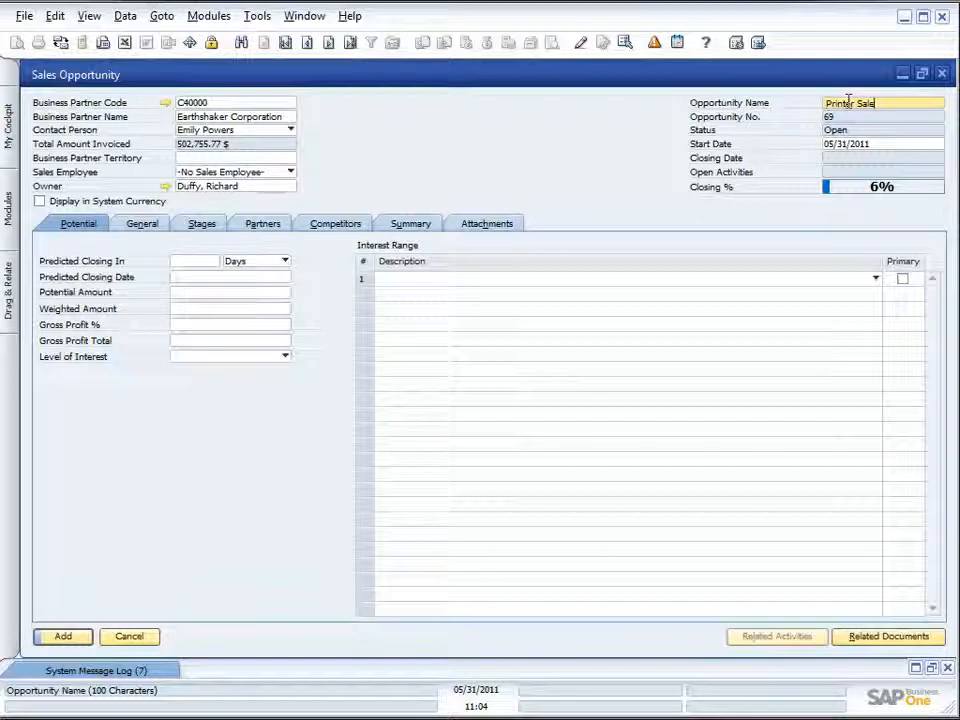
text(for)
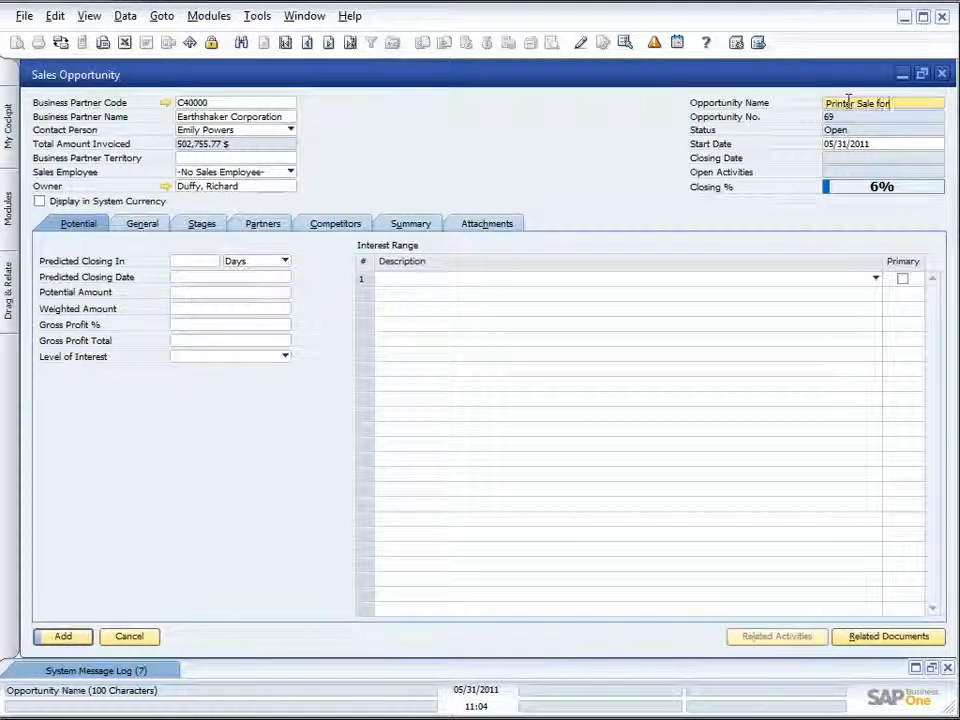
text( July)
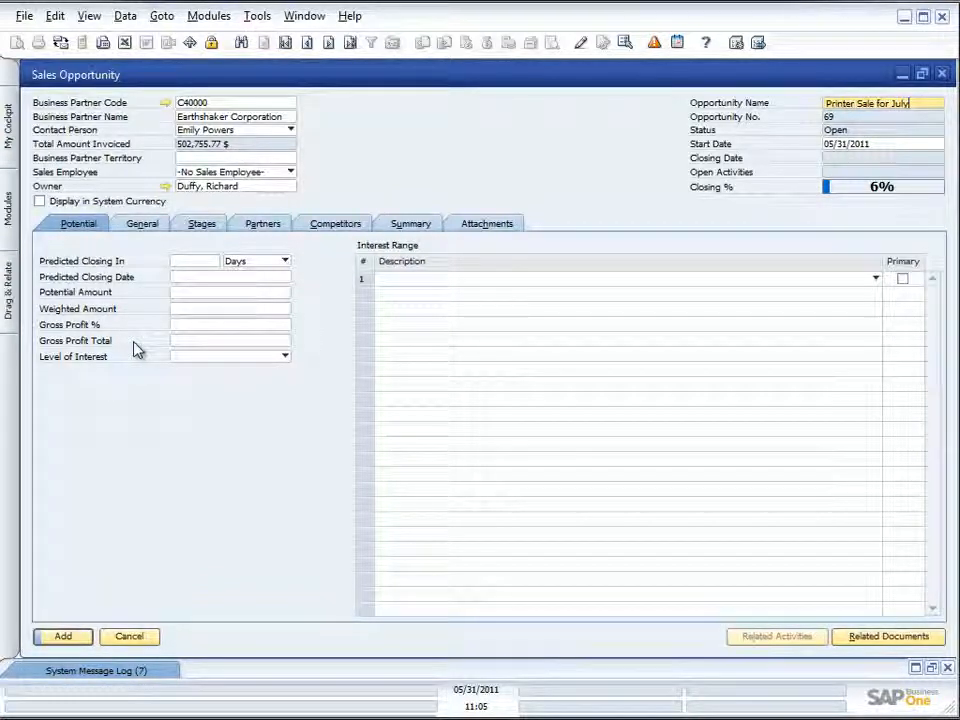
- Set the opportunity's predicted closing to 1 month
click(204, 262)
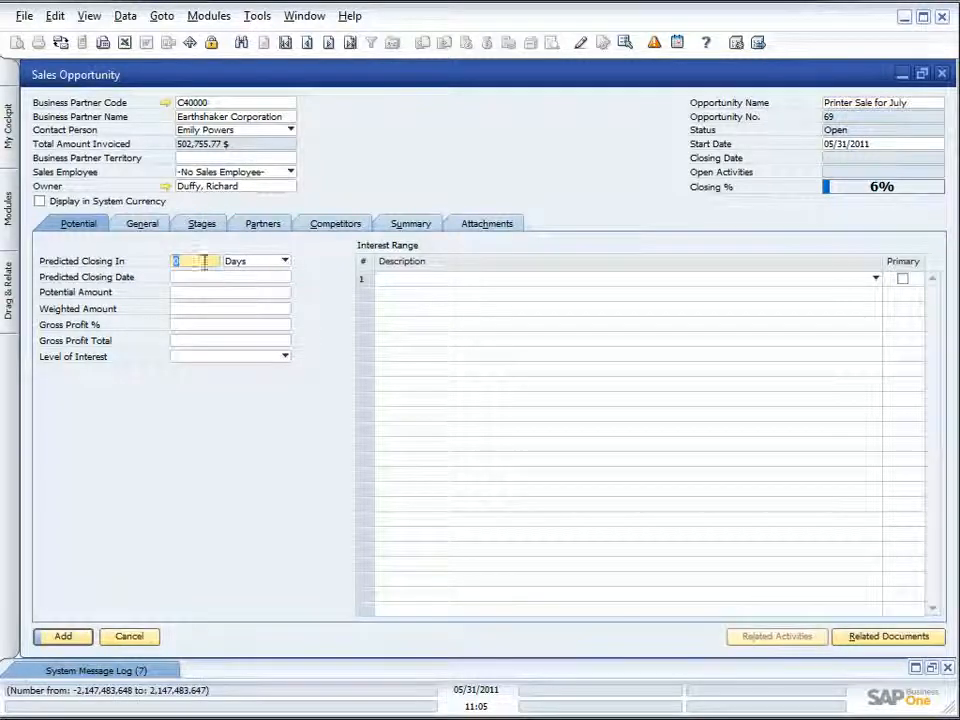
click(285, 261)
click(257, 279)
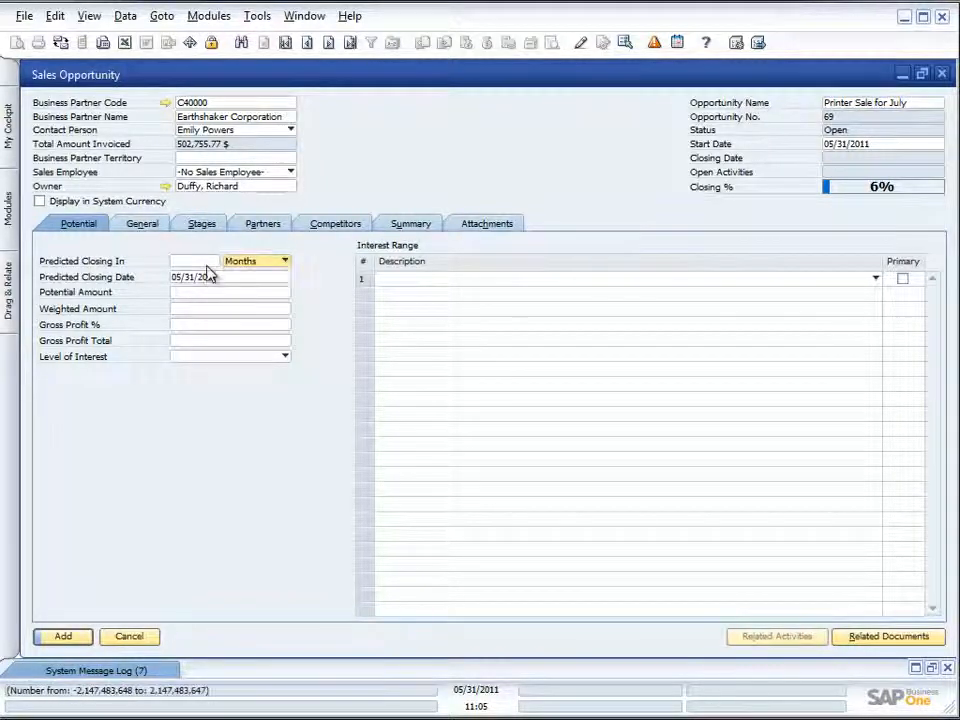
click(208, 262)
text(1)
key(Tab)
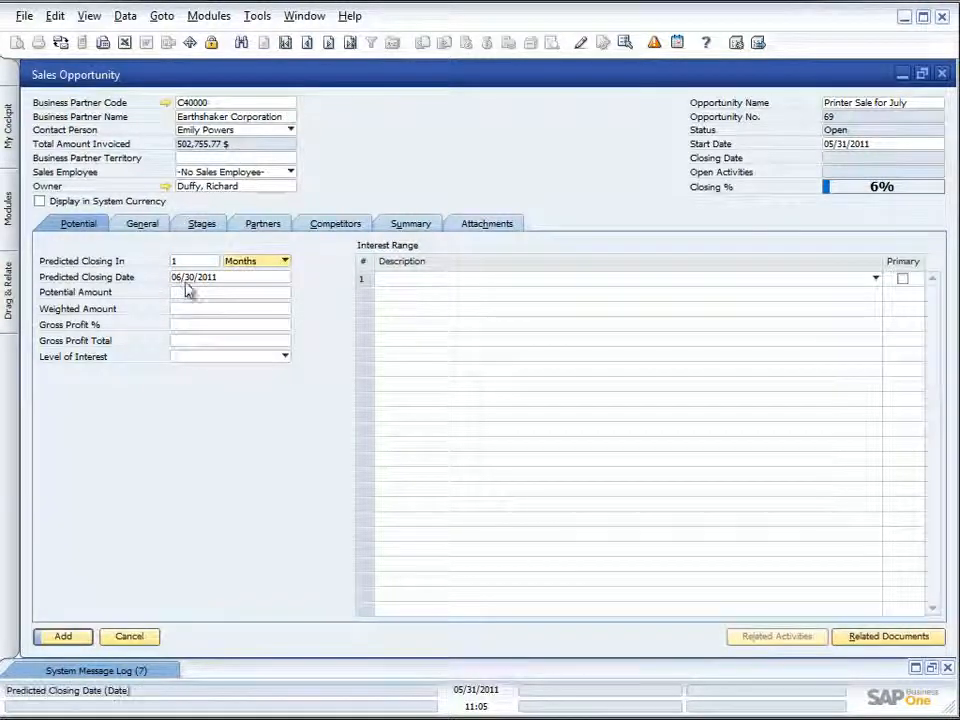
- Enter a potential amount of 10,000 for the opportunity
click(190, 293)
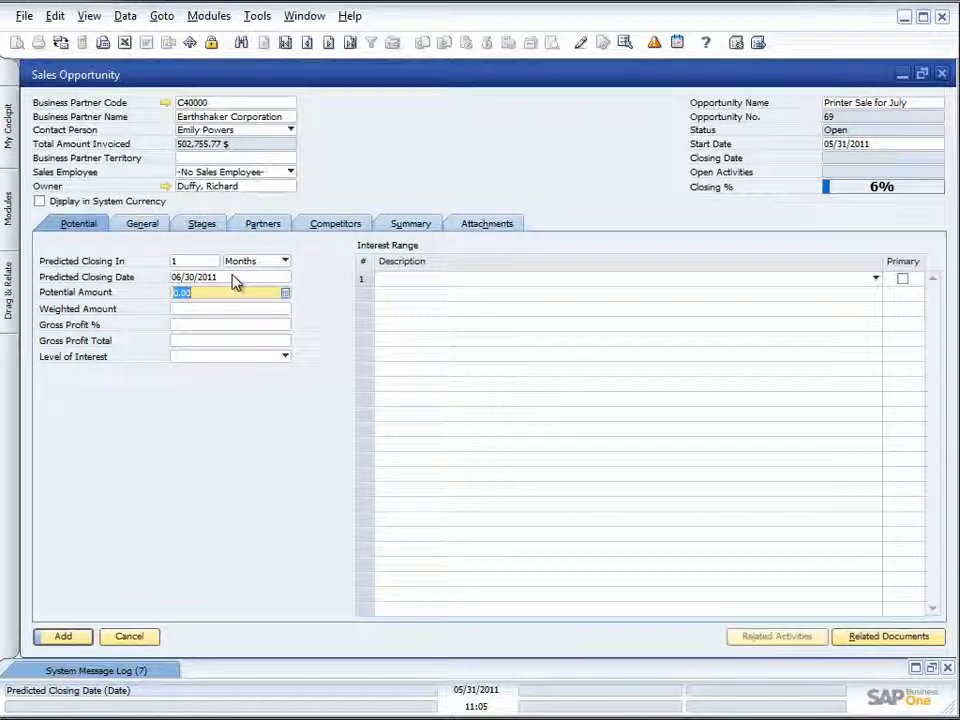
text(10,)
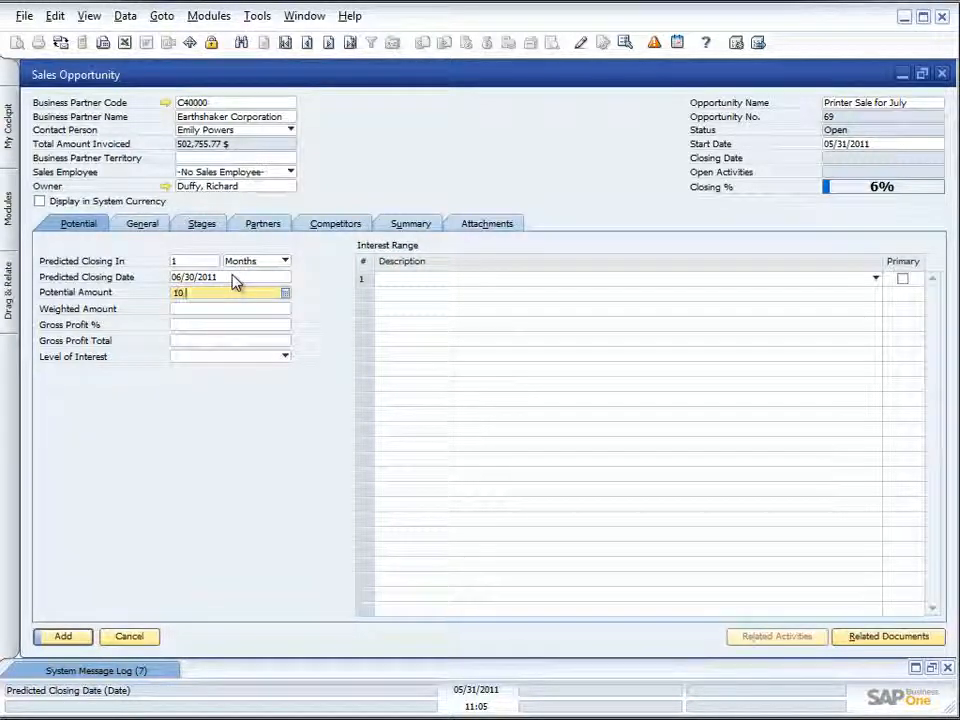
text(000)
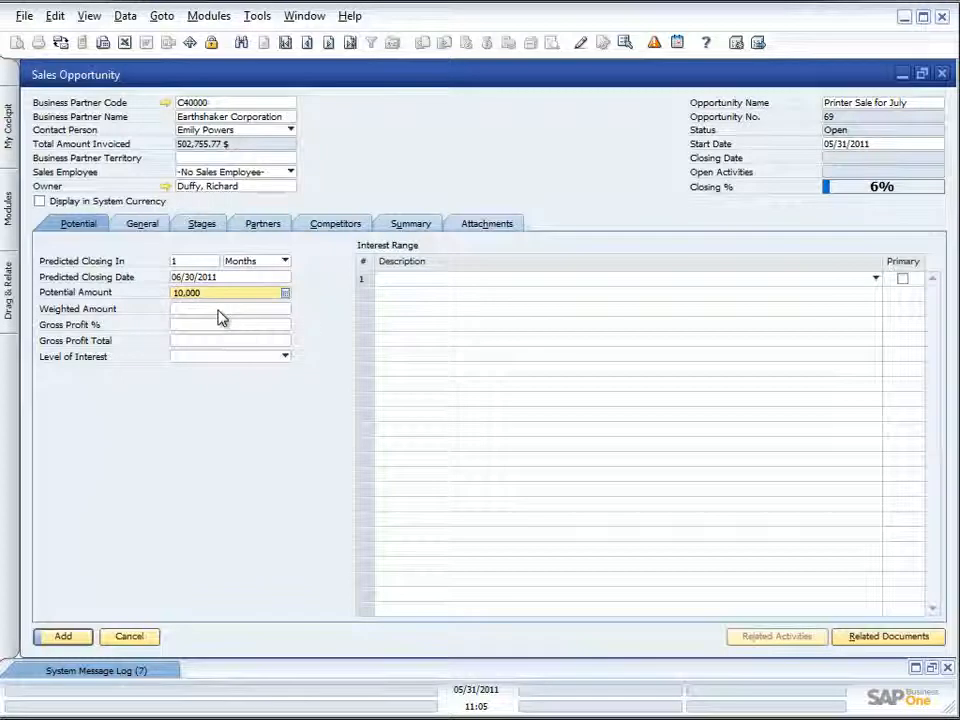
key(Tab)
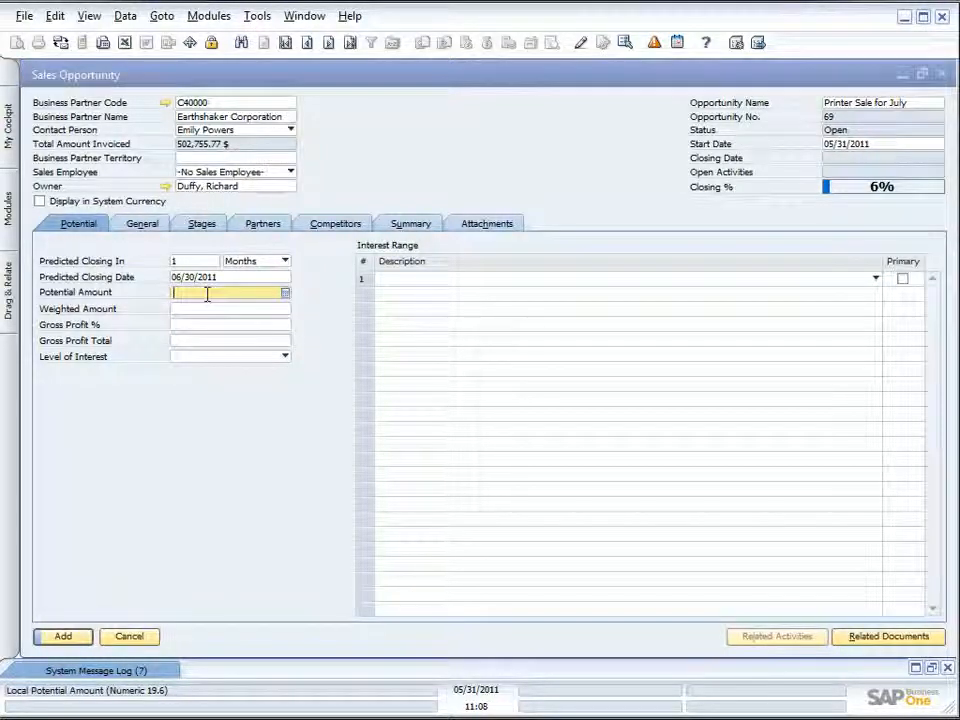
text(10000)
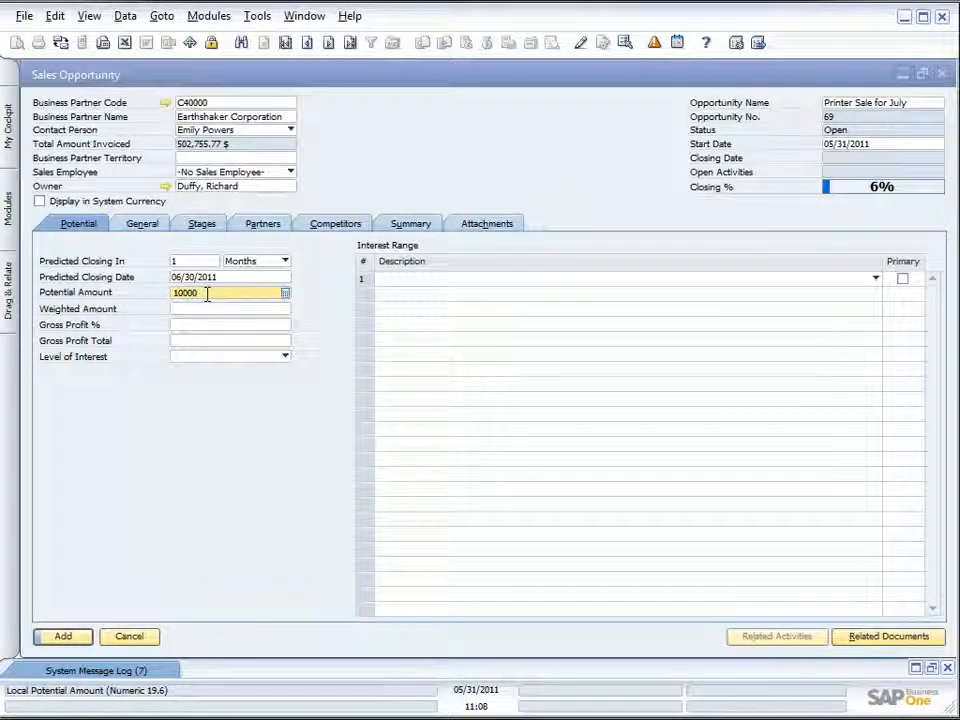
- Set the opportunity's gross profit percentage to 25
key(Tab)
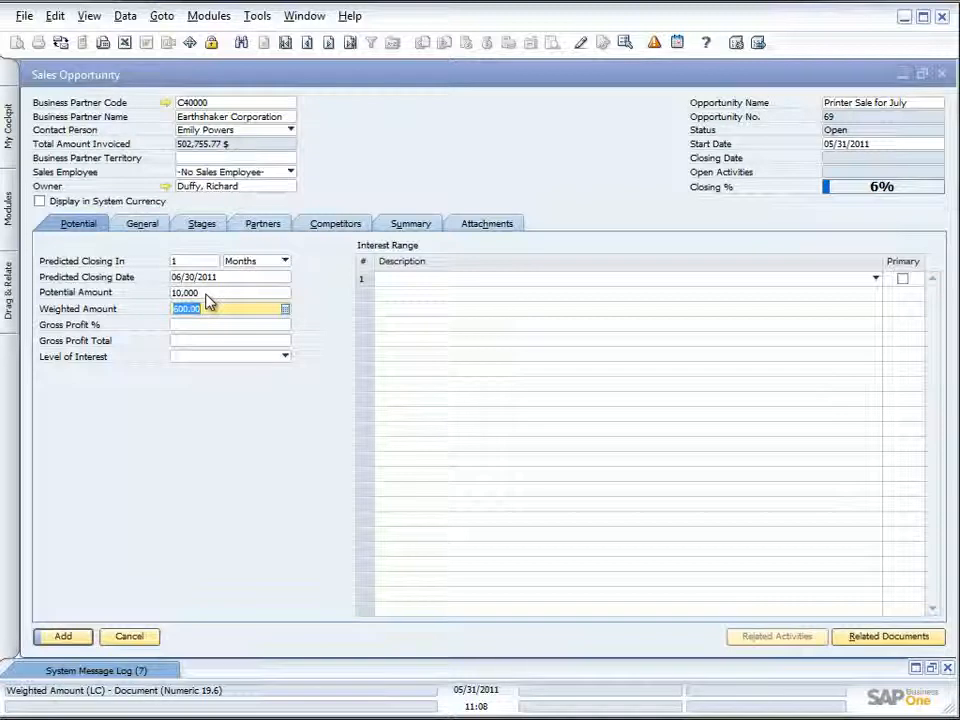
key(Tab)
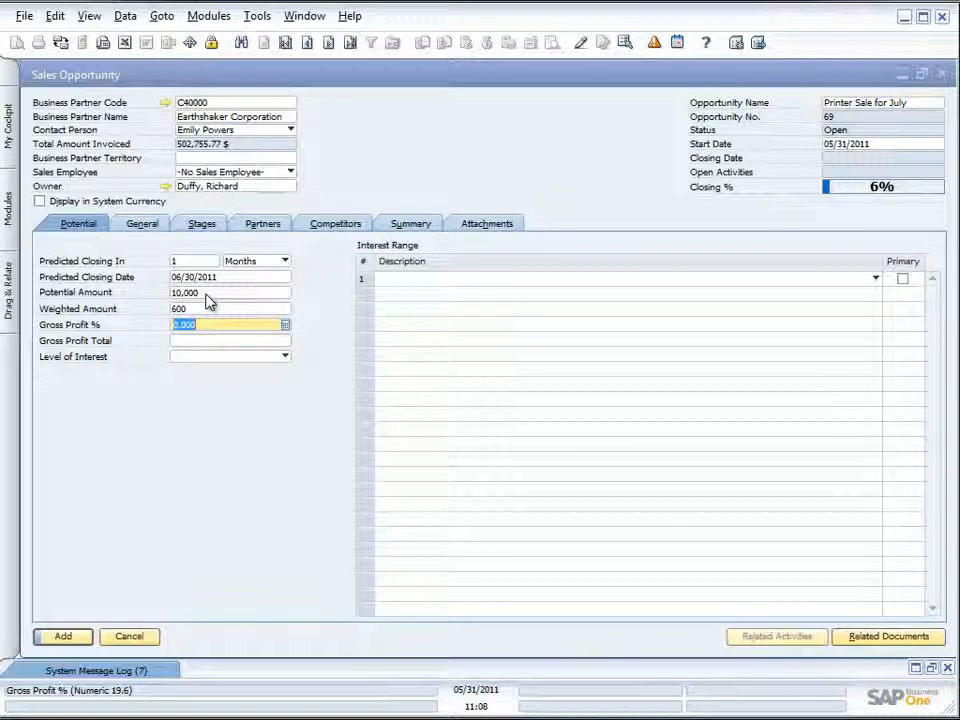
text(25)
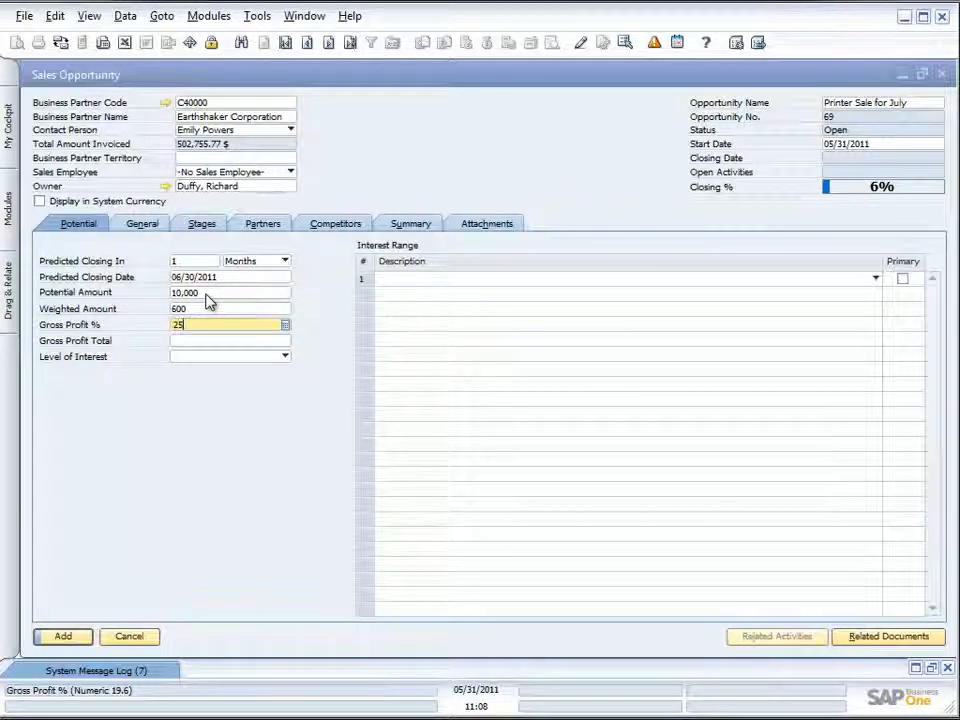
key(Tab)
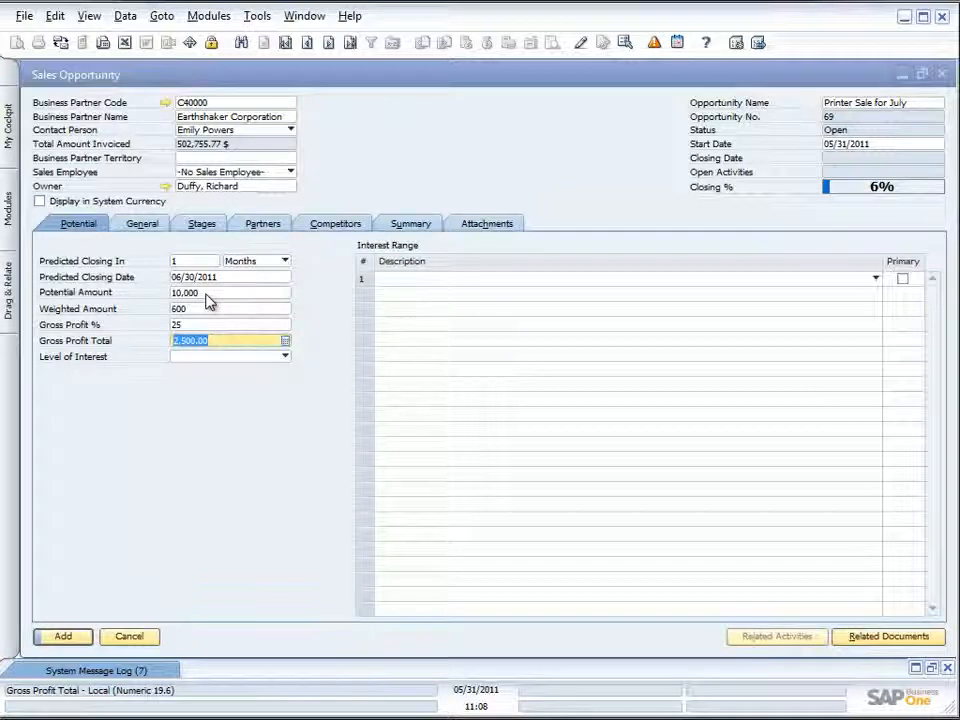
- Define three new levels of interest named Cool, Warm and Hot
click(285, 360)
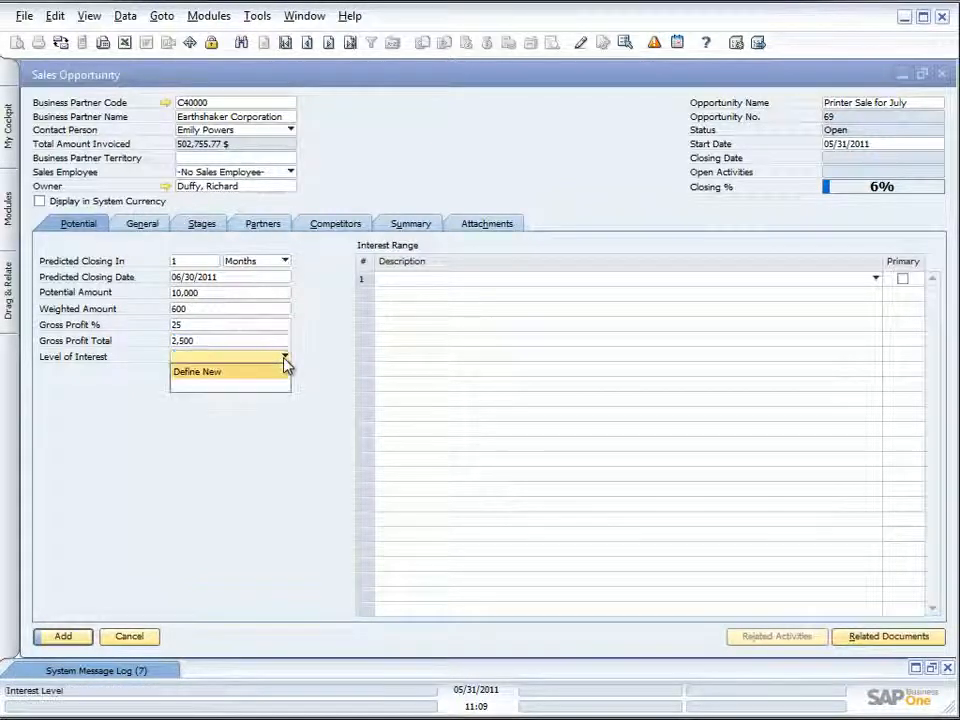
click(253, 375)
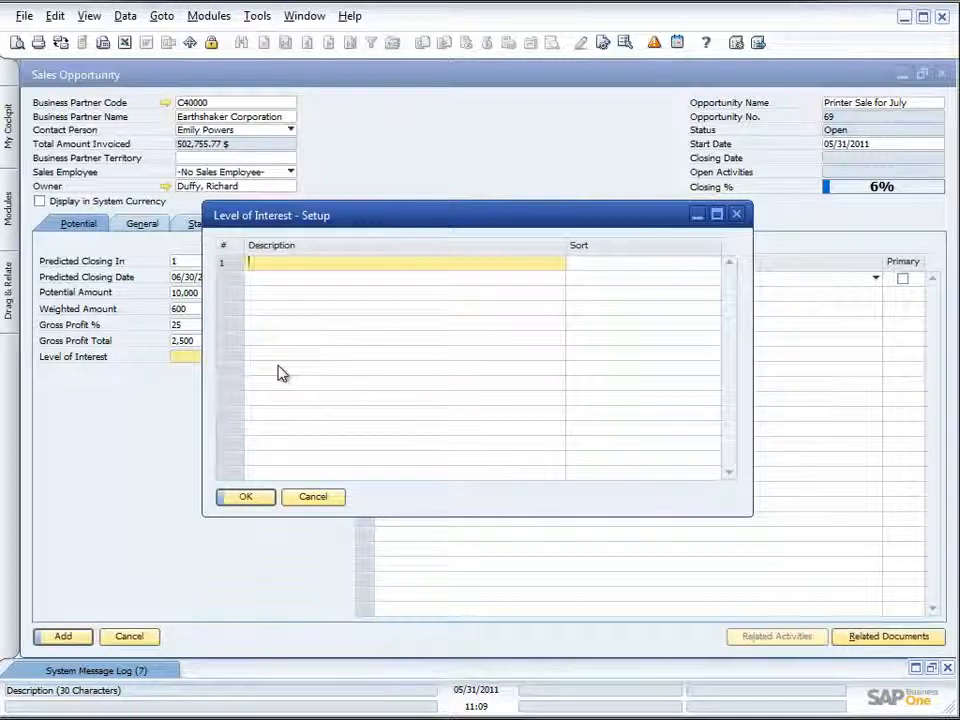
text(Cool)
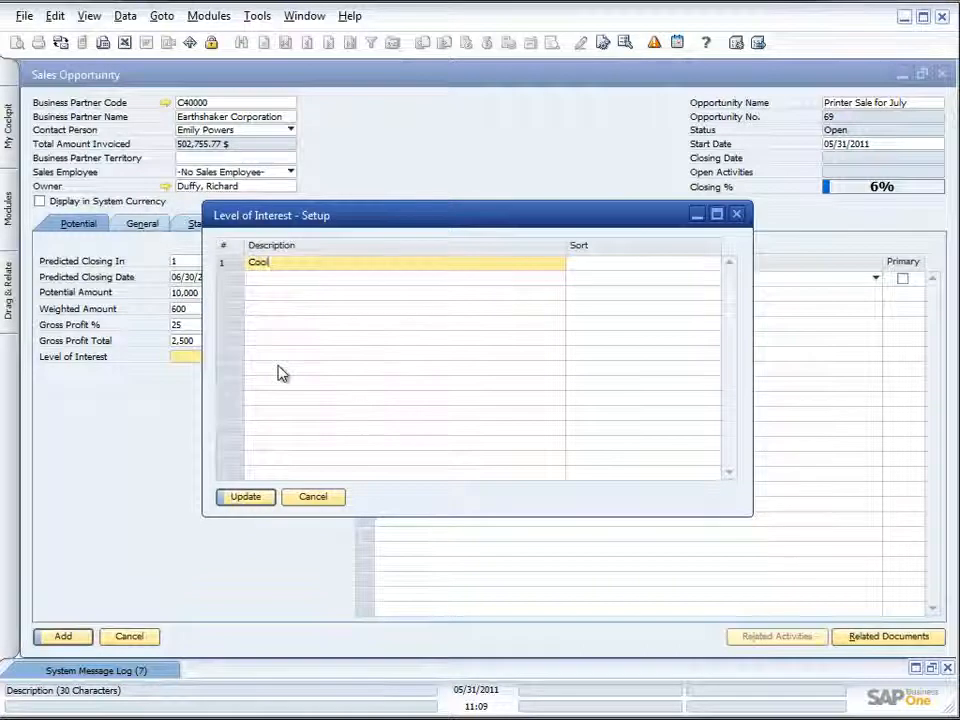
key(Tab)
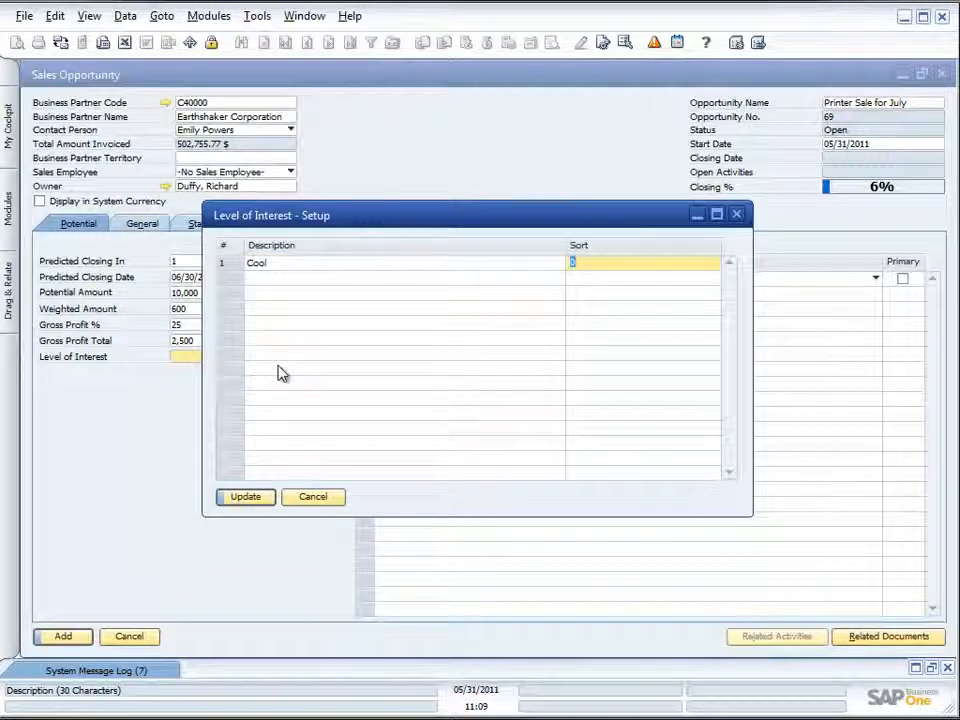
click(253, 497)
text(Warm)
key(Tab)
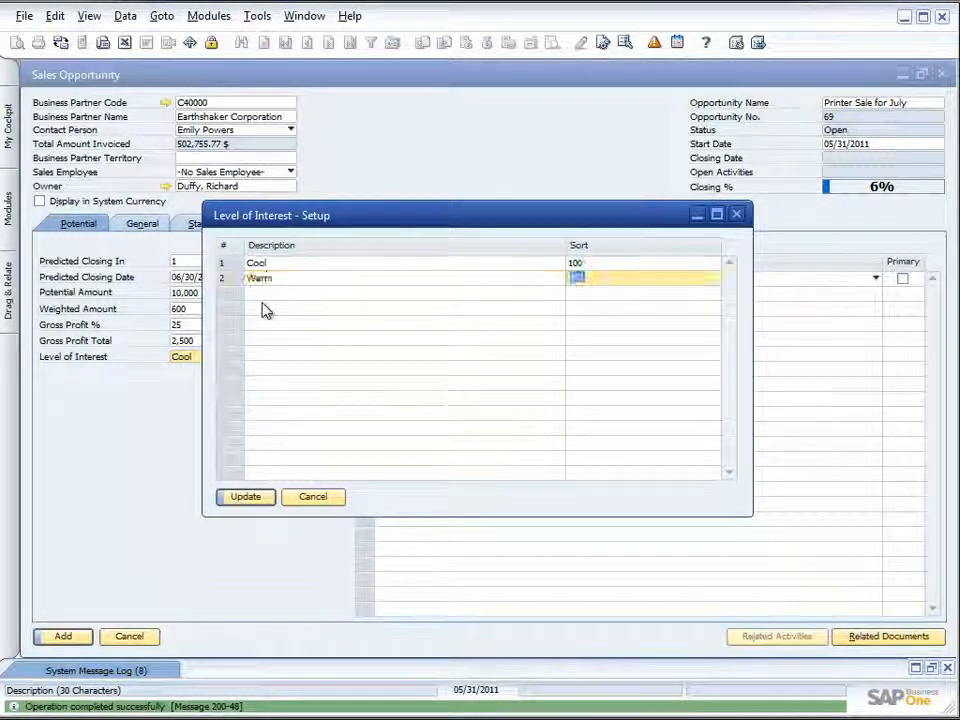
click(245, 496)
text(Hot)
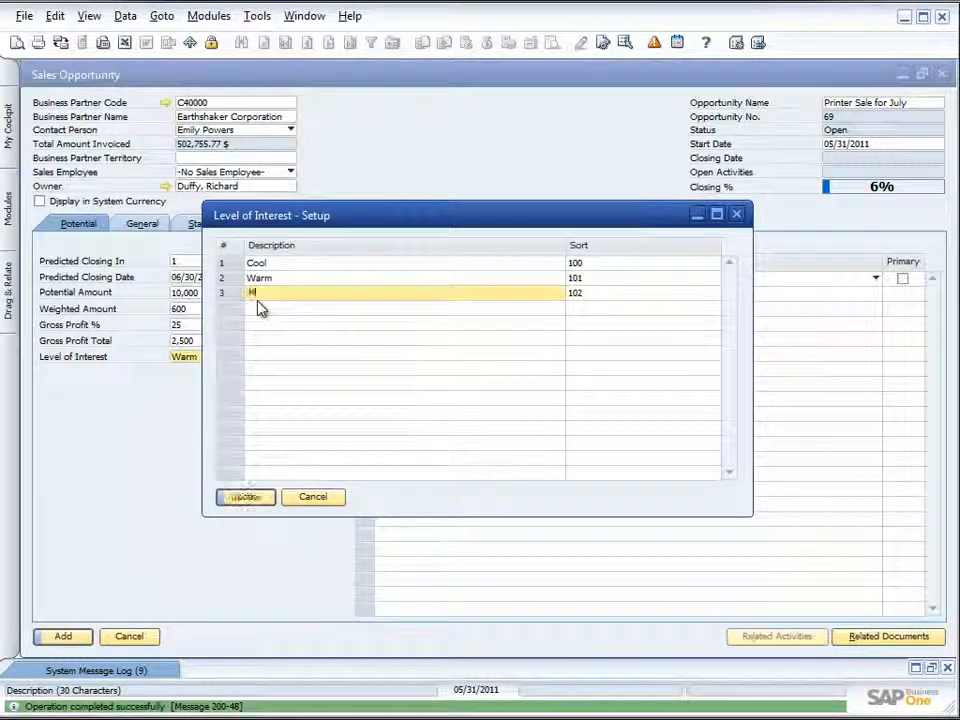
key(Tab)
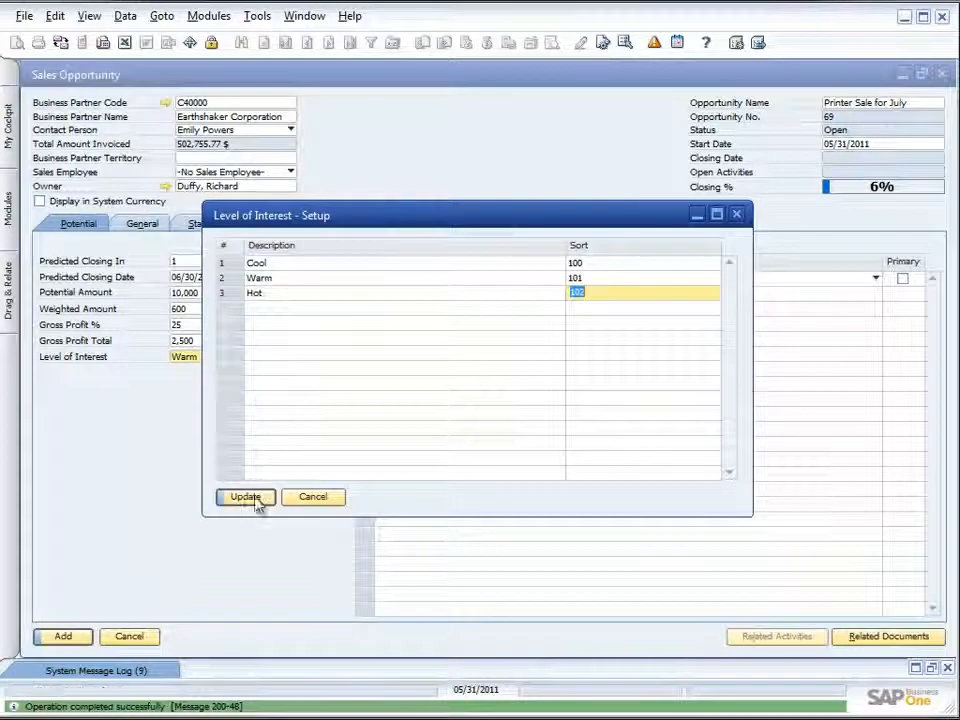
click(252, 498)
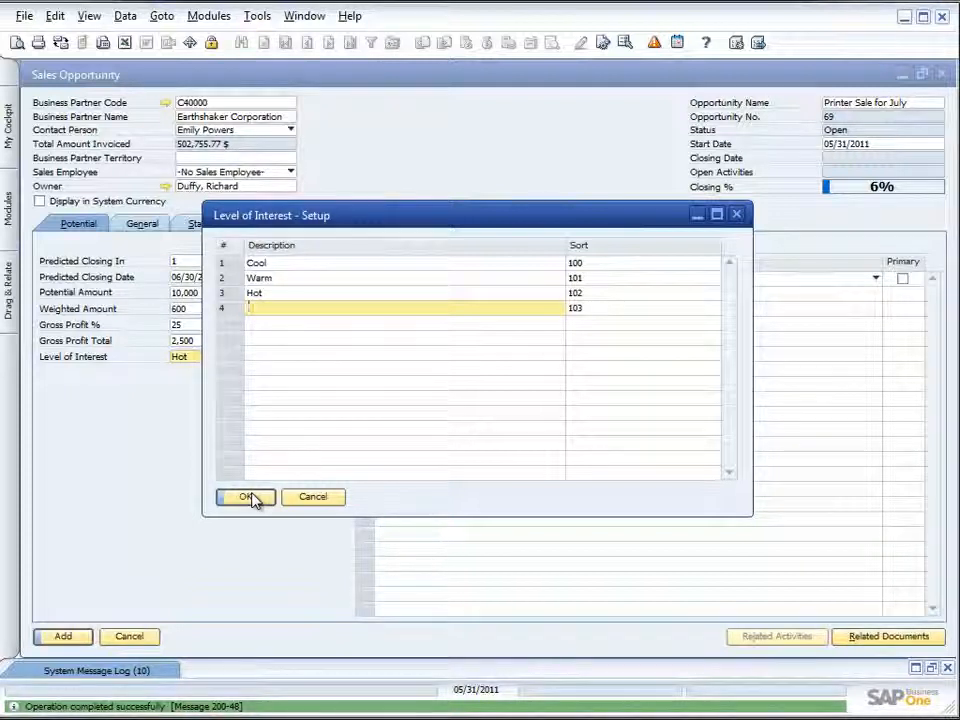
- Close the level-of-interest setup and set the opportunity's level of interest to Warm
click(272, 278)
click(244, 497)
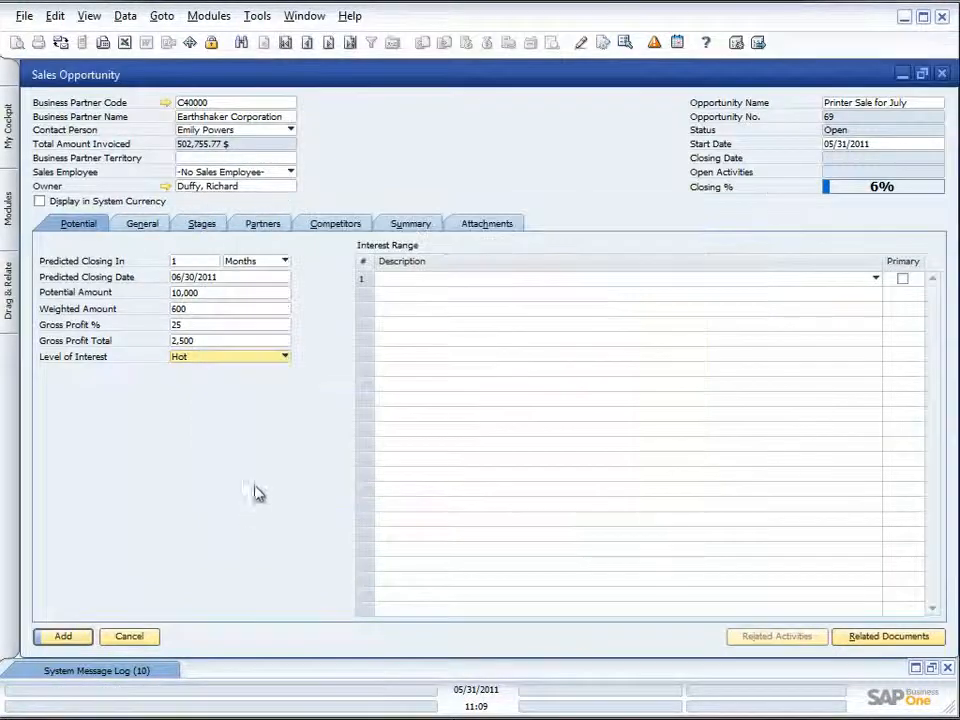
click(283, 358)
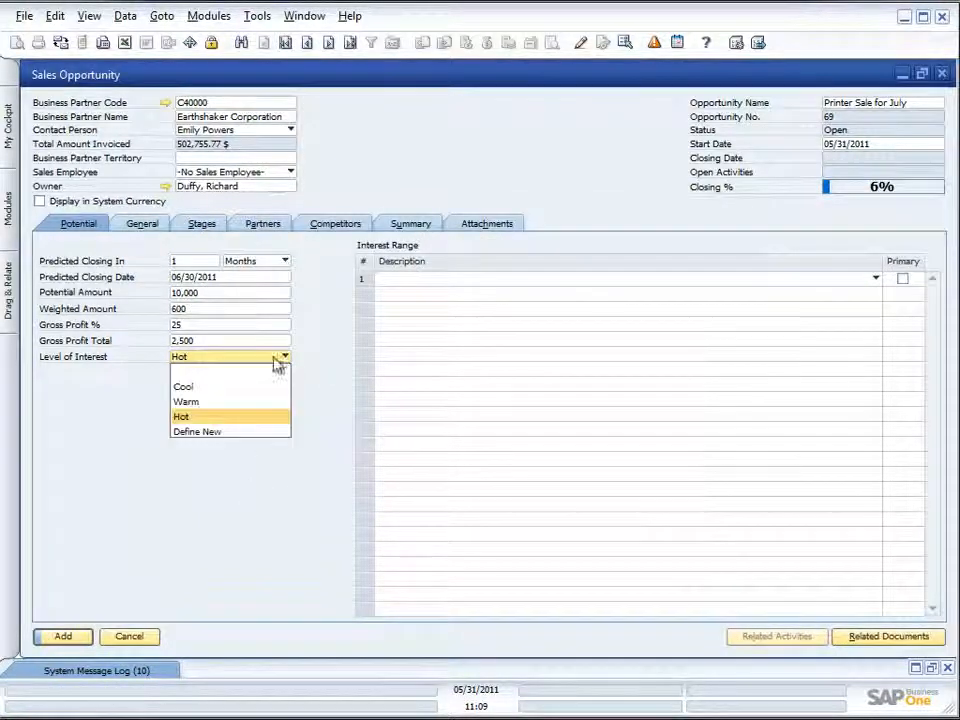
click(226, 404)
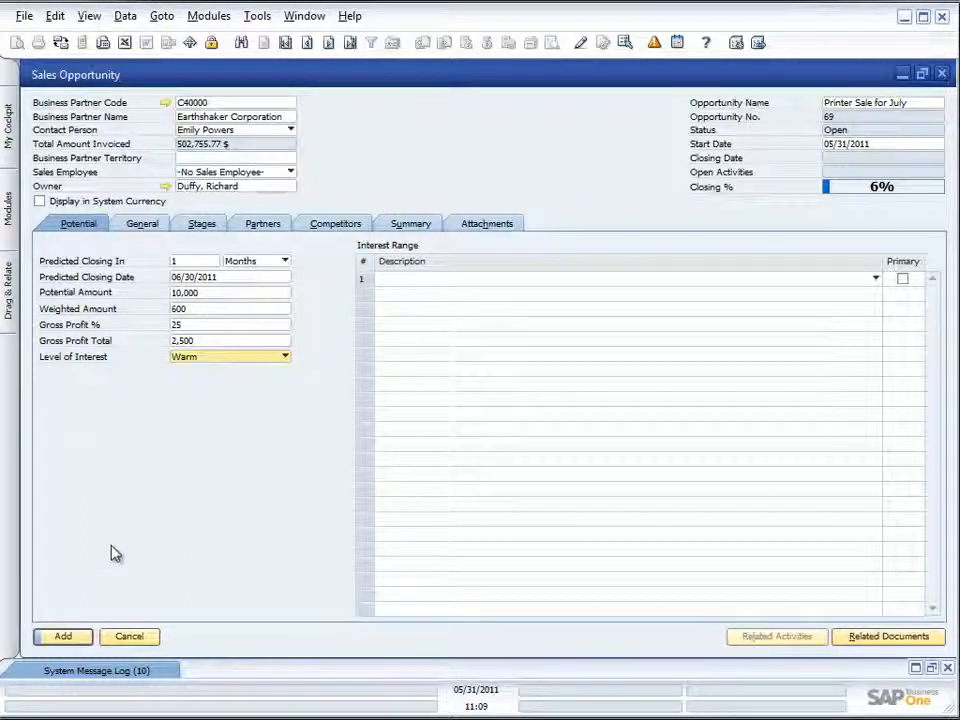
- Assign SG Electronics (C60000) as the opportunity's business partner channel in its general details
click(143, 224)
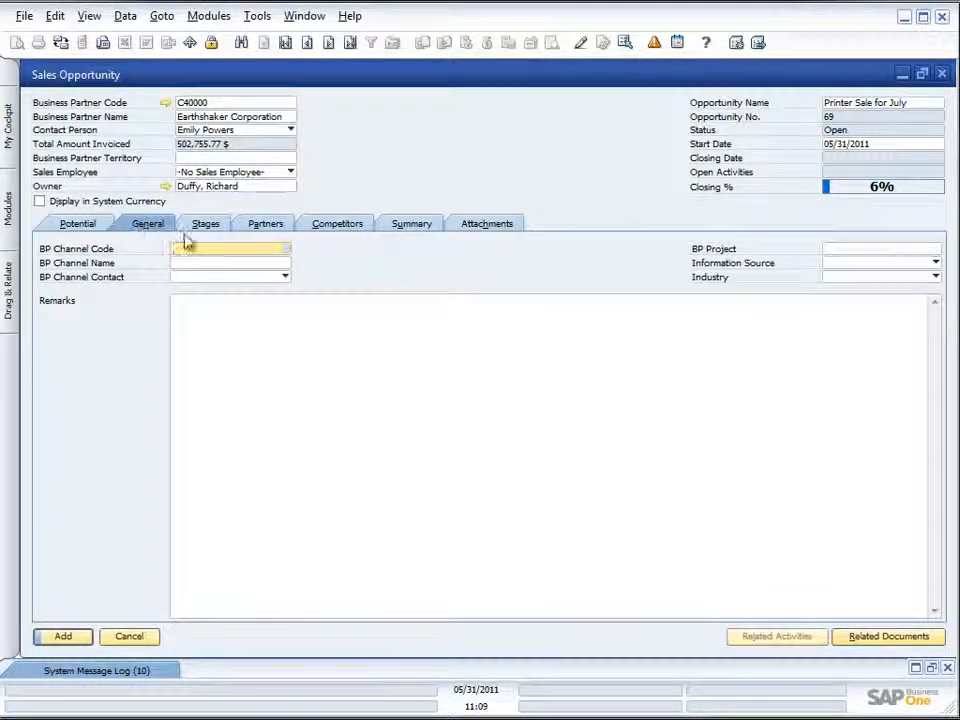
click(286, 250)
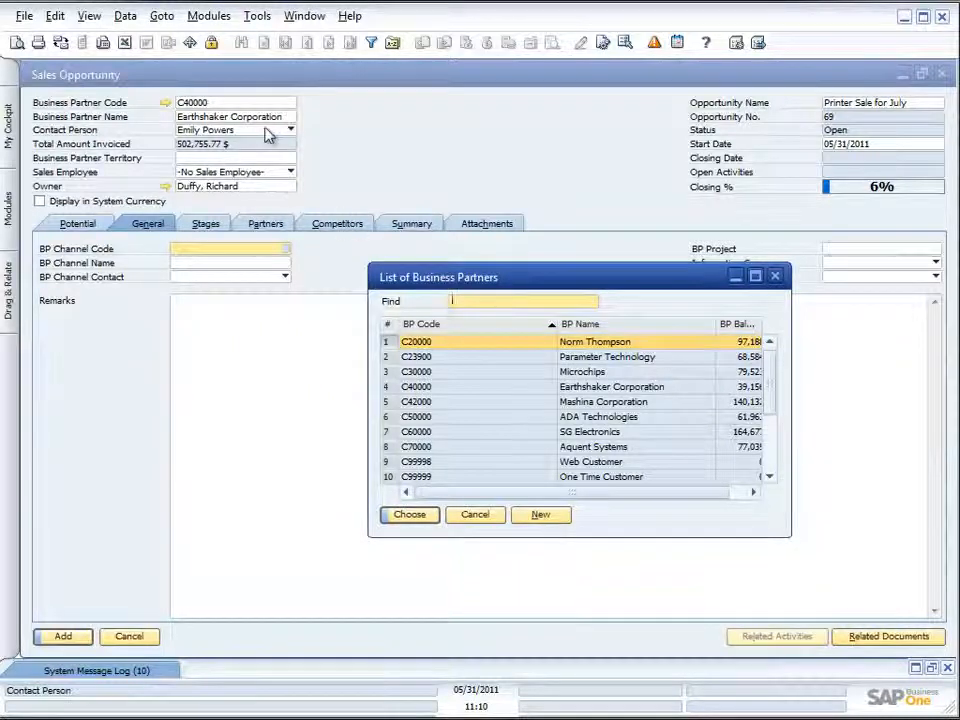
double_click(580, 434)
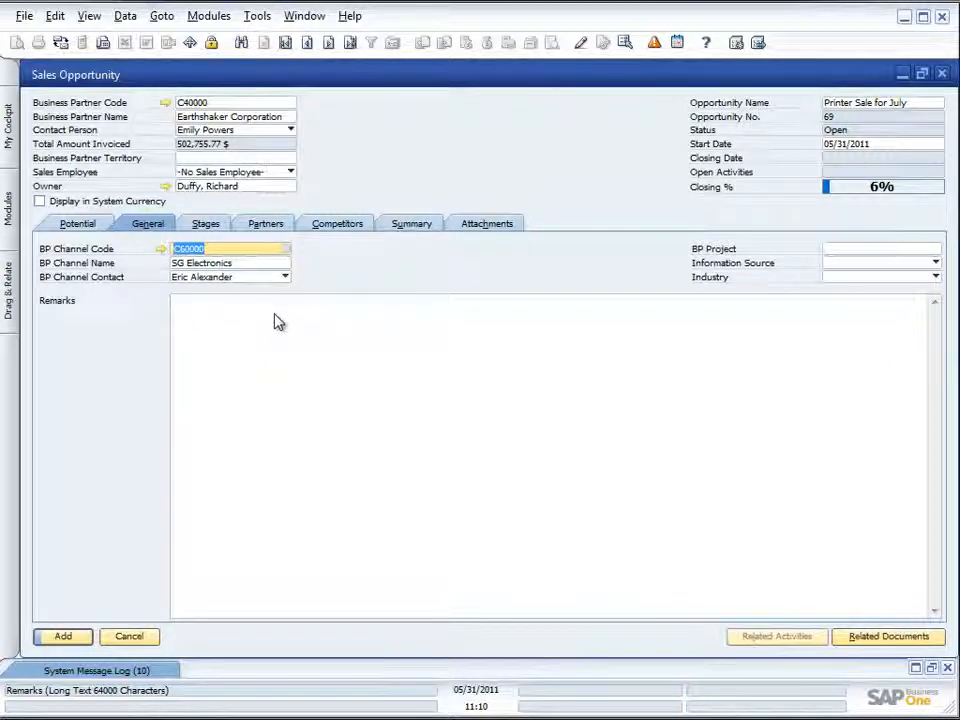
- Look through the available information sources and industries for the opportunity without choosing any
click(935, 263)
click(823, 358)
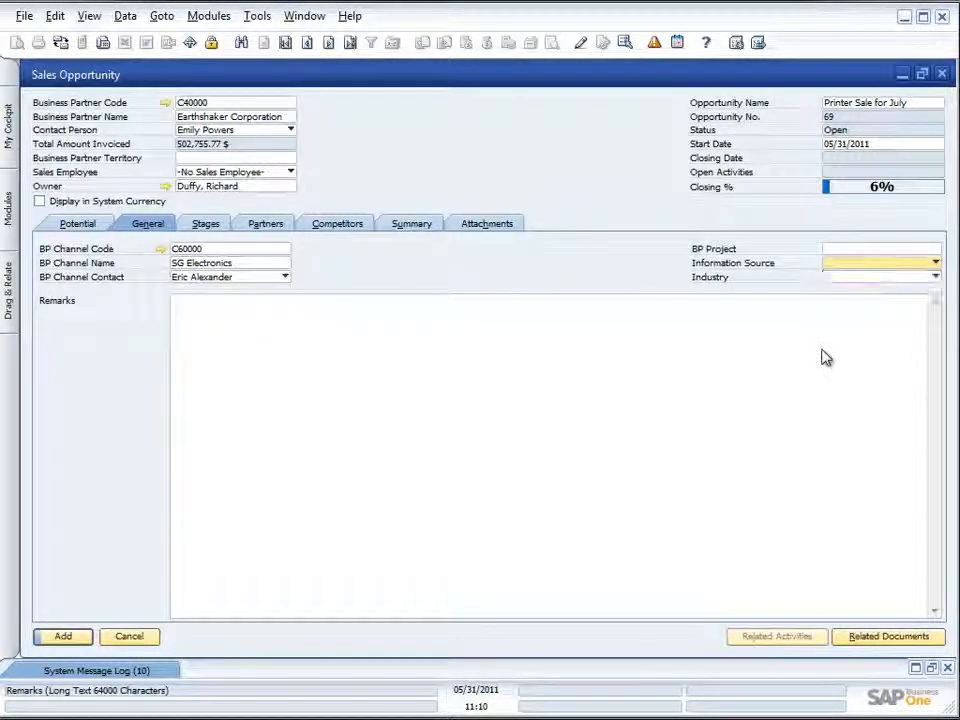
click(937, 268)
click(902, 327)
click(936, 277)
click(599, 282)
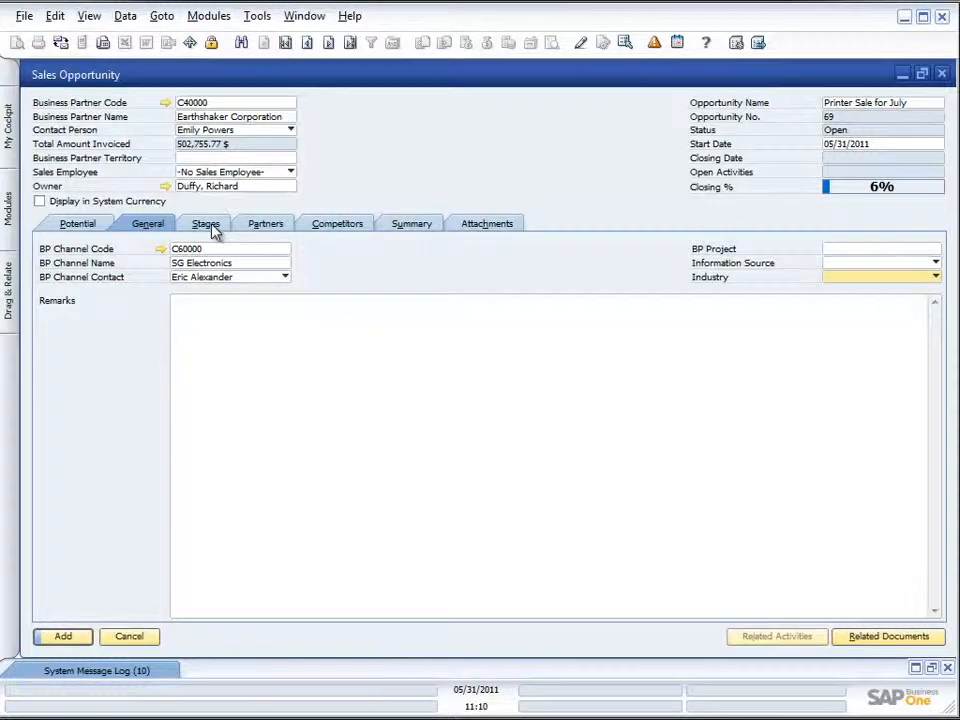
- Review the opportunity's stages, partners, competitors, summary and attachments, and add the opportunity
click(214, 228)
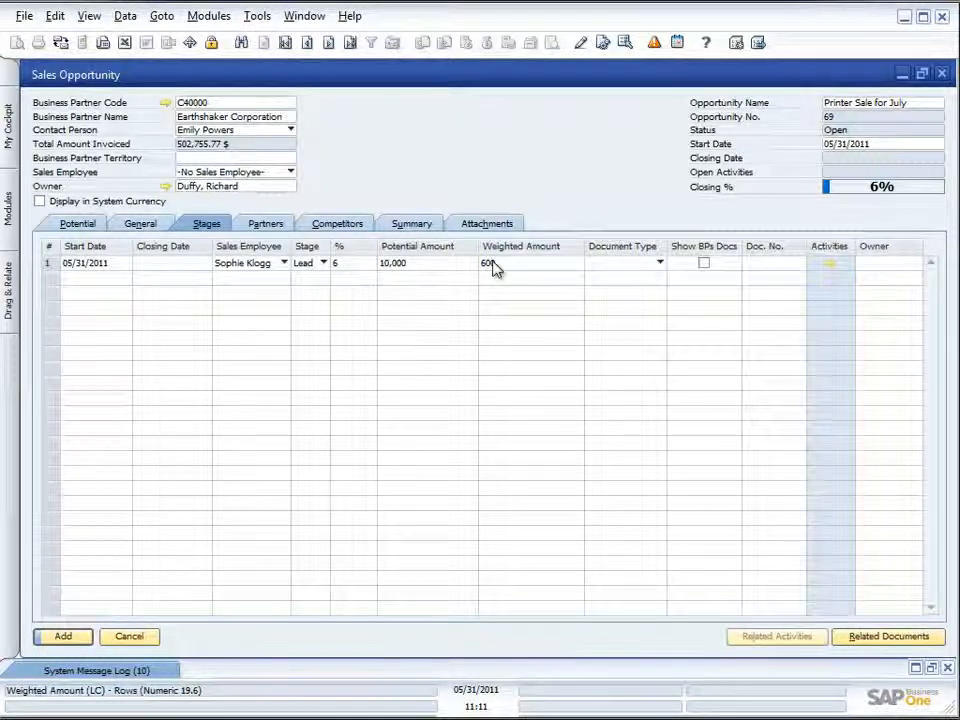
click(256, 228)
click(335, 224)
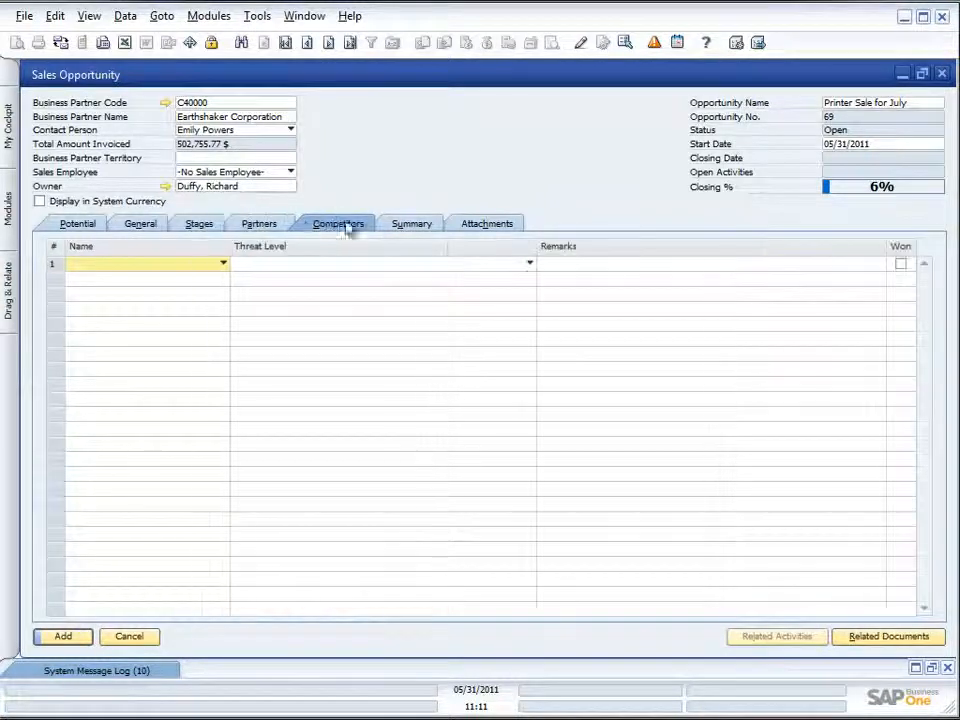
click(222, 265)
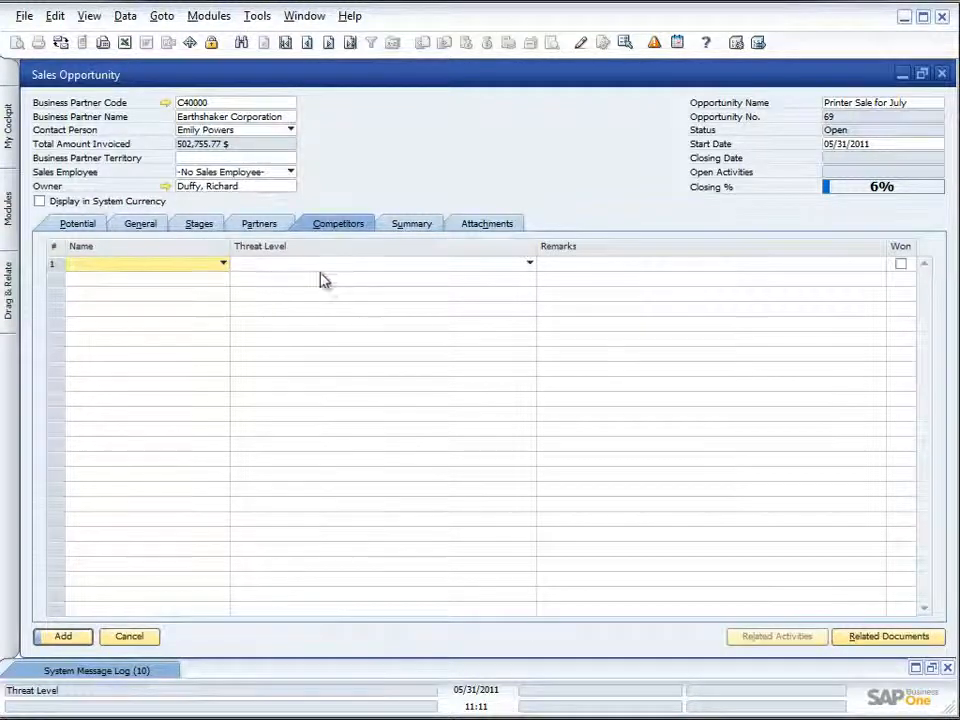
click(418, 226)
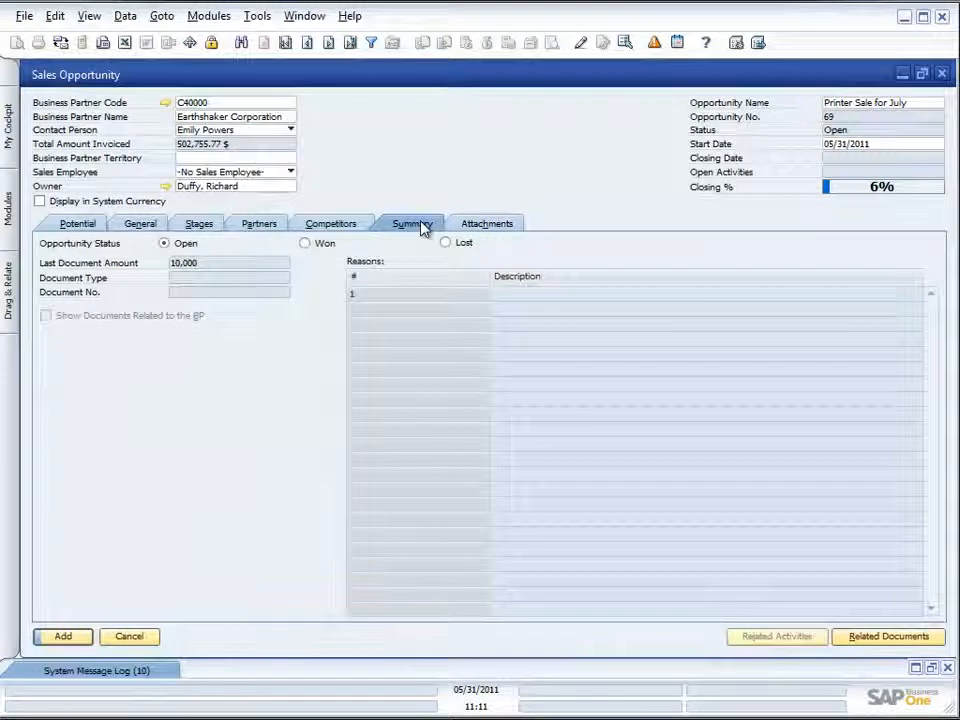
click(505, 226)
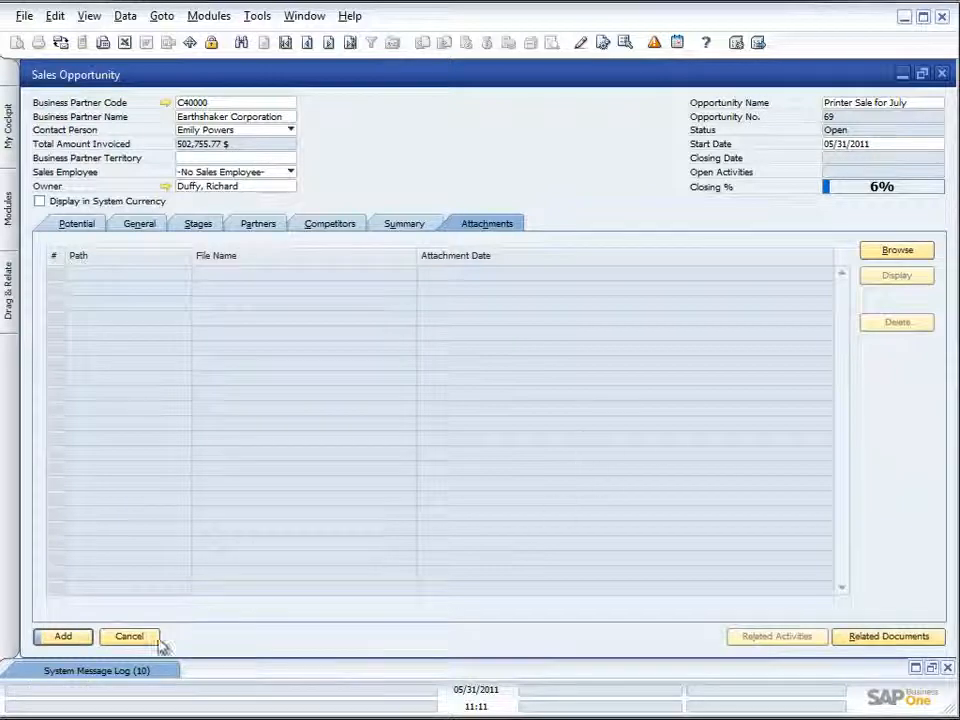
click(66, 637)
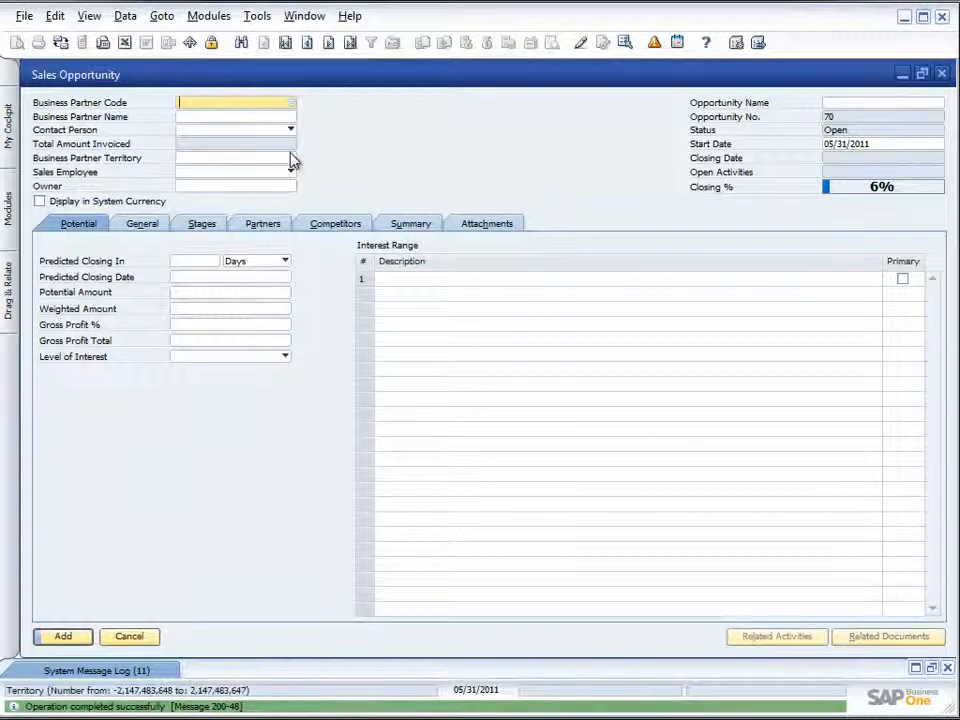
- Choose Earthshaker Corporation (C40000) as the business partner in the new blank opportunity and open its master data record
click(290, 104)
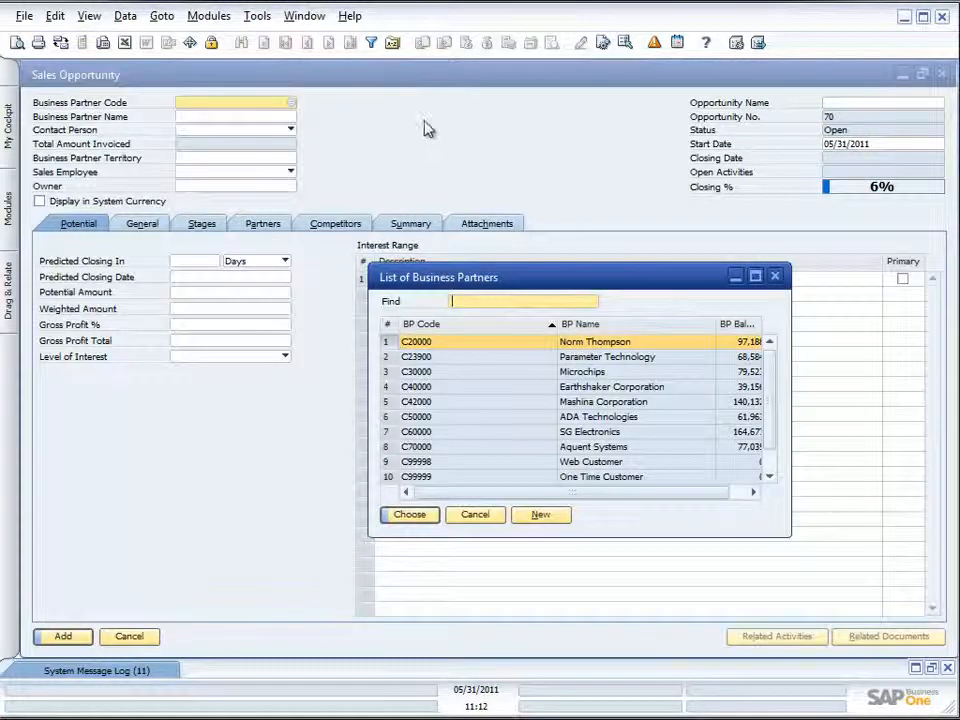
double_click(525, 392)
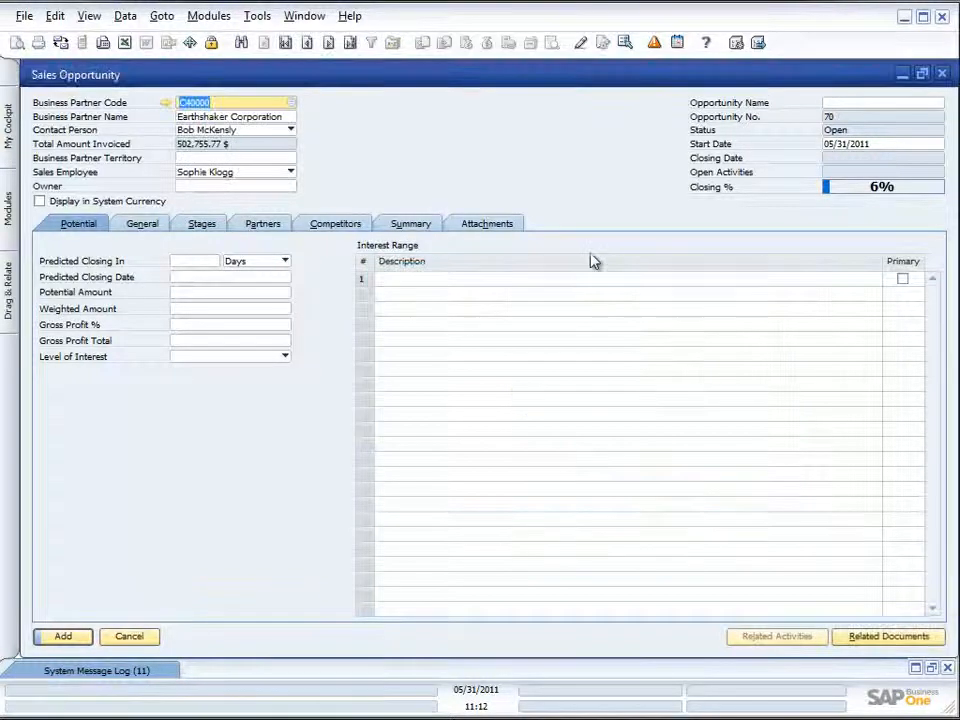
click(164, 103)
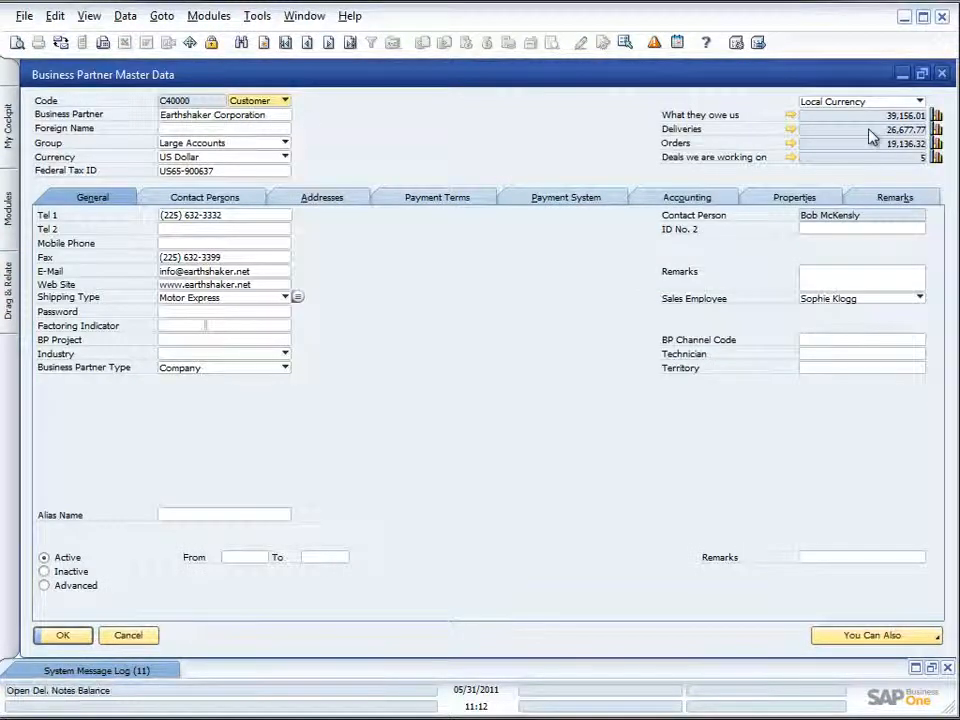
- Open the Printer Sale for July opportunity from the customer's current deals and examine its general and stage details
click(791, 158)
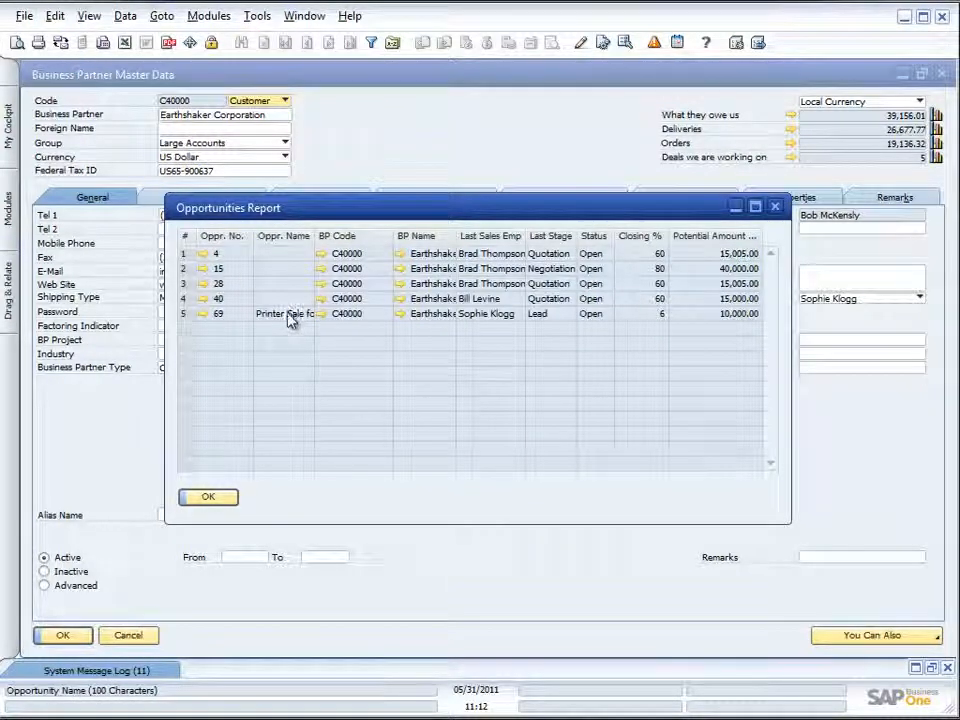
click(203, 315)
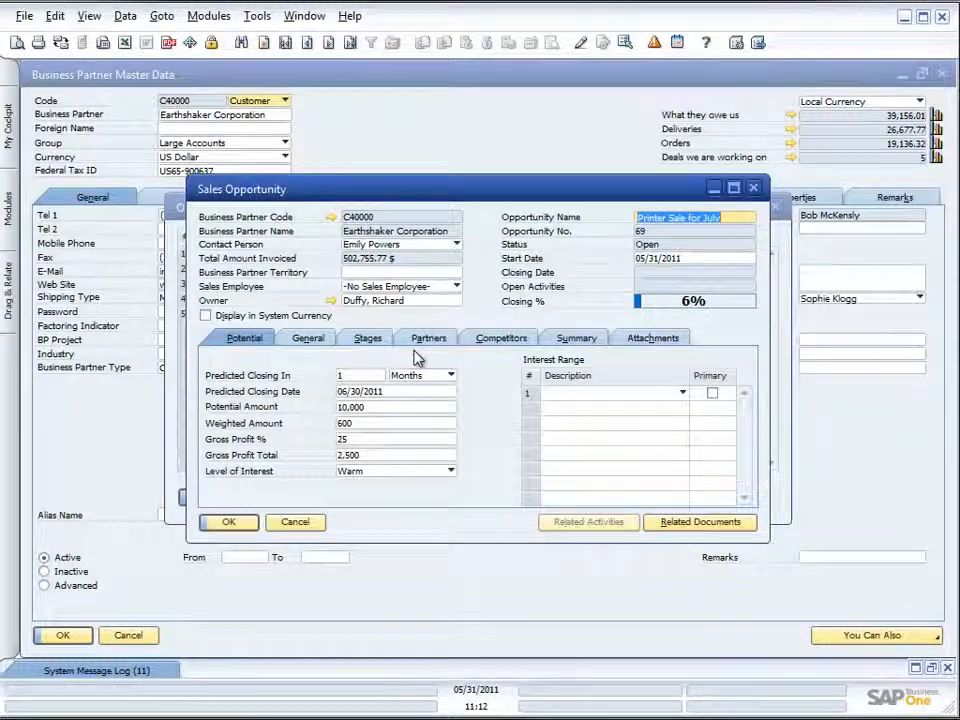
click(313, 339)
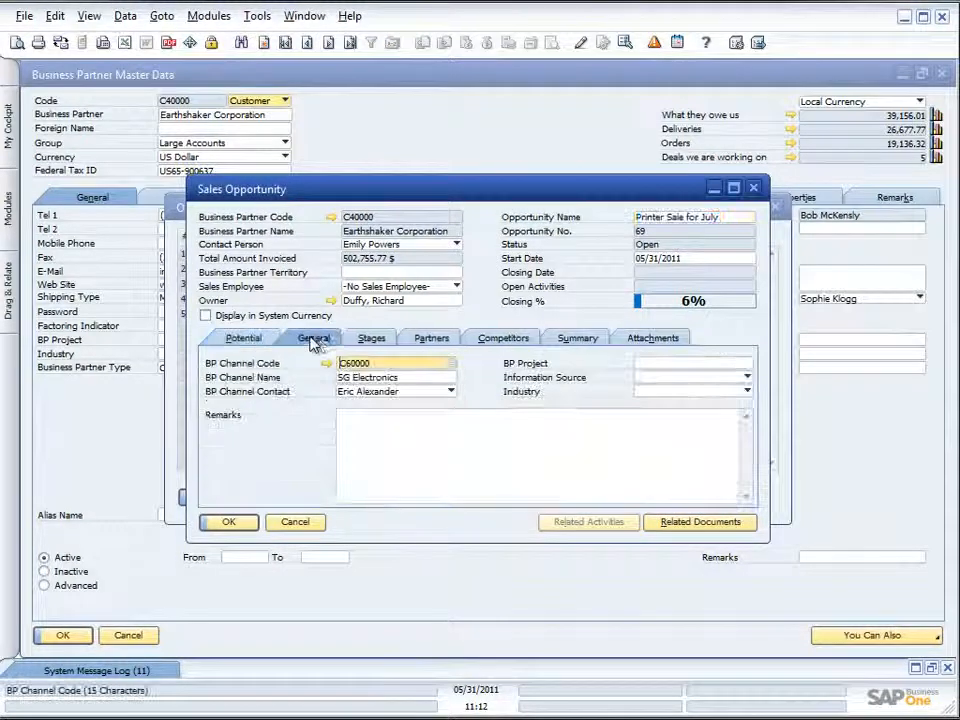
click(370, 339)
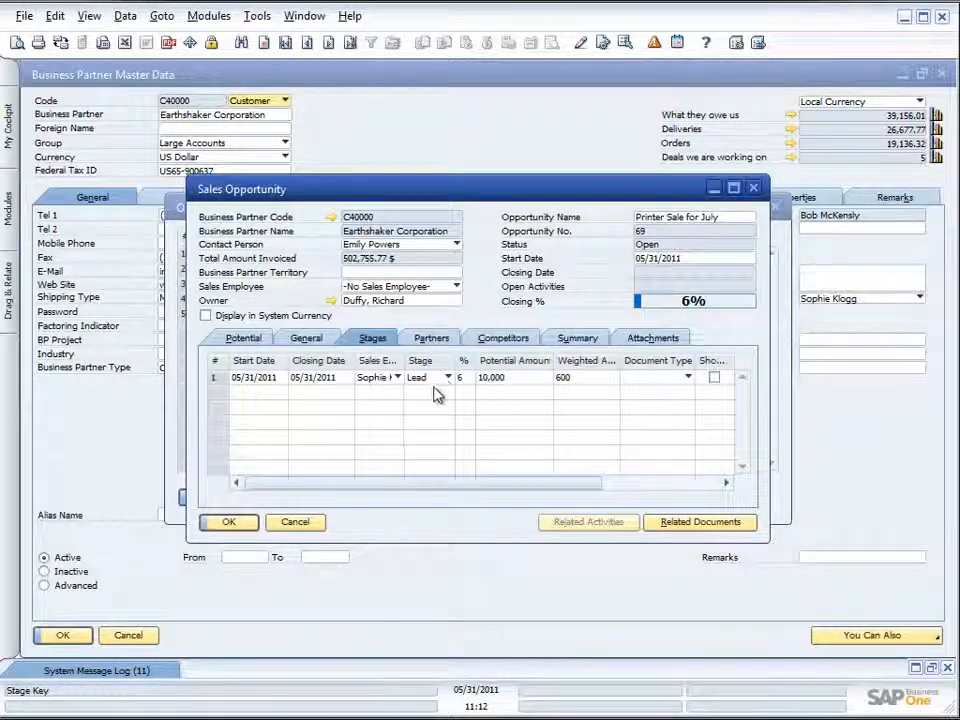
right_click(281, 397)
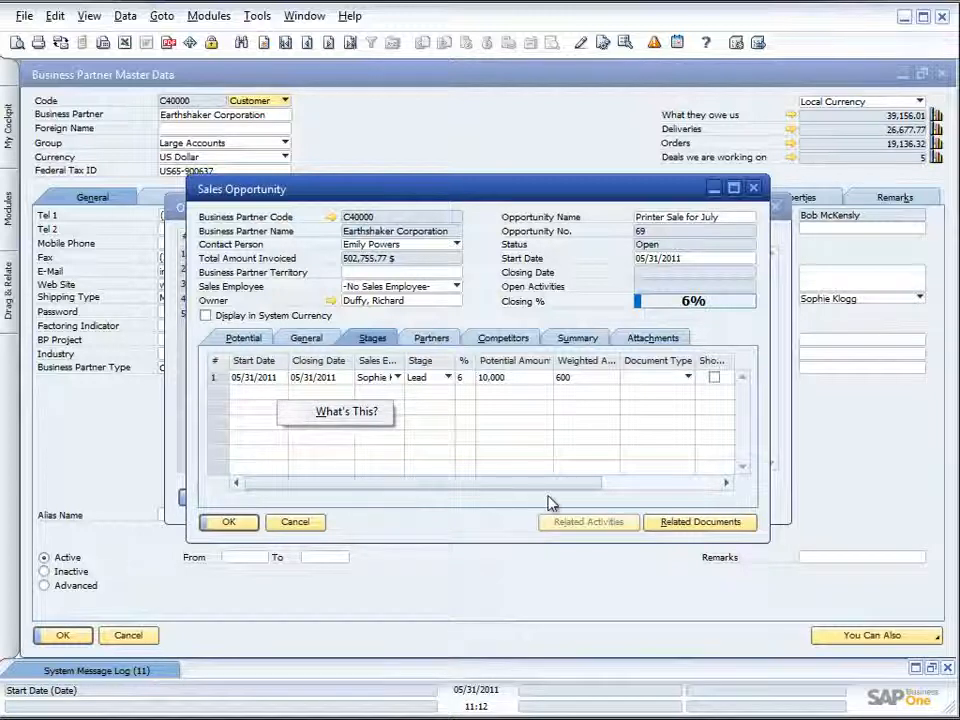
click(634, 484)
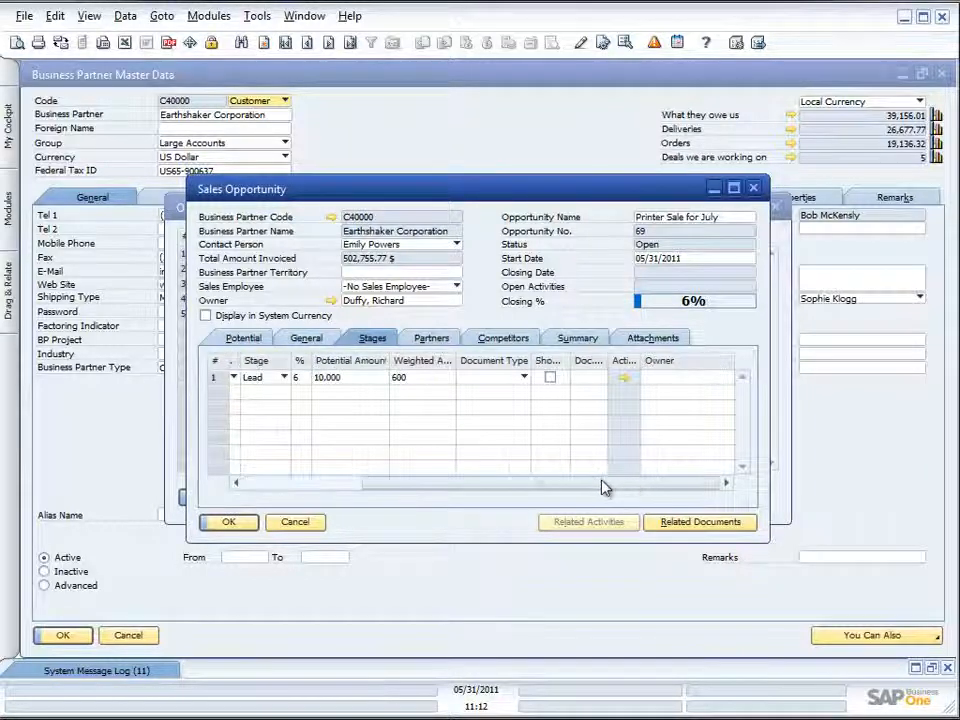
- Finish examining the opportunity's stage row, closing the opportunity without changes and the customer's opportunities report
drag(515, 488, 393, 485)
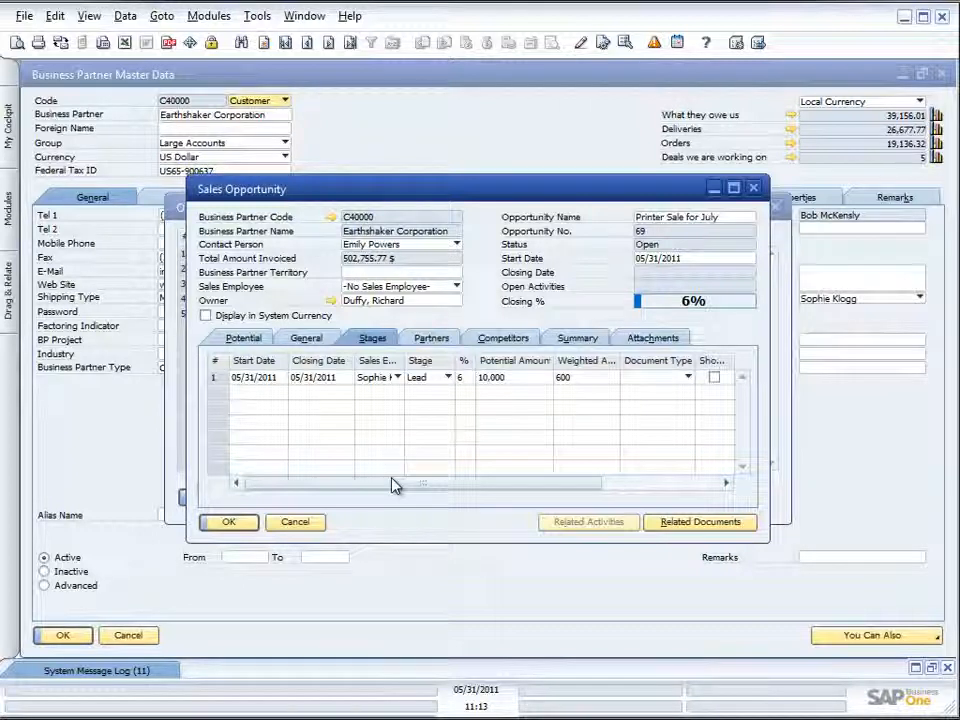
click(300, 524)
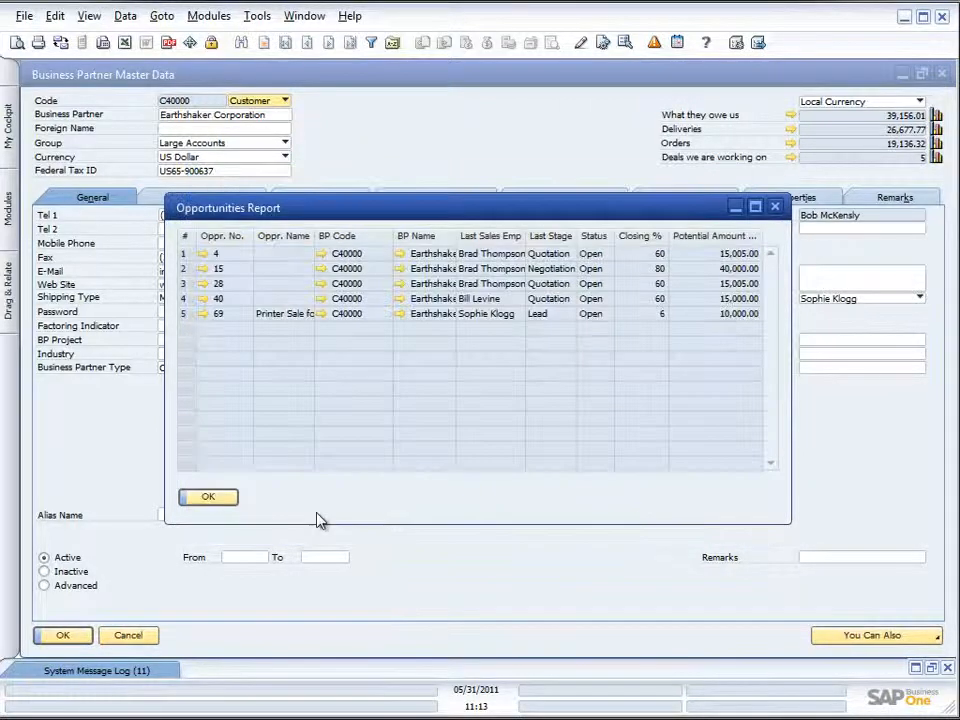
click(218, 498)
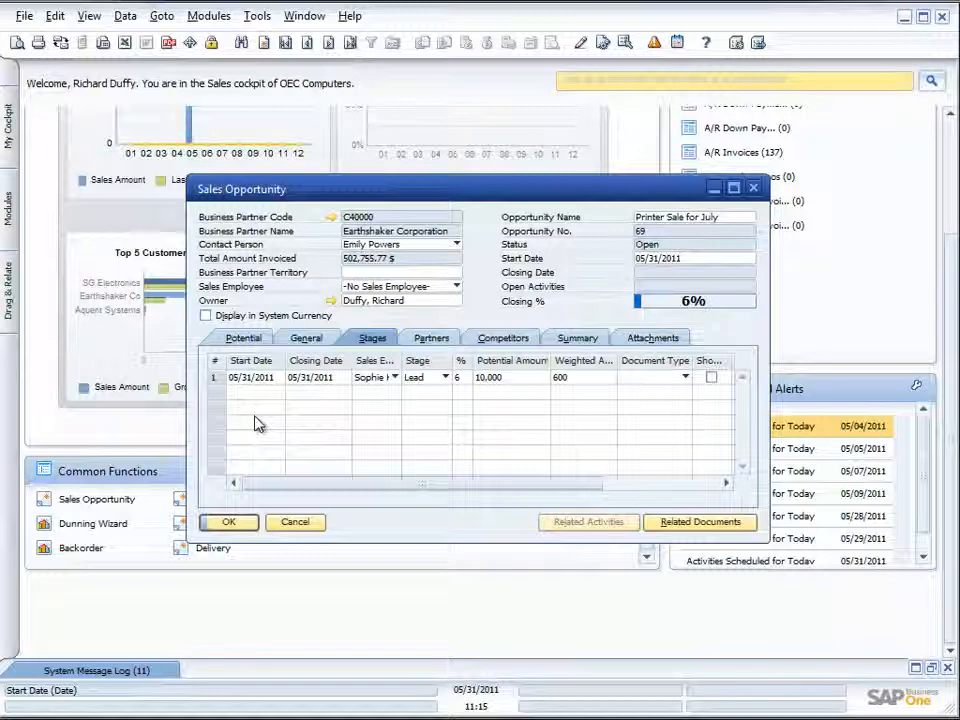
- Add a second stage row to the Printer Sale for July opportunity, starting 06/01/2011 and closing 06/14/2011
click(125, 17)
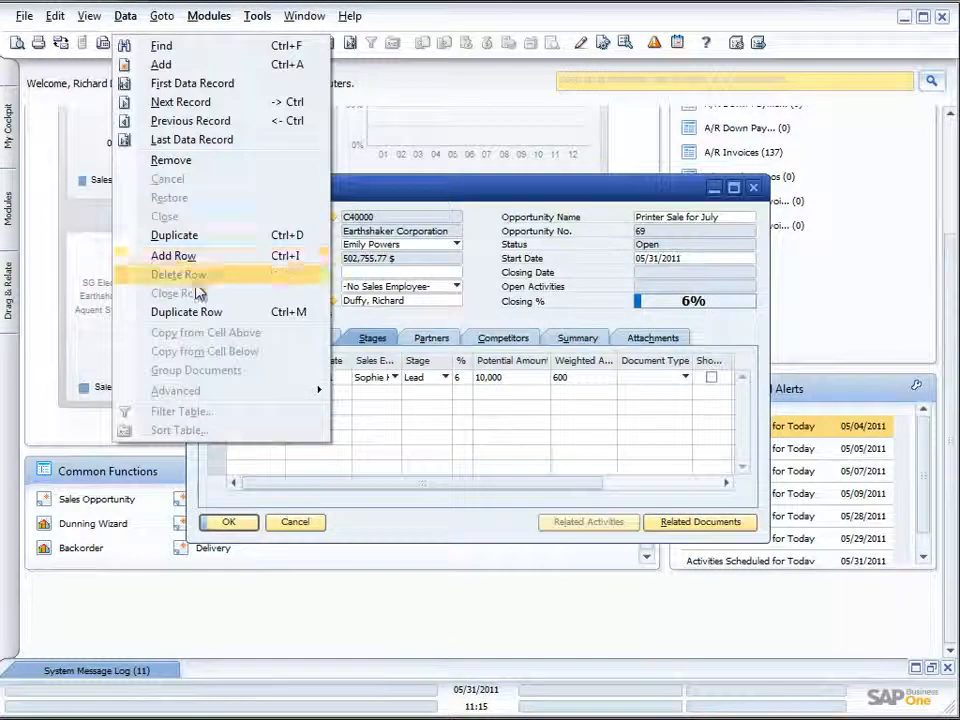
click(172, 256)
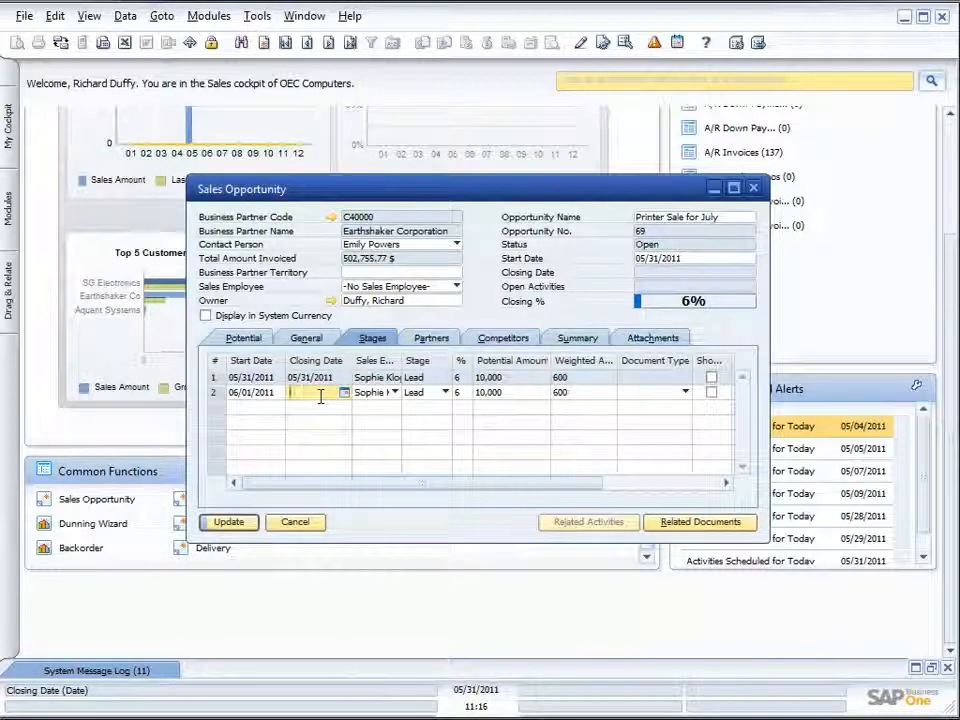
text(06/14/2011)
key(Tab)
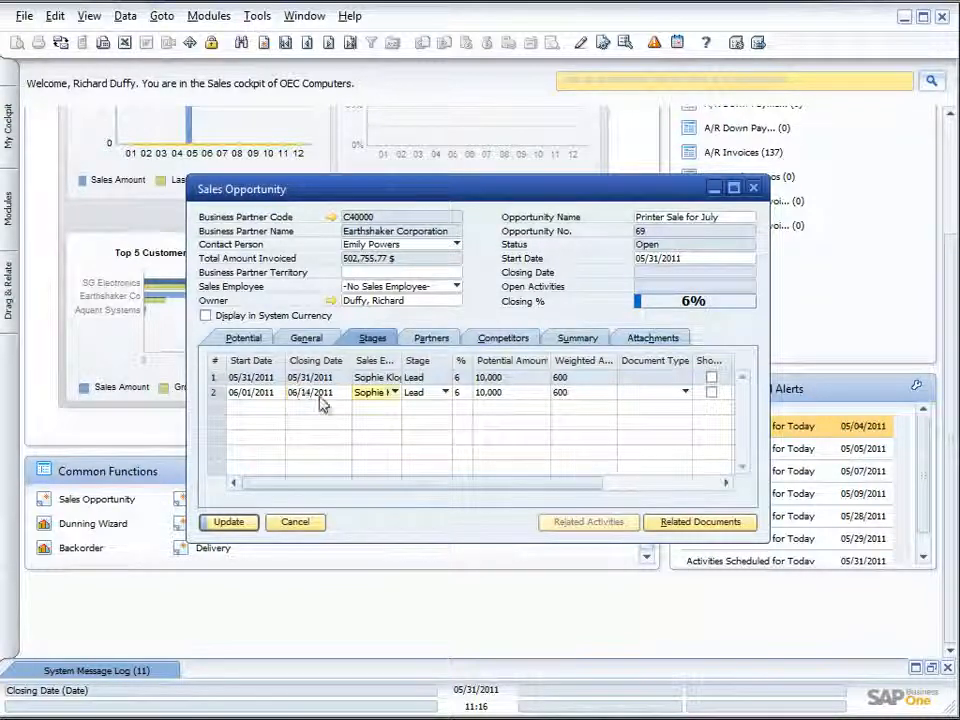
- Set the second row's stage to Quotation, update the opportunity and close it
click(443, 394)
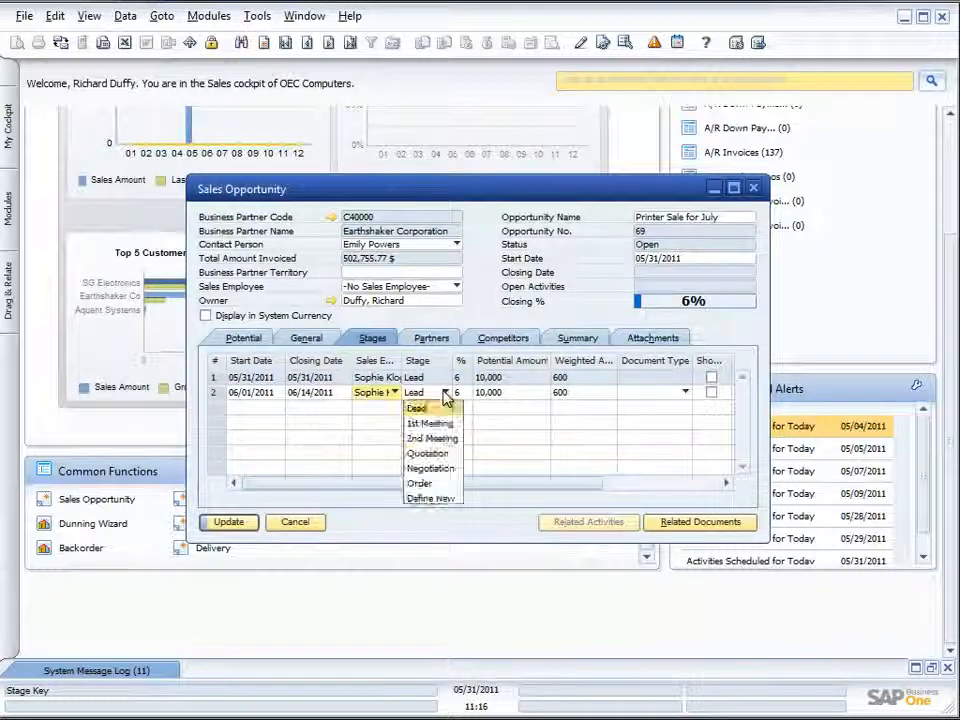
click(429, 455)
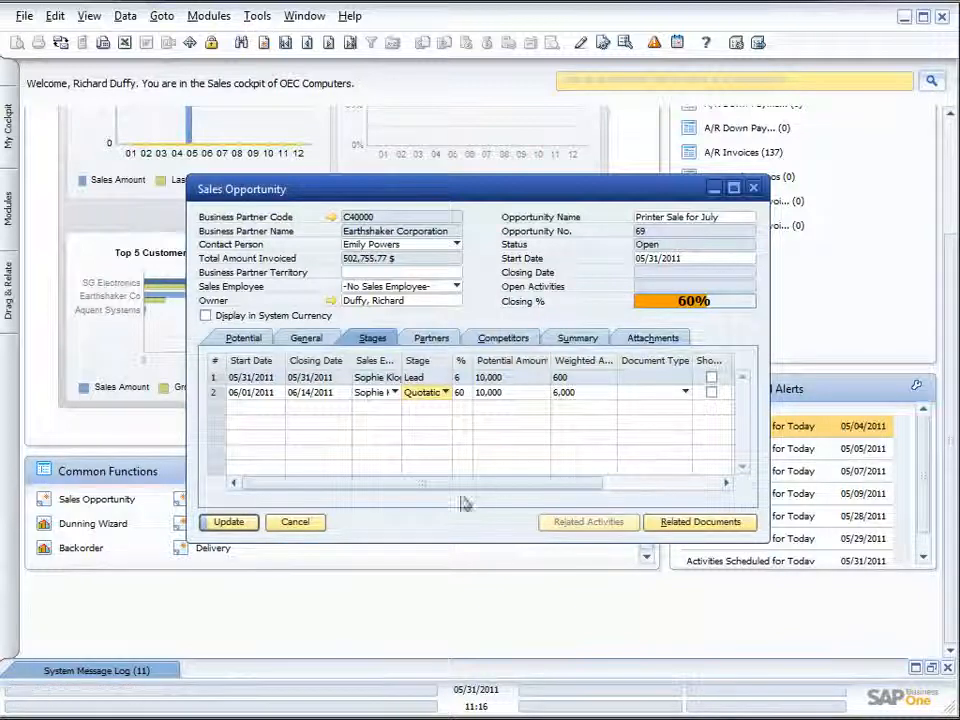
click(229, 523)
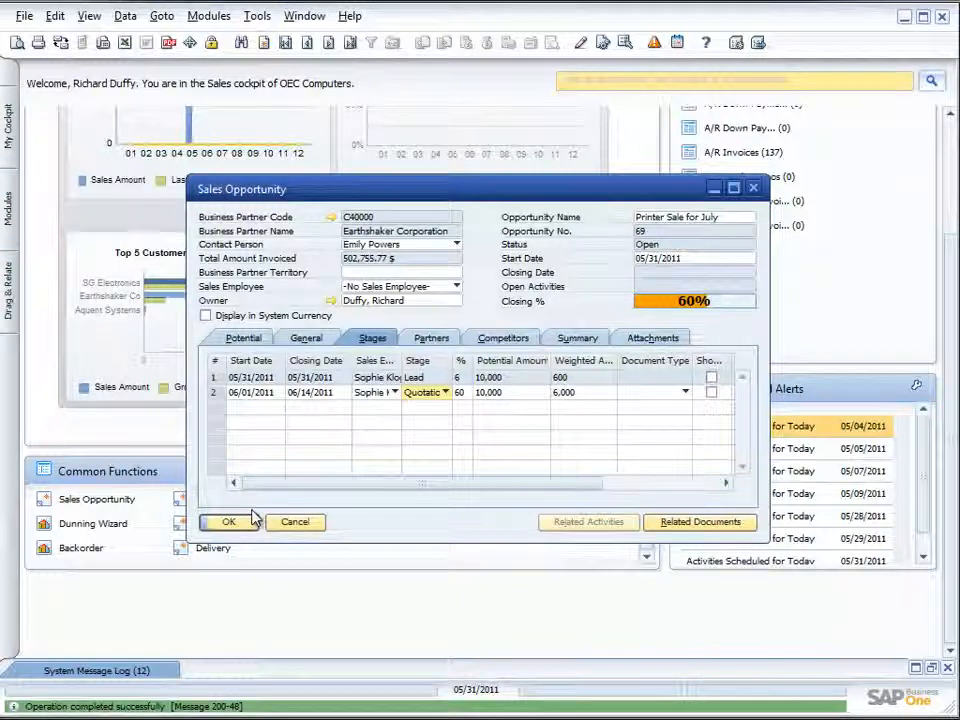
click(249, 521)
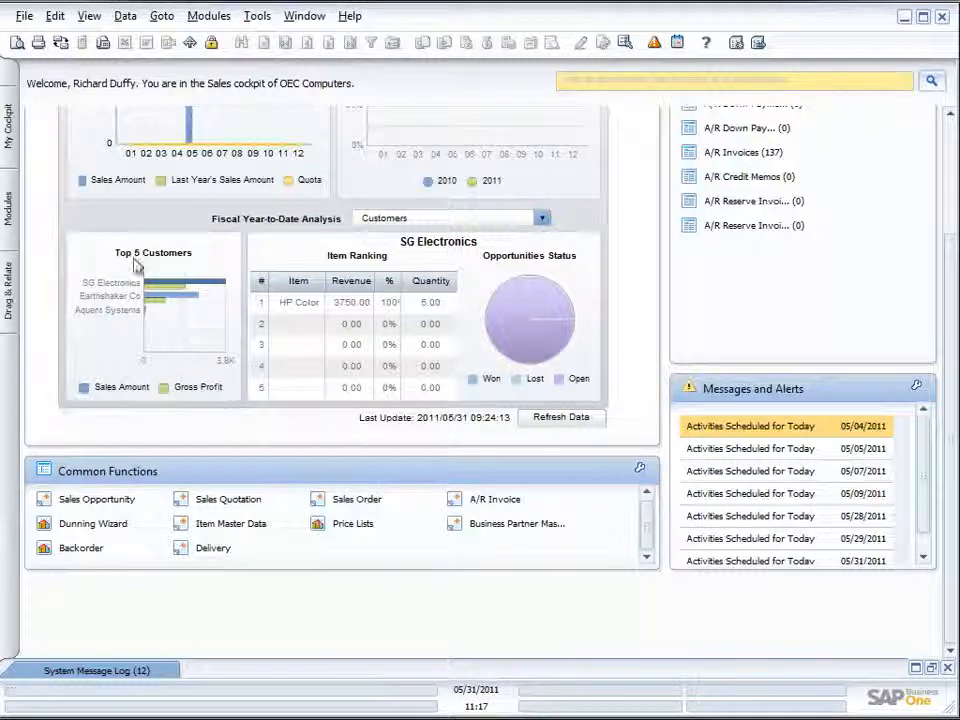
- Open the selection criteria of the Stage Analysis report from the sales opportunities reports
click(11, 215)
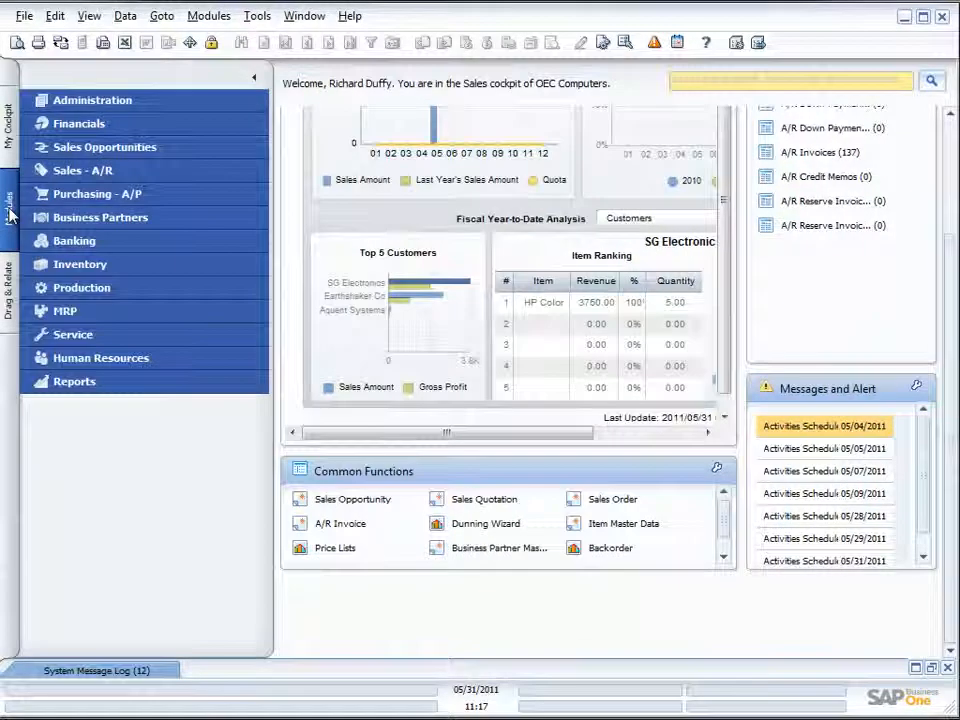
click(92, 150)
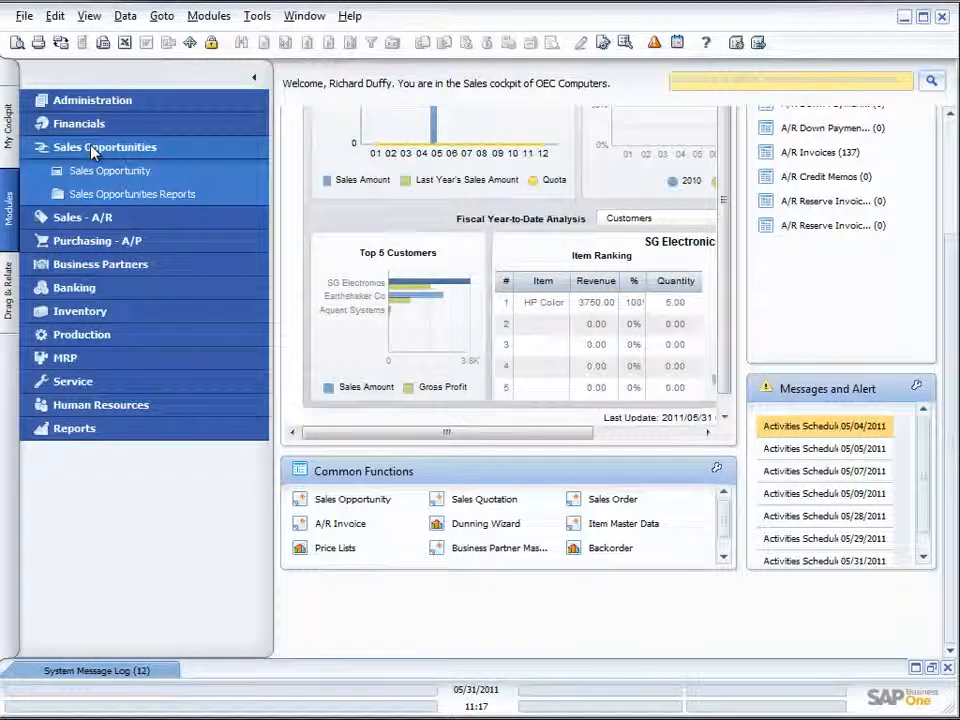
click(98, 196)
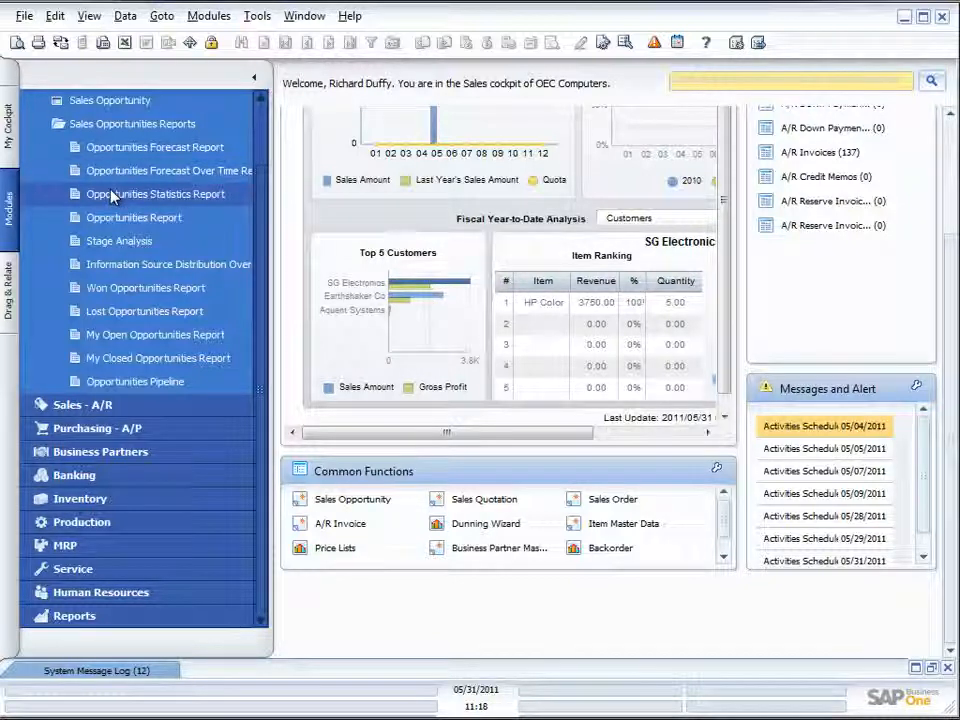
click(109, 249)
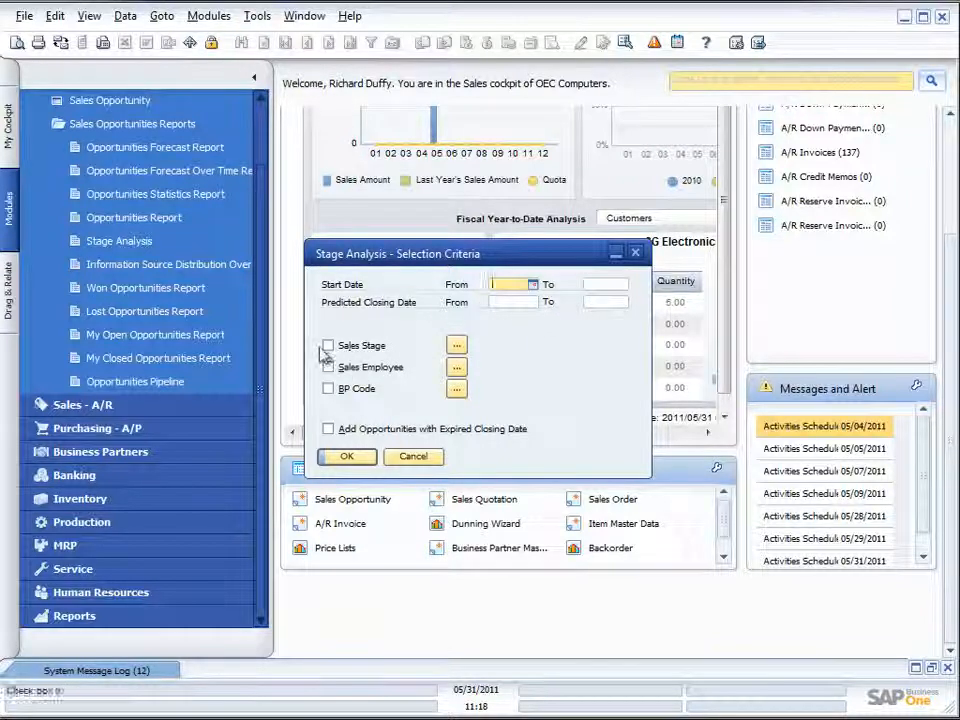
click(456, 345)
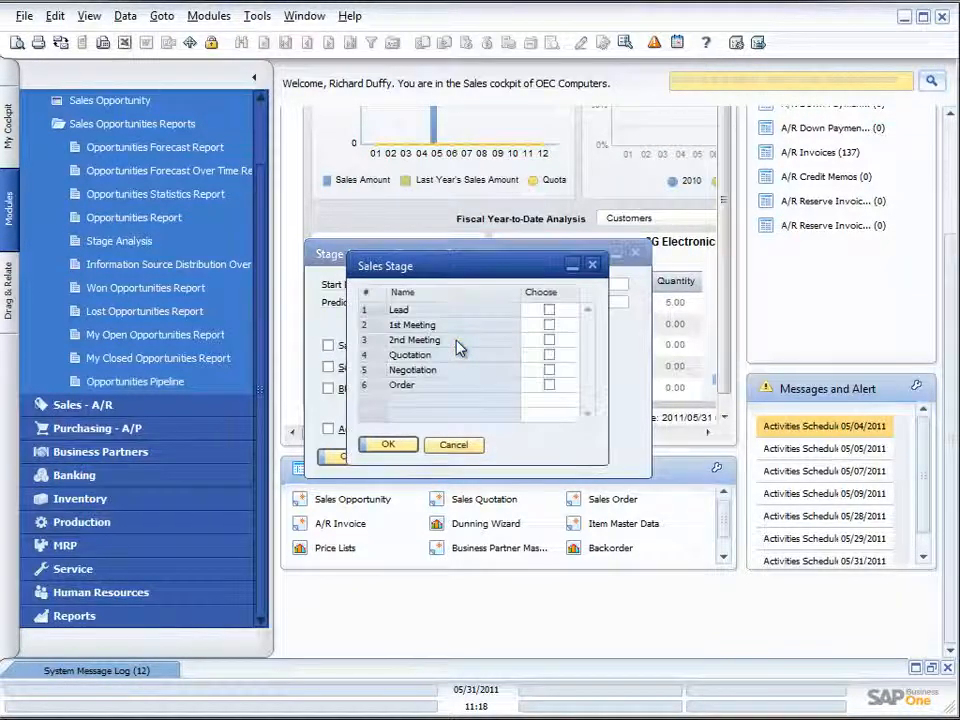
click(549, 356)
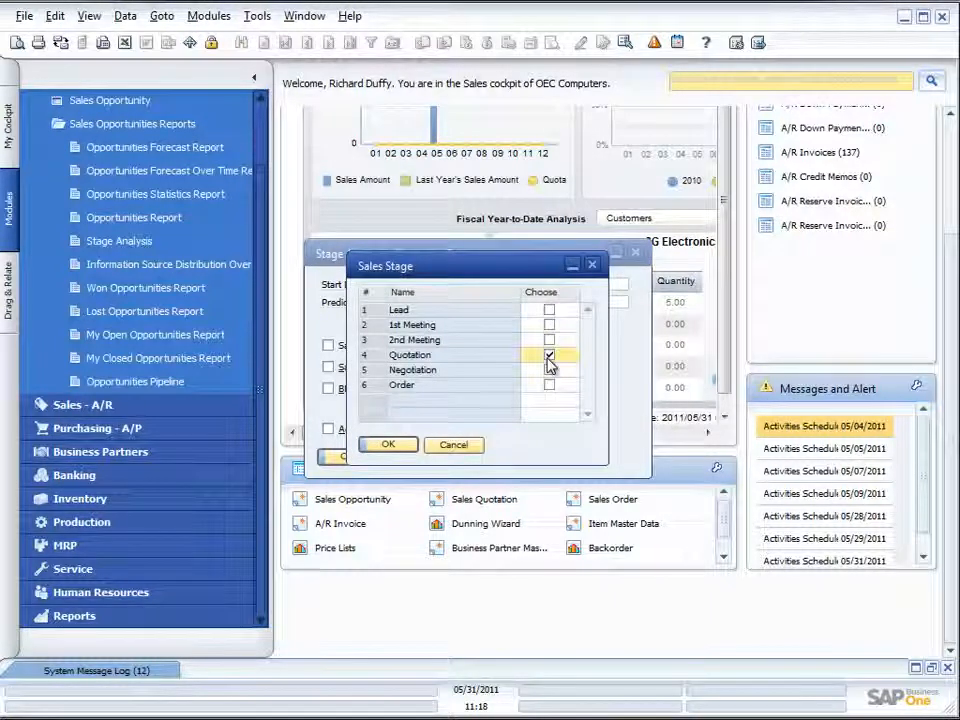
click(388, 445)
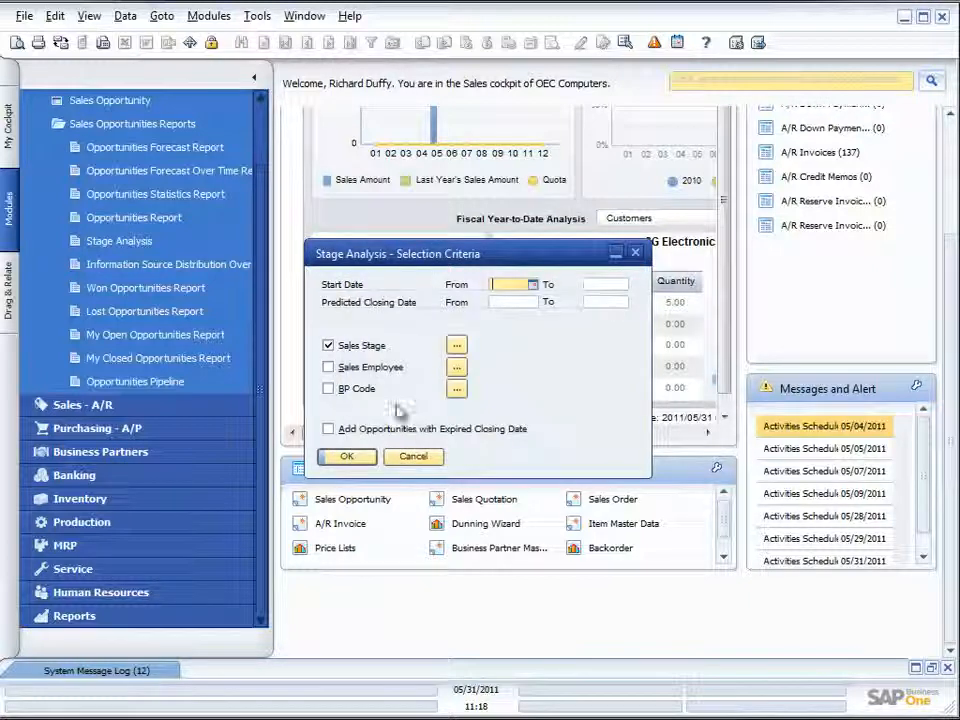
click(456, 367)
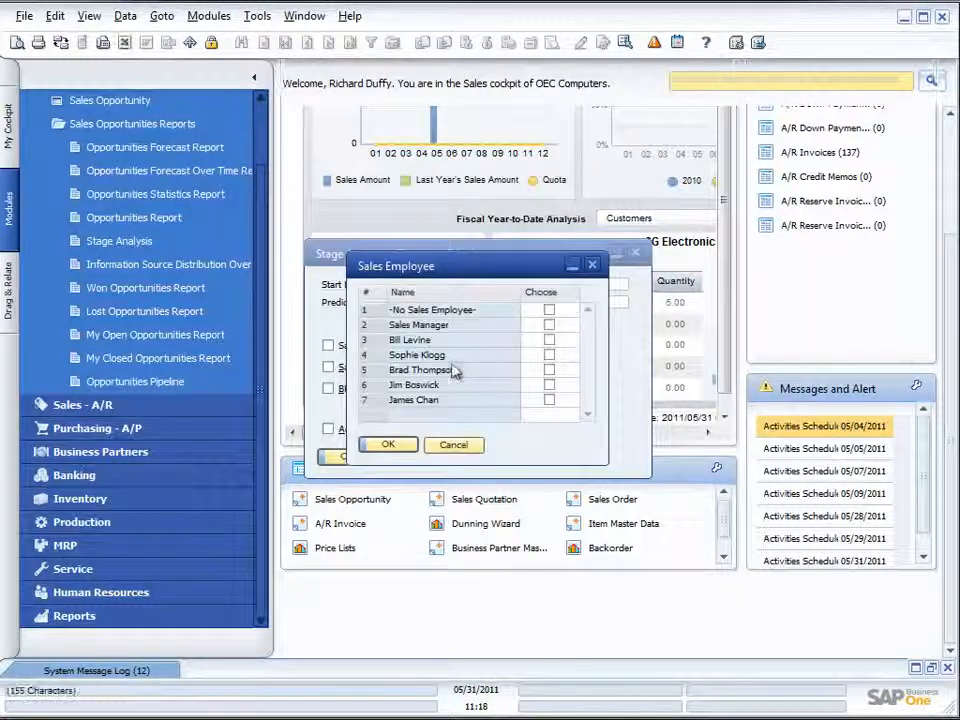
click(550, 357)
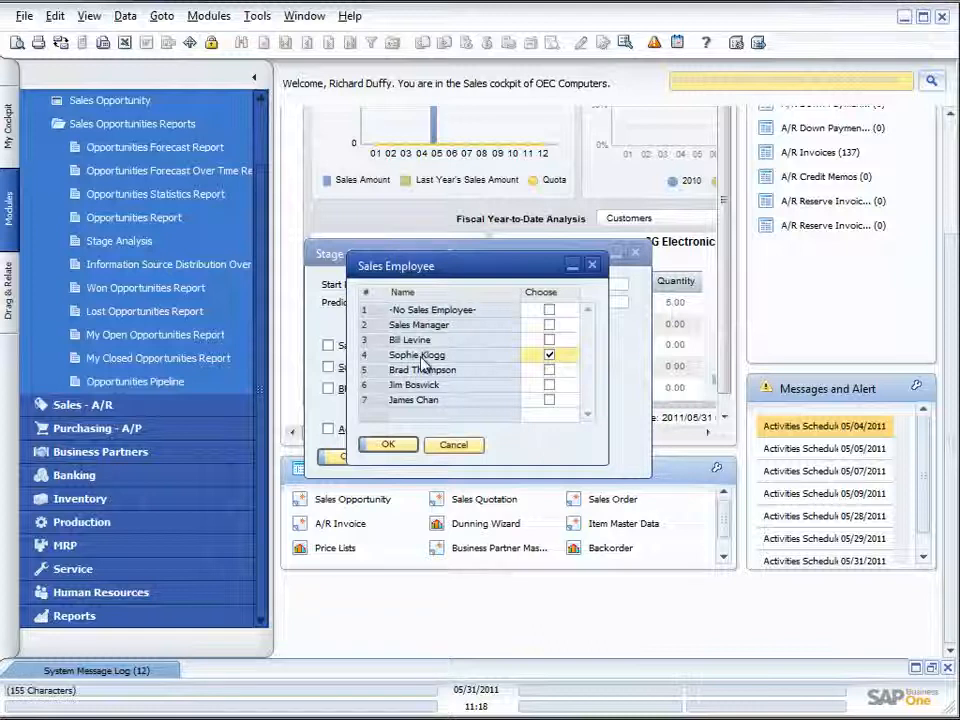
click(549, 355)
click(388, 445)
click(328, 367)
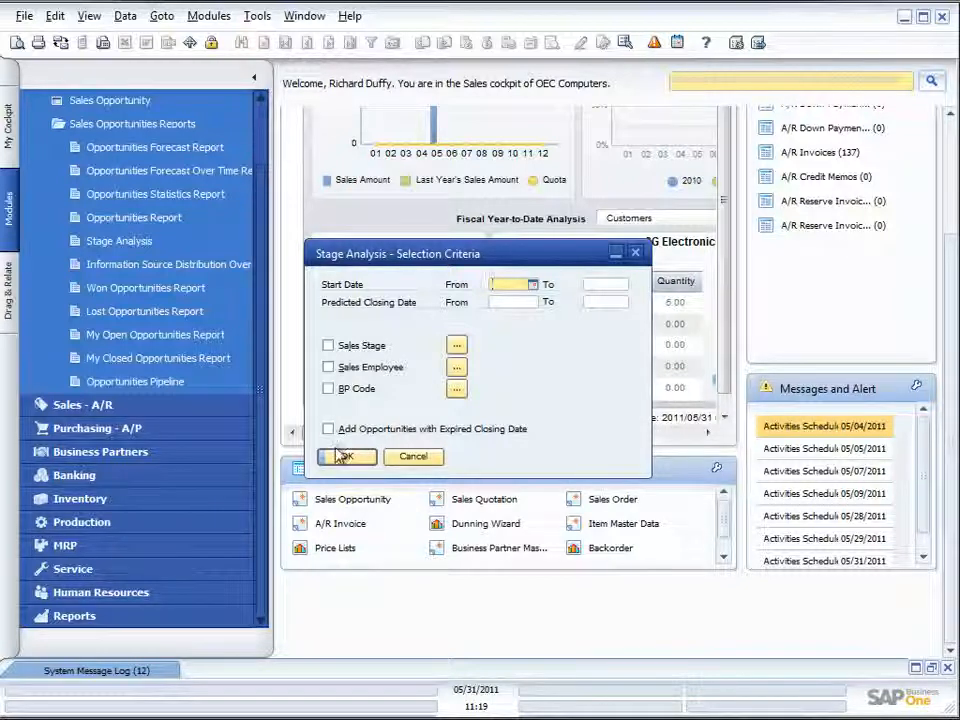
- Run the Stage Analysis report without any filters and enlarge its window to show more employee columns and the graph's legend
click(344, 458)
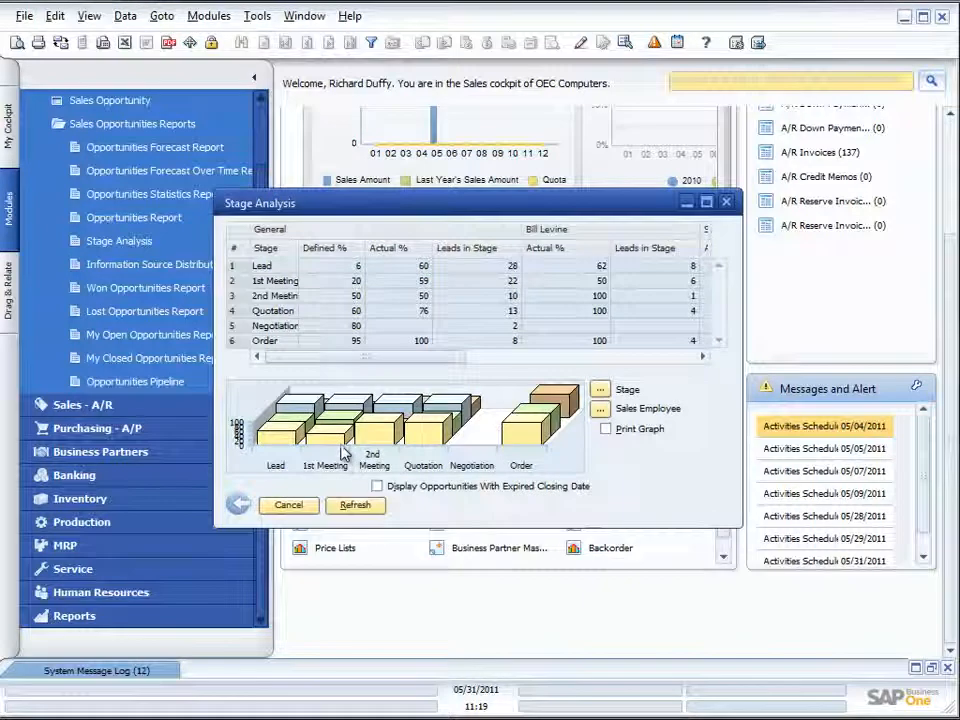
drag(353, 212, 345, 166)
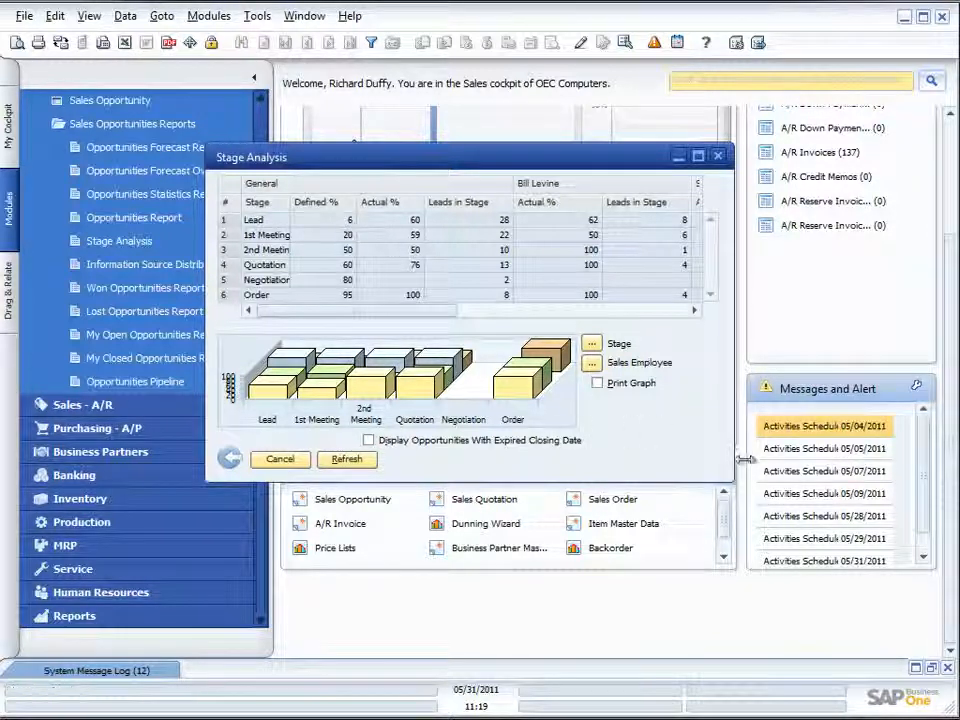
drag(731, 480, 891, 496)
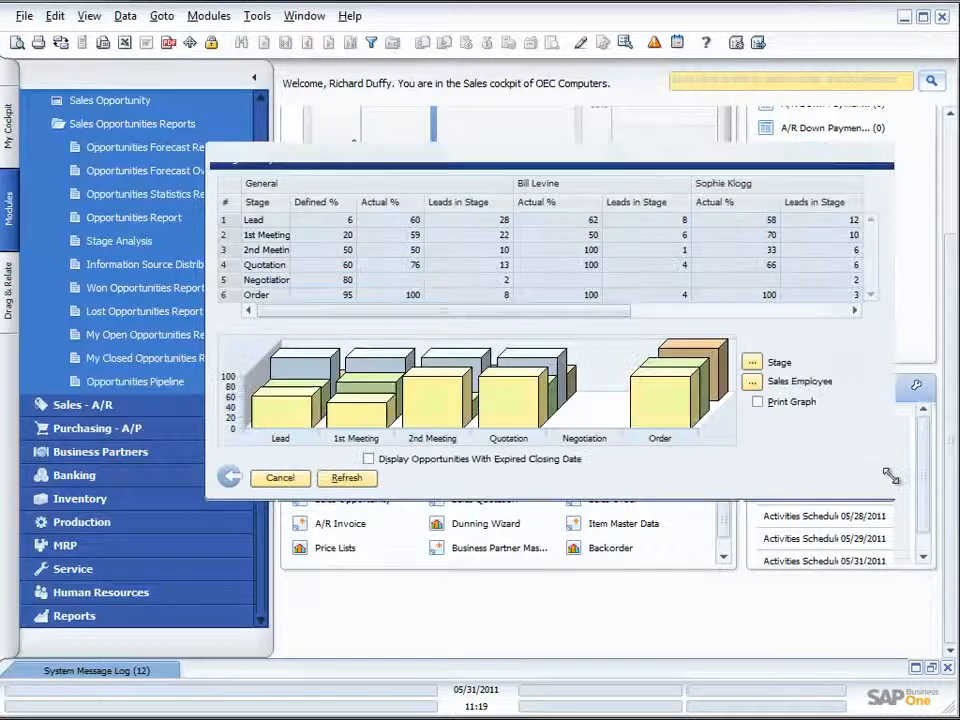
drag(535, 157, 399, 132)
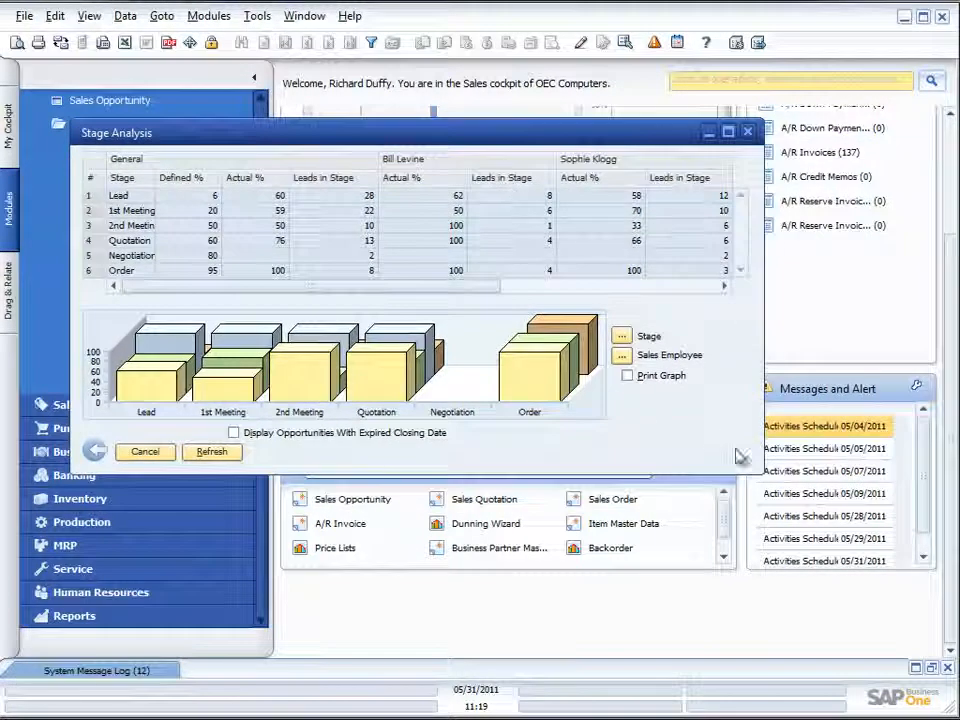
drag(760, 472, 888, 525)
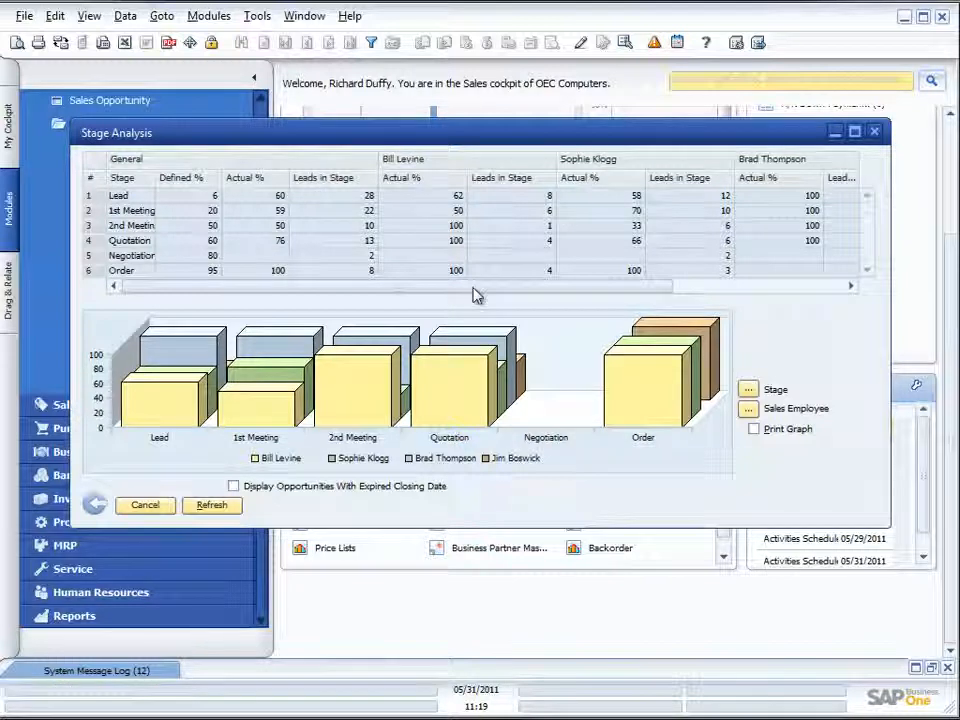
- Preview the printout of the Stage Analysis report without the graph, read through its stages and close the preview
click(17, 42)
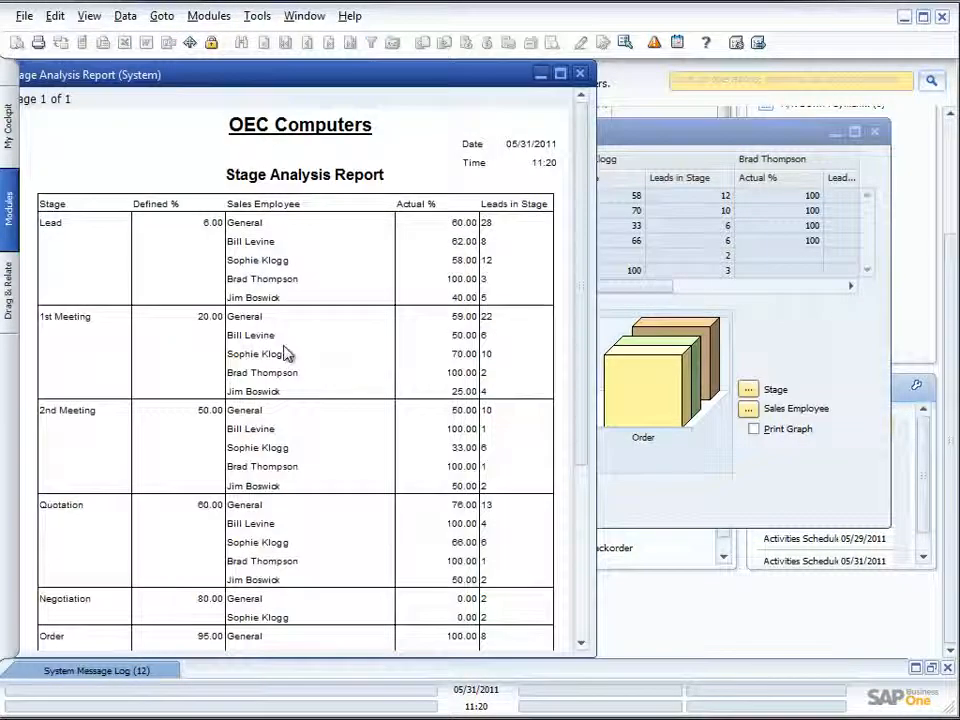
scroll(285, 354, down, 2)
scroll(285, 354, down, 5)
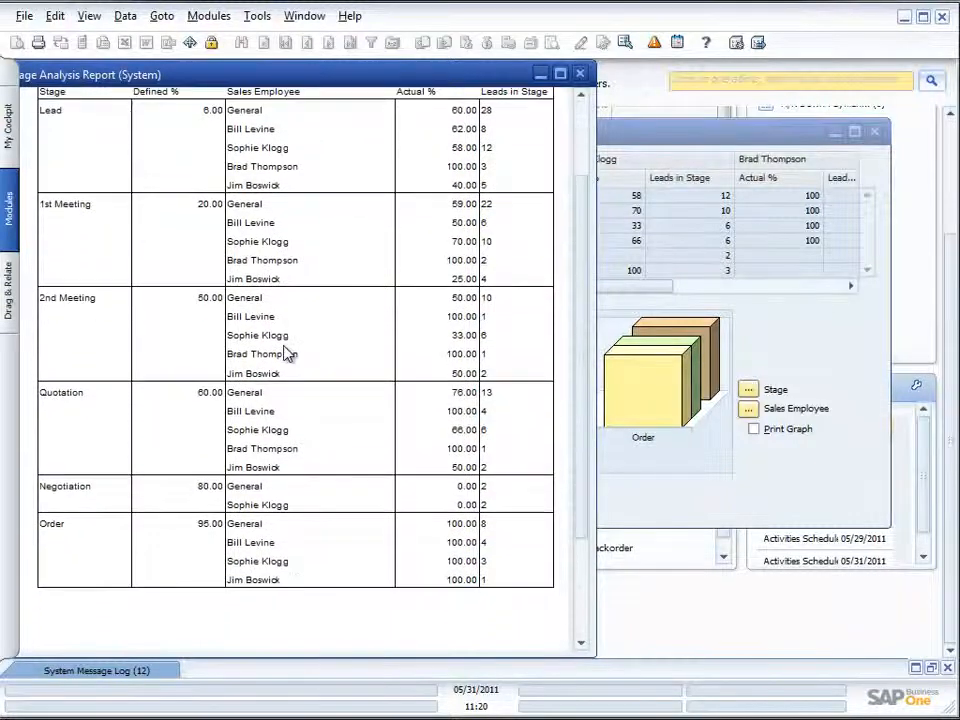
click(581, 74)
- Include the graph in the Stage Analysis printout, check the end of the page in the print preview and close it
click(754, 428)
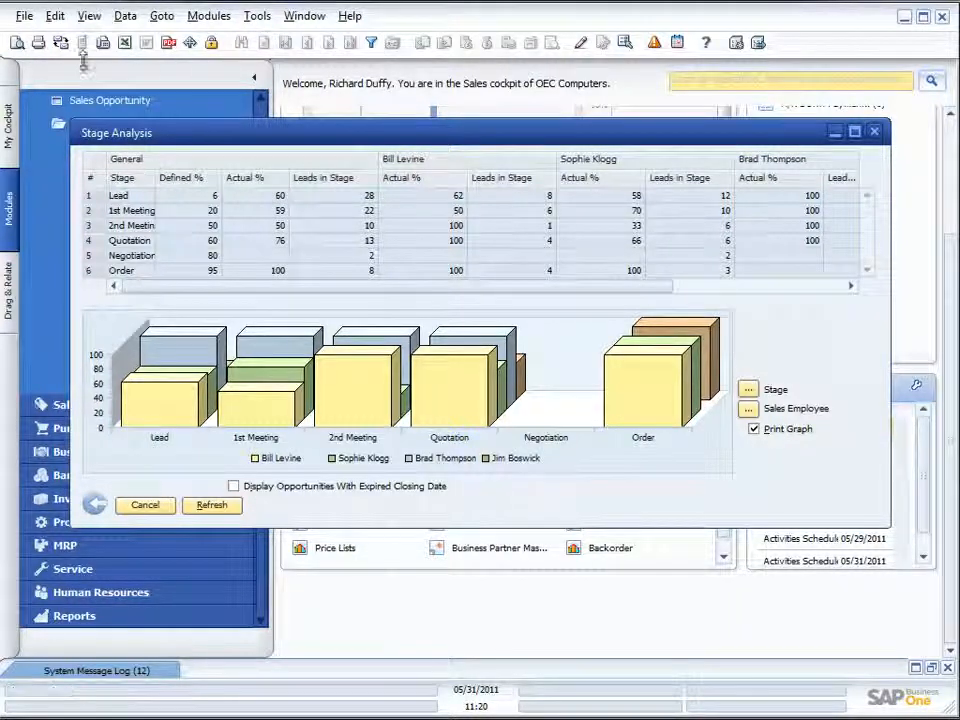
click(15, 44)
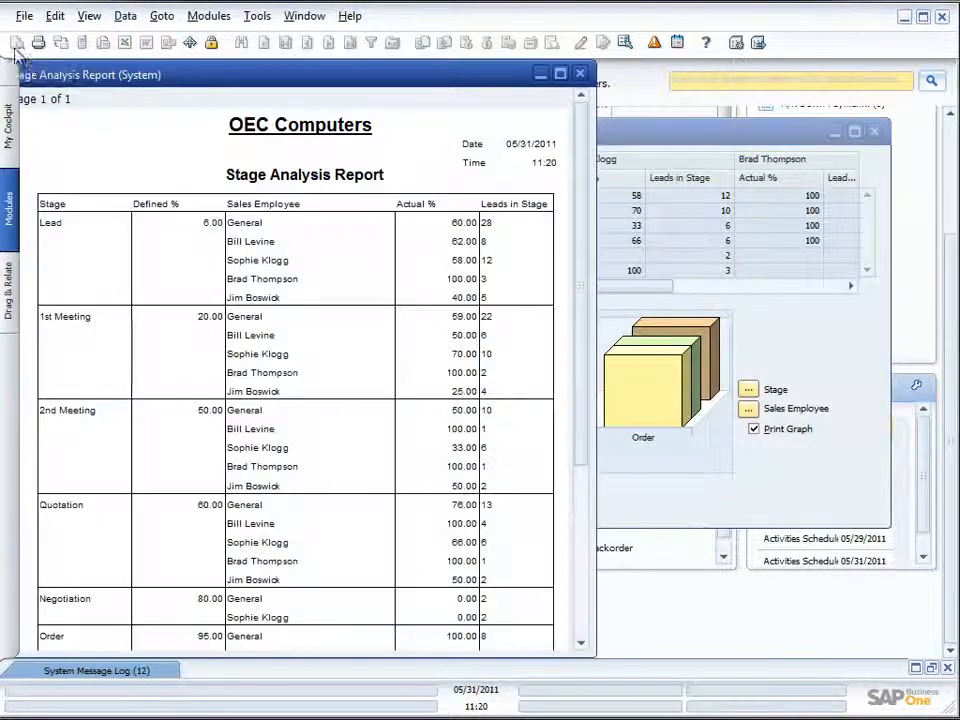
scroll(280, 390, down, 1)
scroll(280, 390, down, 4)
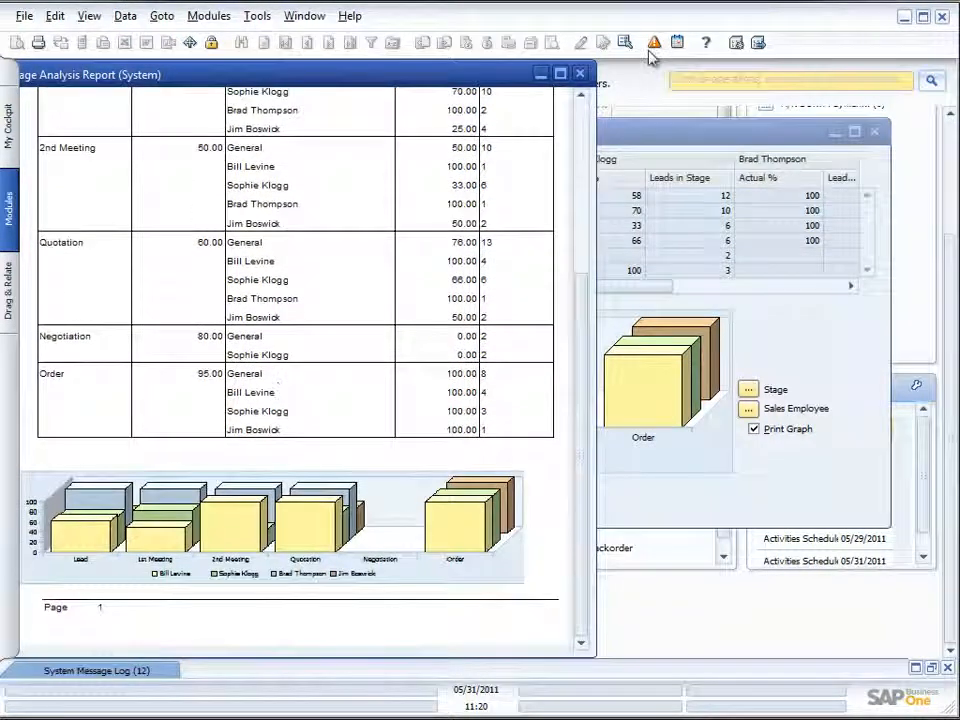
click(579, 73)
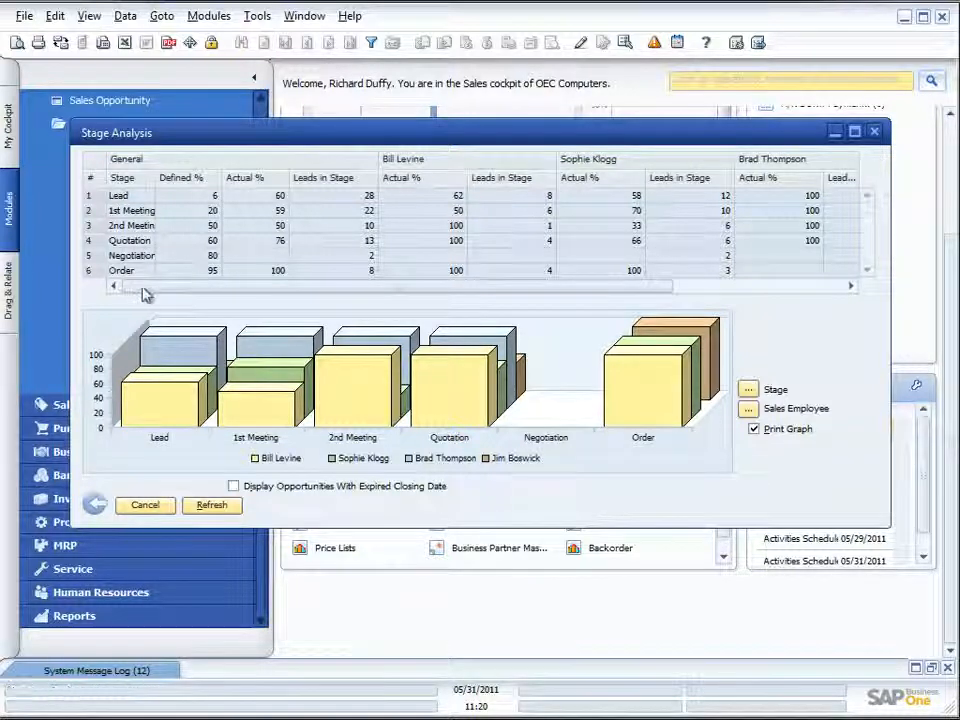
- Open the detailed analysis of the Quotation stage, refresh it with an interval of 7 days, examine it and close it
double_click(128, 241)
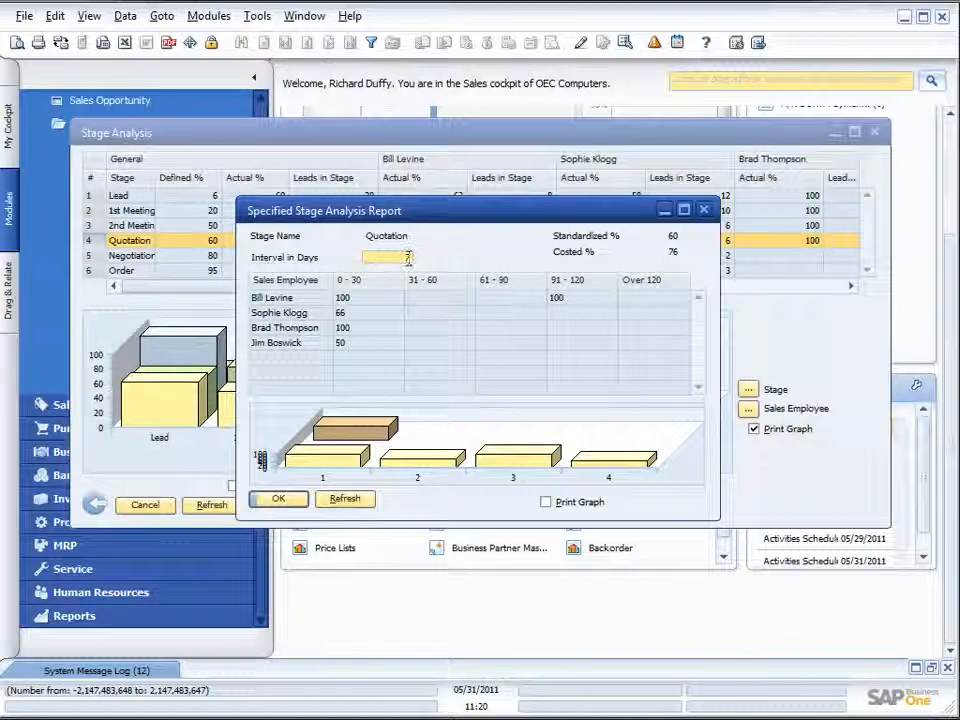
text(7)
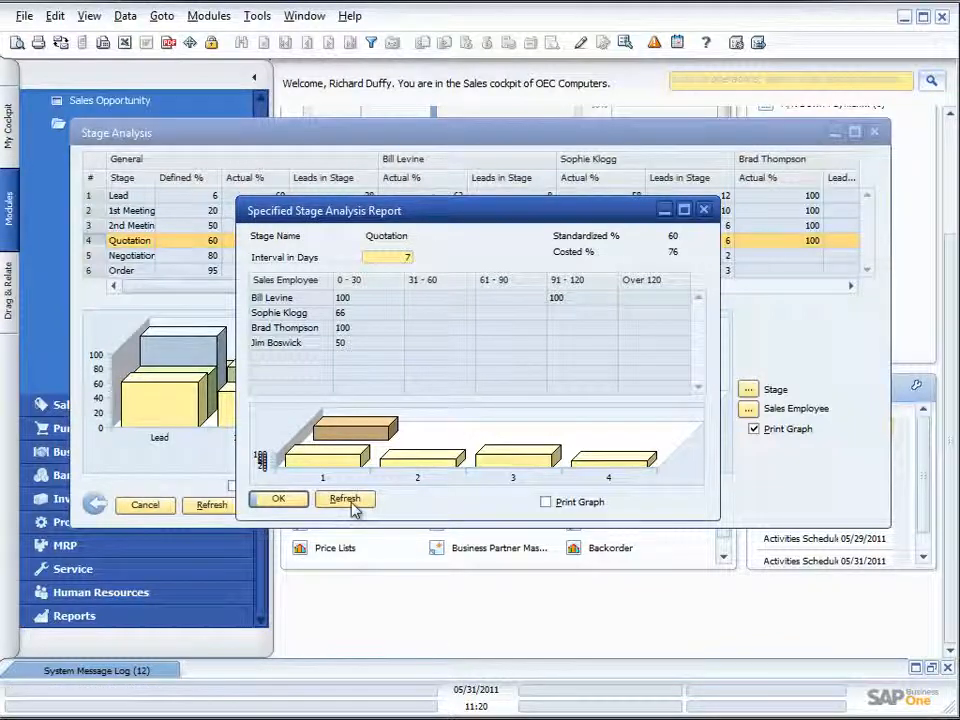
click(345, 499)
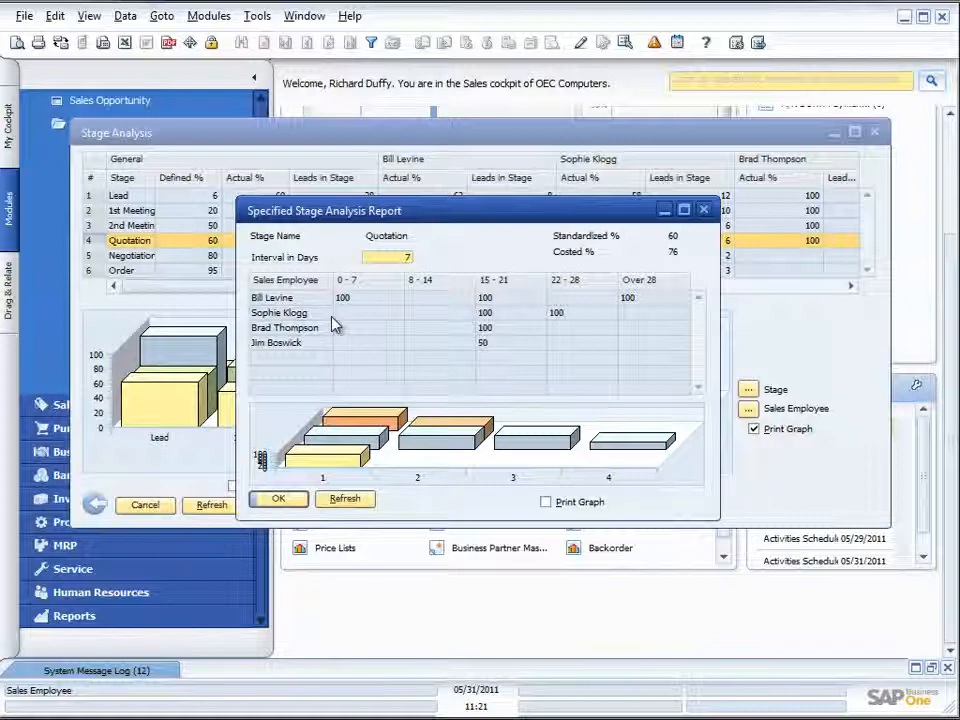
click(703, 209)
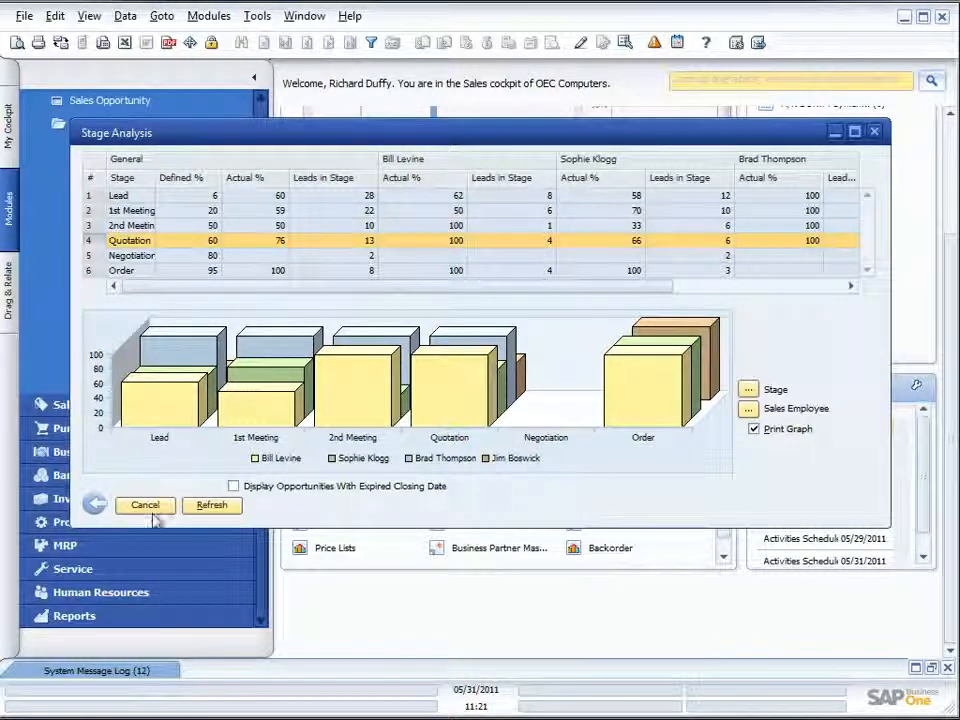
- Rerun the Stage Analysis report without filters, restrict it to the Lead and Quotation stages, and refresh it
click(95, 505)
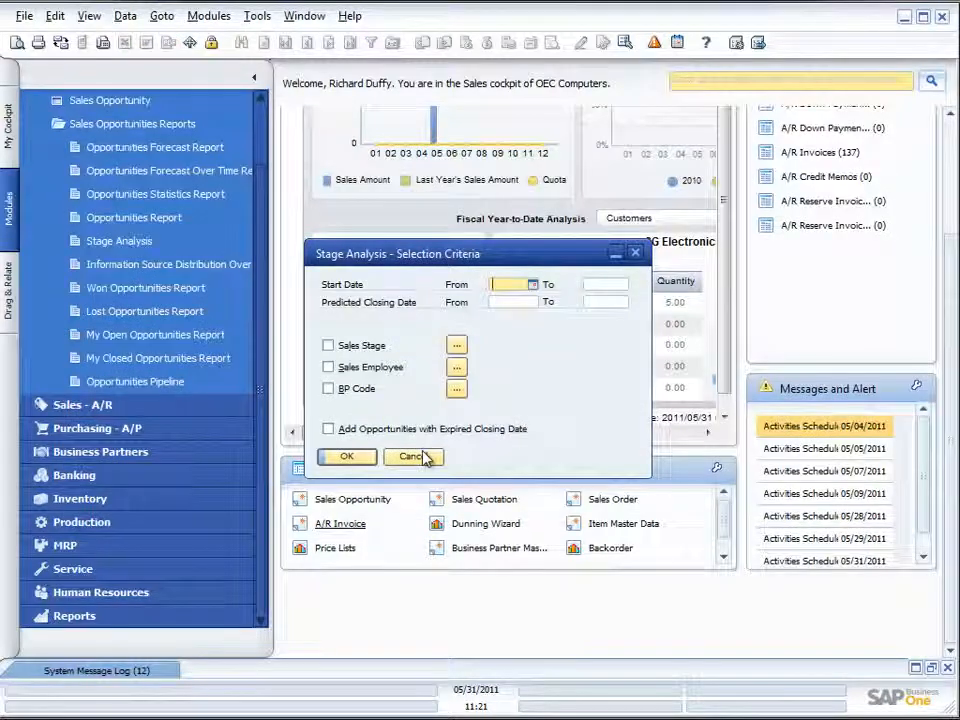
click(345, 456)
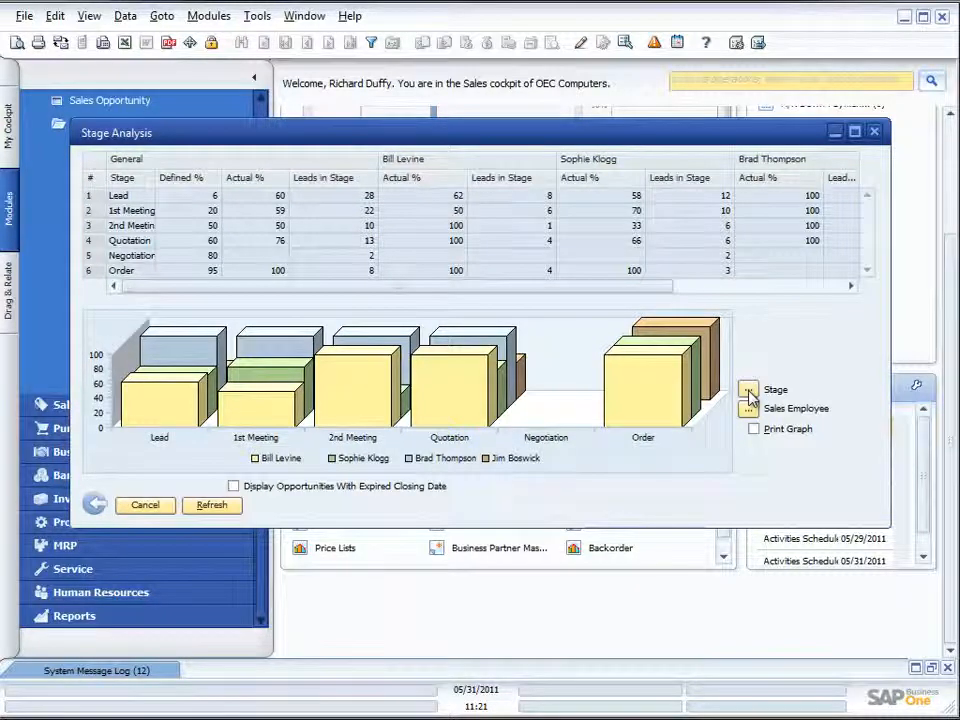
click(748, 391)
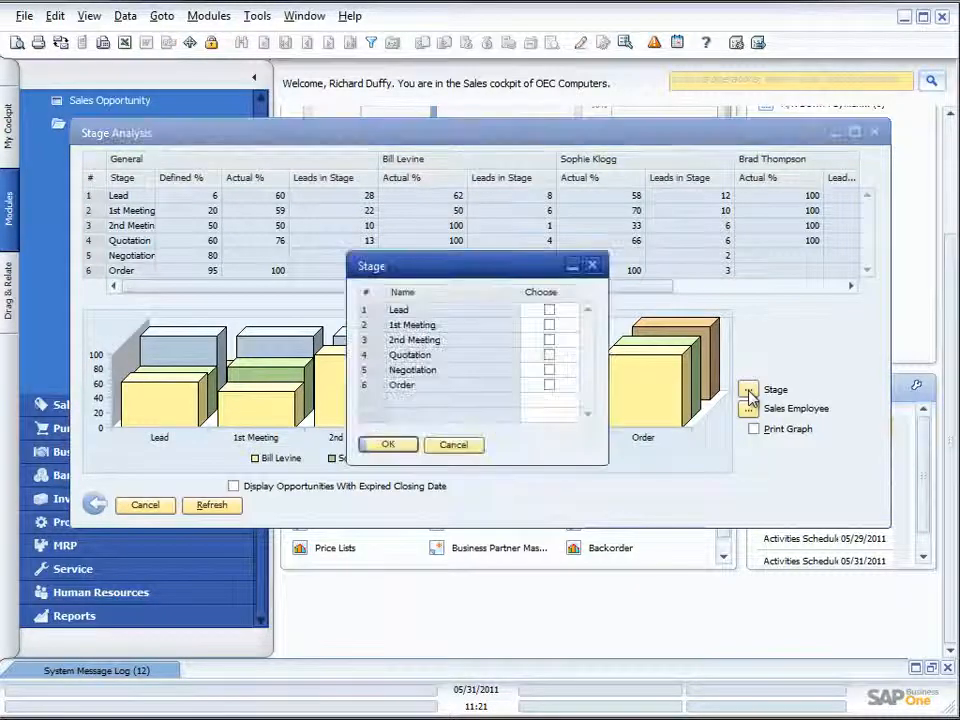
click(550, 356)
click(550, 311)
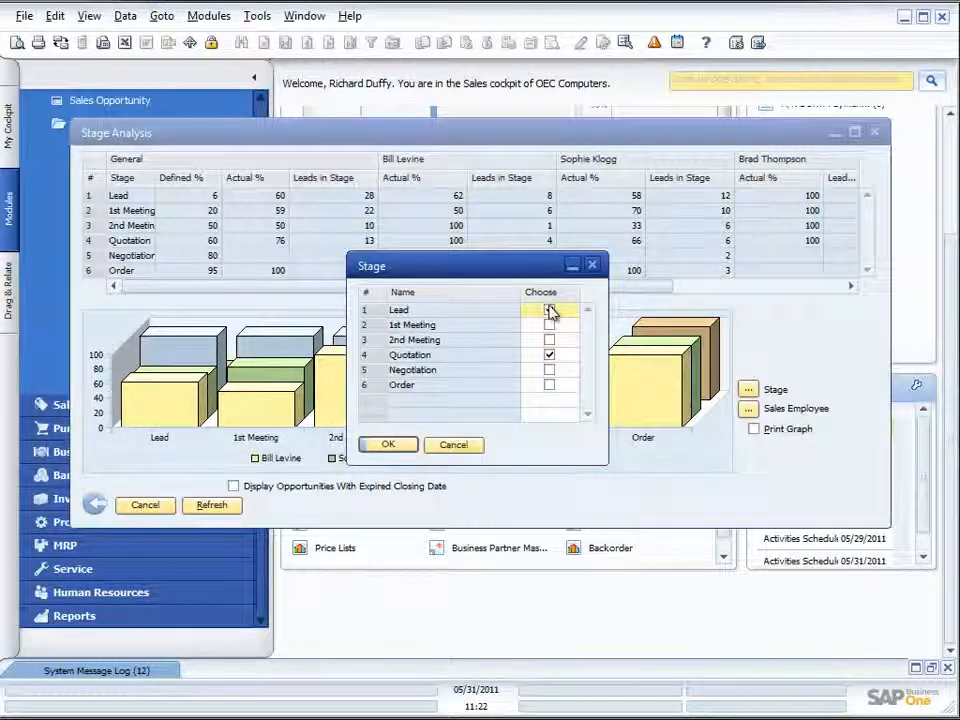
click(388, 445)
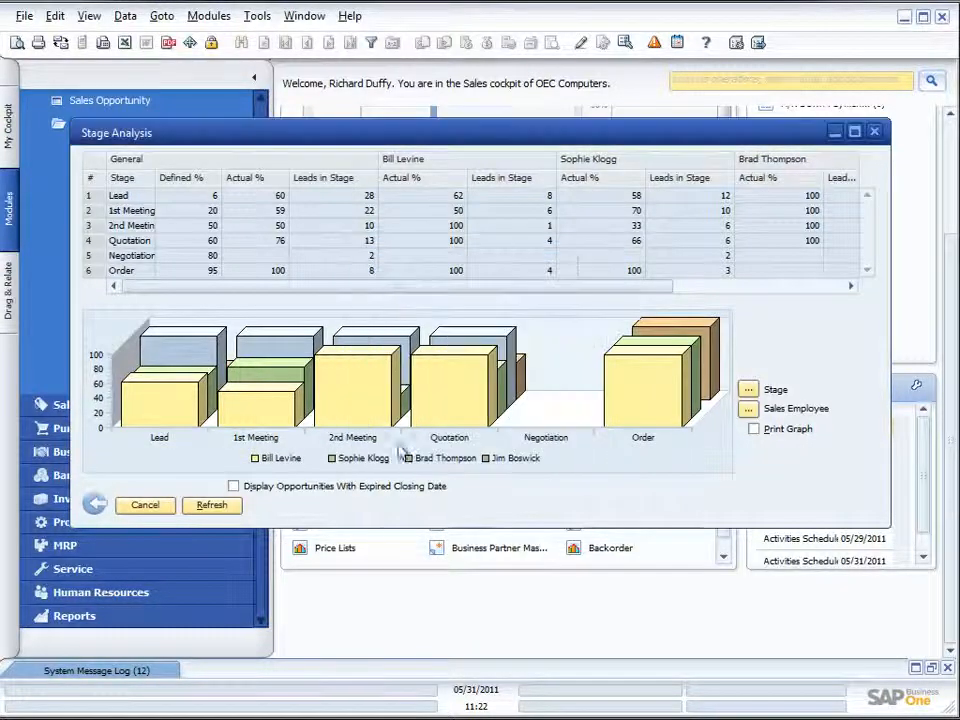
click(215, 506)
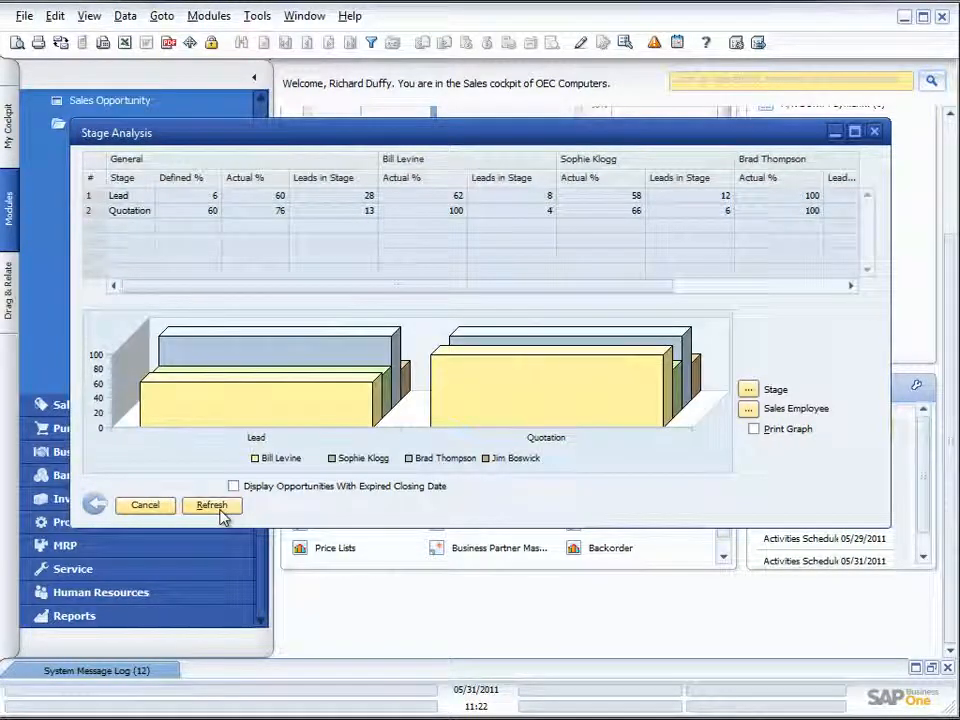
- Limit the Stage Analysis to the fourth sales employee in the selection list and refresh the report
click(749, 410)
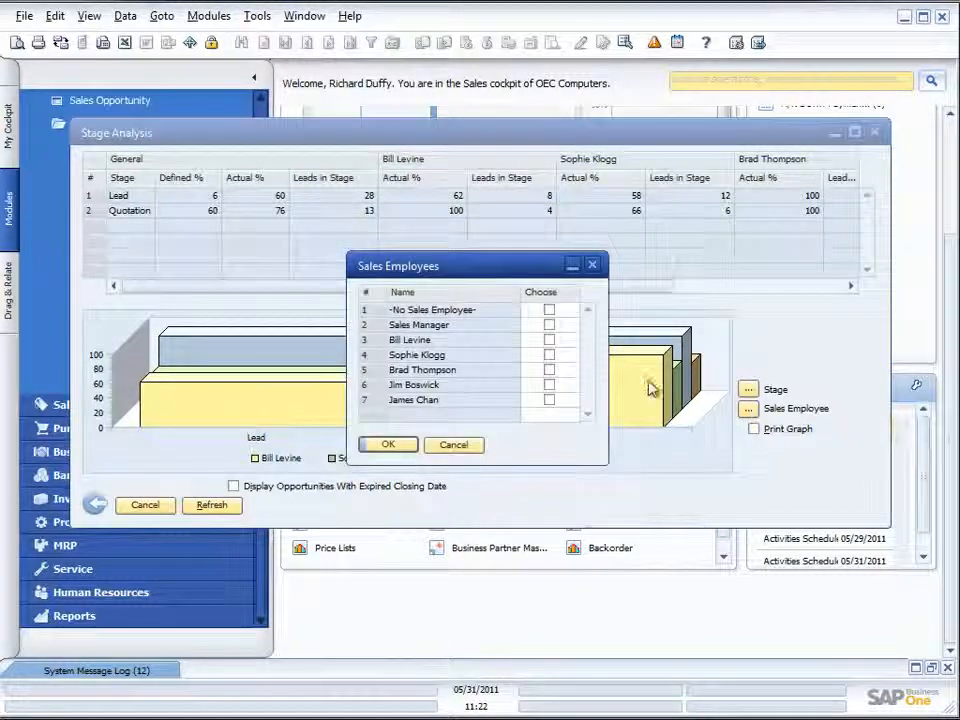
click(549, 356)
click(390, 444)
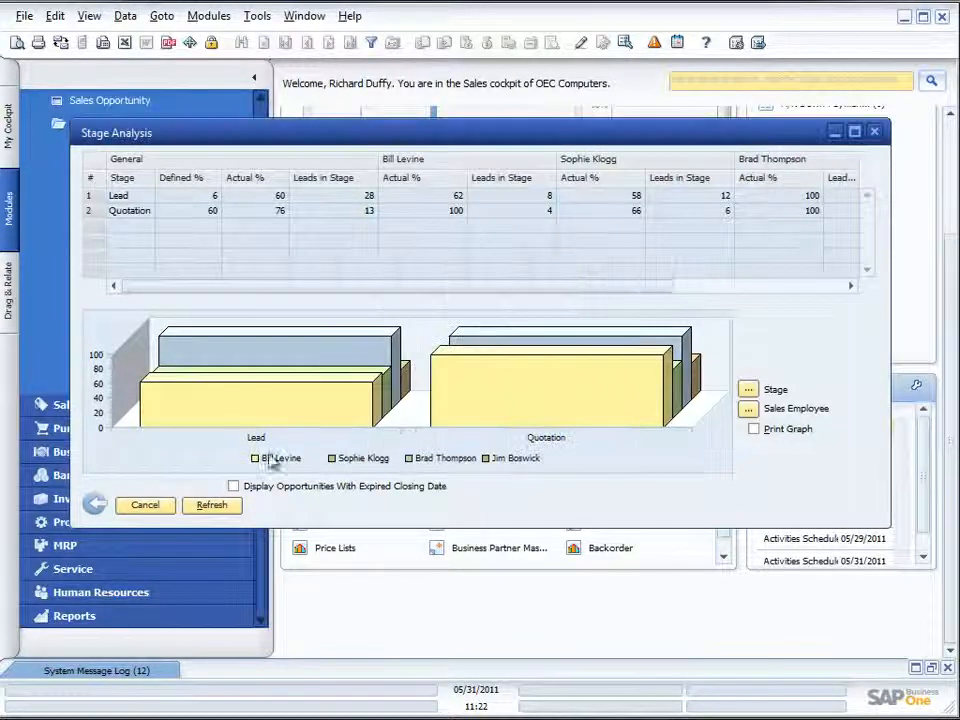
click(210, 506)
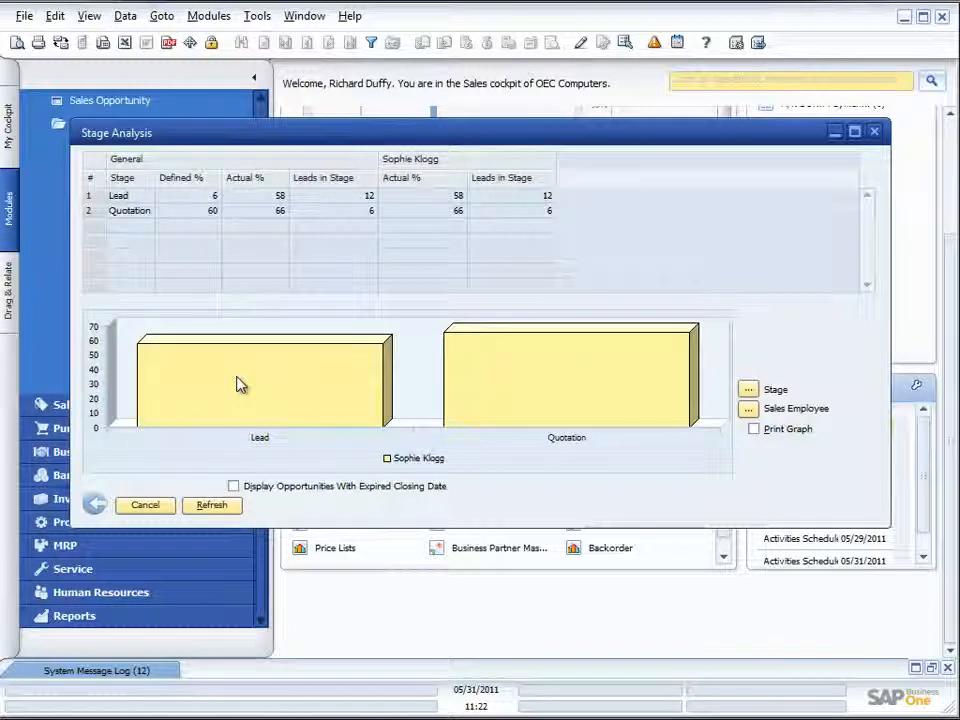
- Drill down from the Quotation stage to the sales employee's opportunity list and widen its window to show the Exp. Total (LC) and % columns
double_click(141, 215)
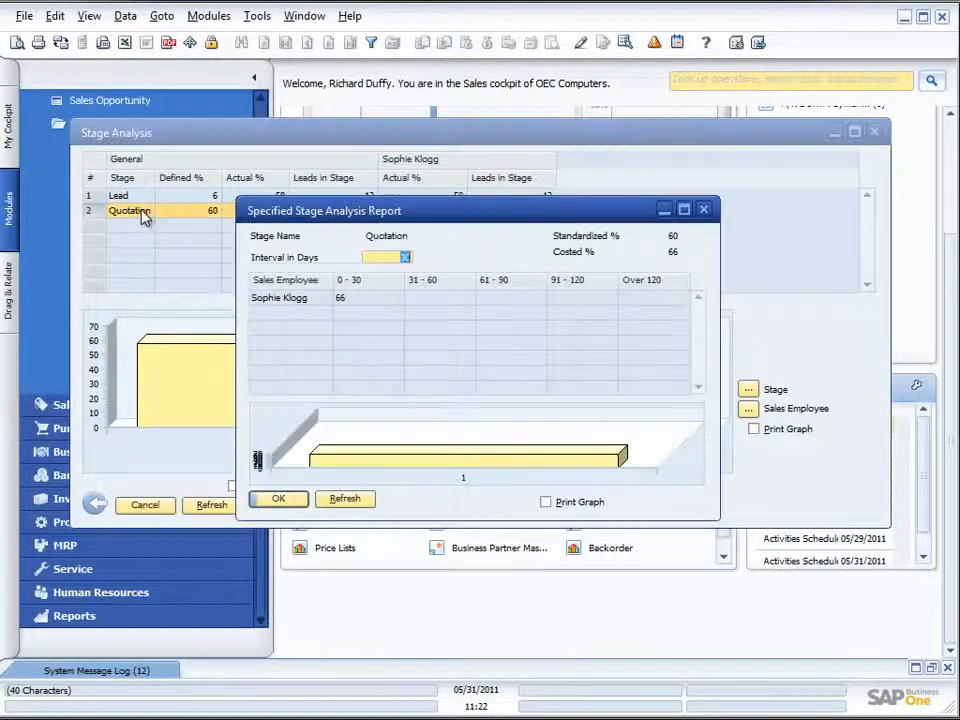
double_click(285, 298)
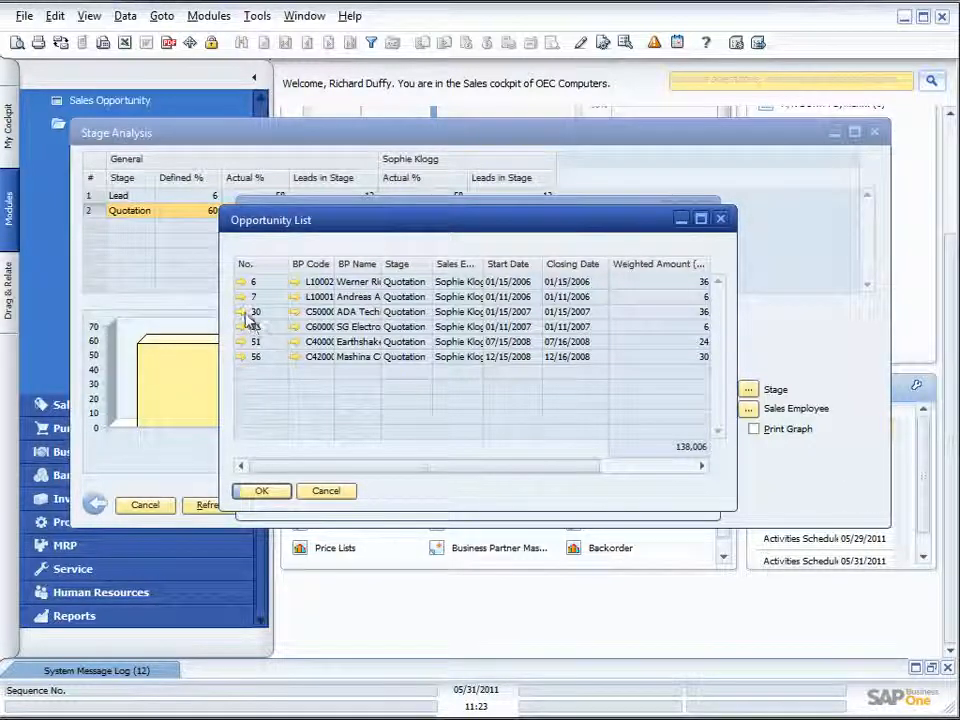
drag(735, 461, 862, 451)
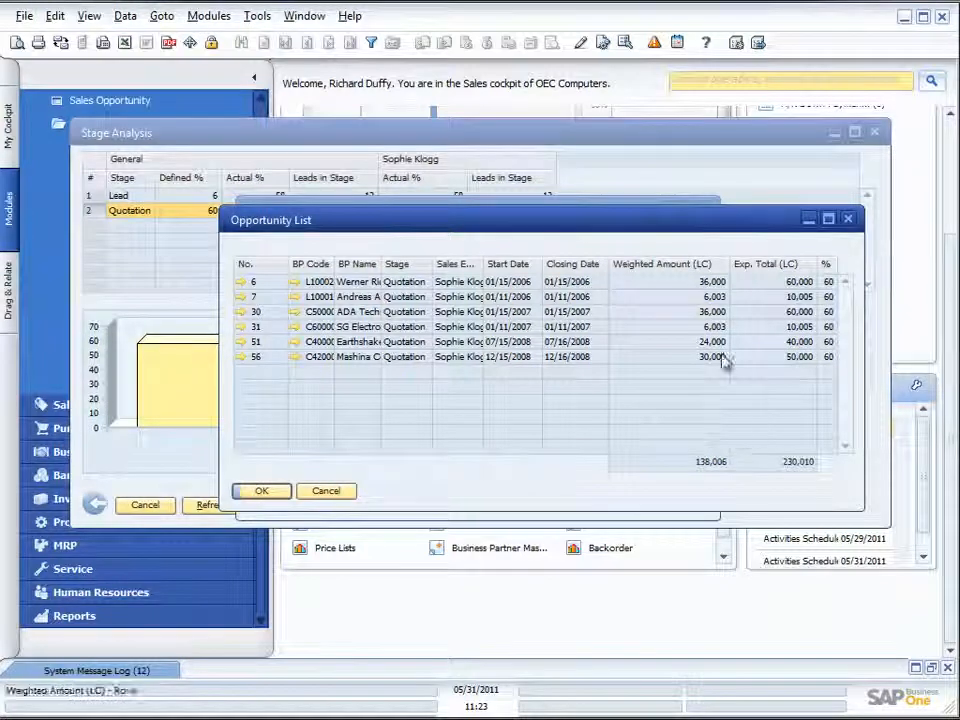
- Sort the opportunity list by Exp. Total (LC) in descending order
click(768, 264)
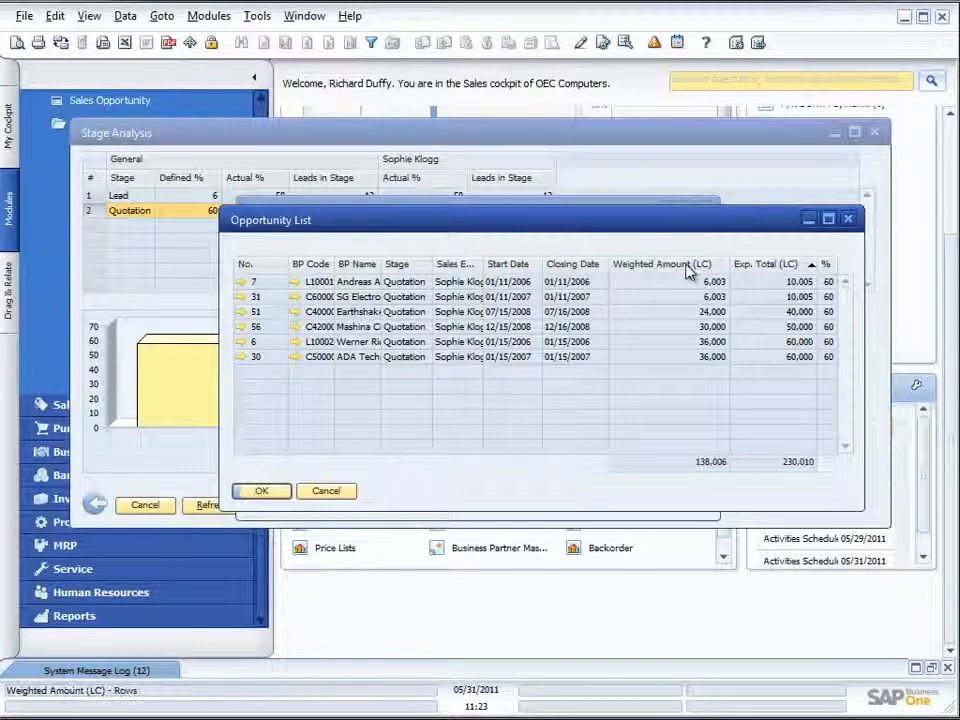
click(782, 266)
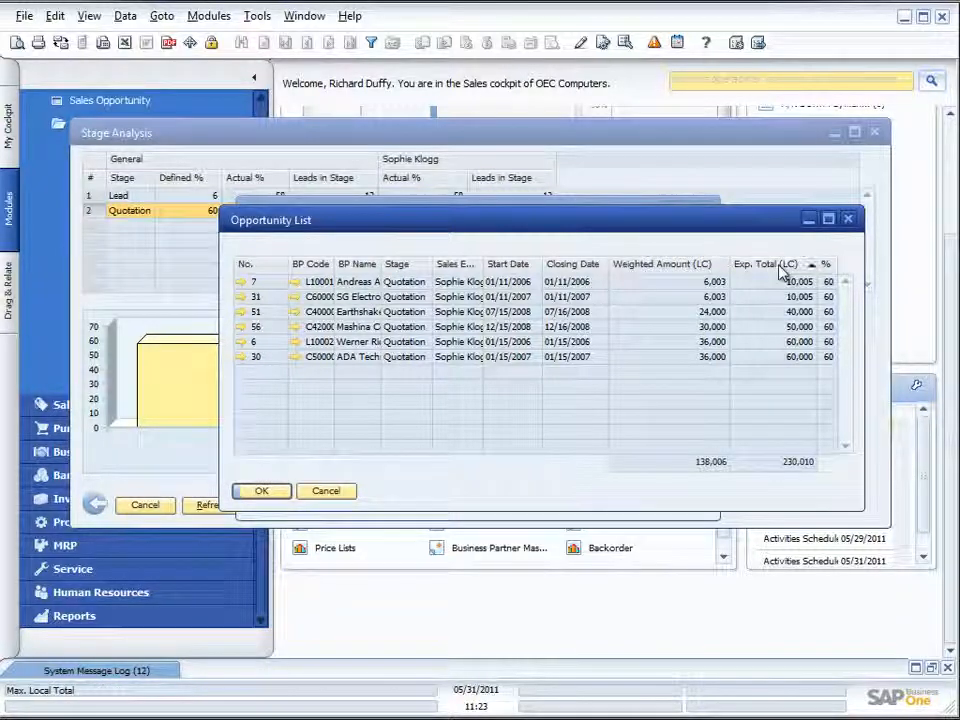
click(782, 266)
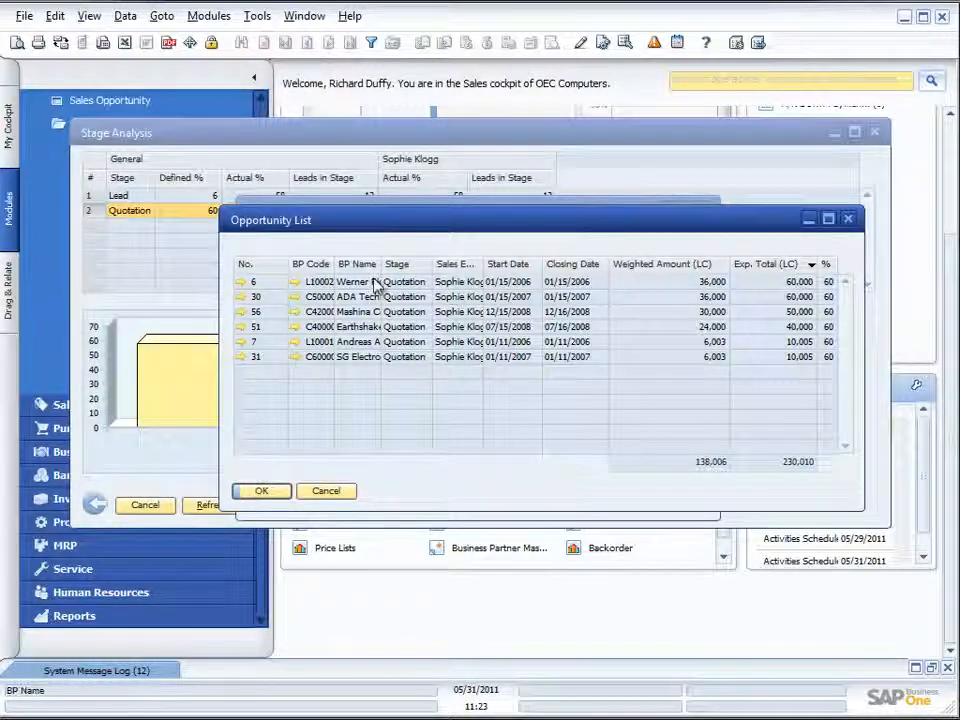
- Open the first opportunity in the sorted list, check its available actions and related documents, and close it
click(242, 284)
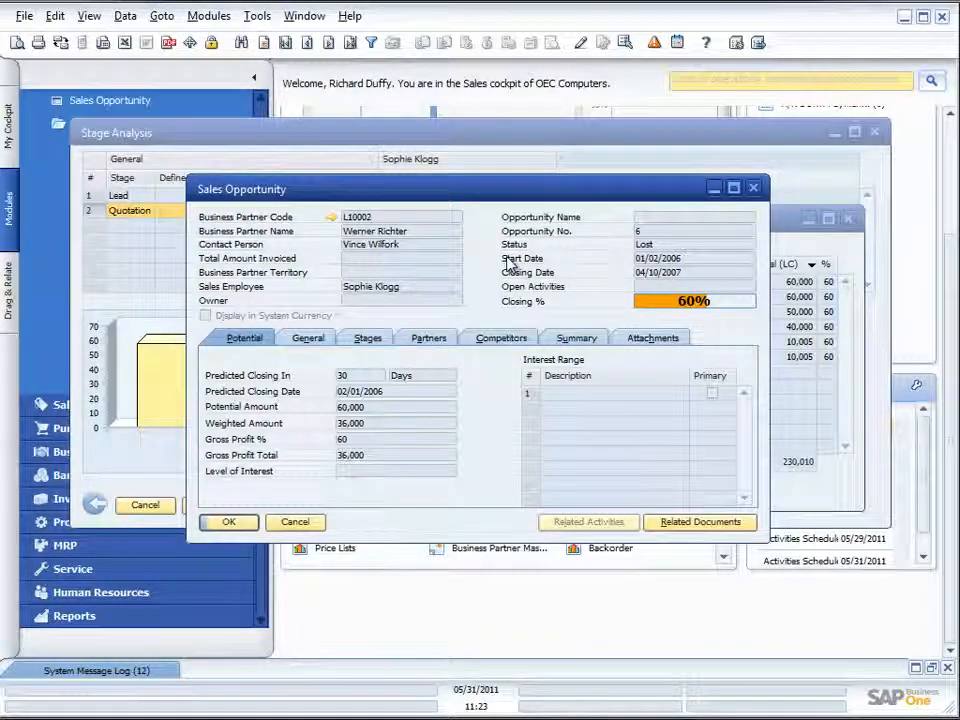
right_click(425, 531)
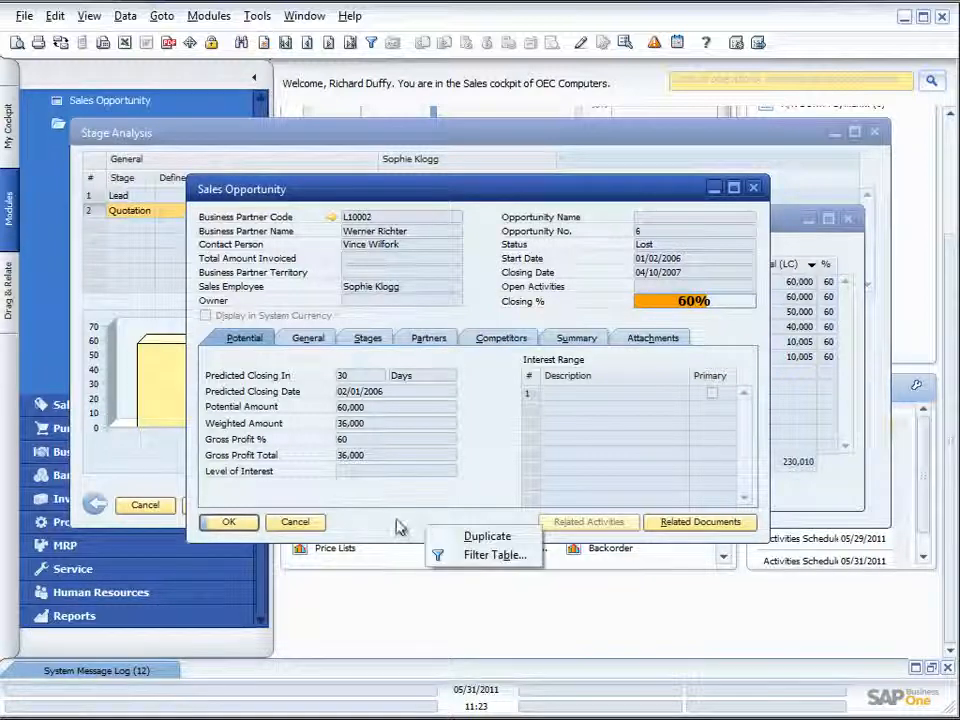
click(394, 526)
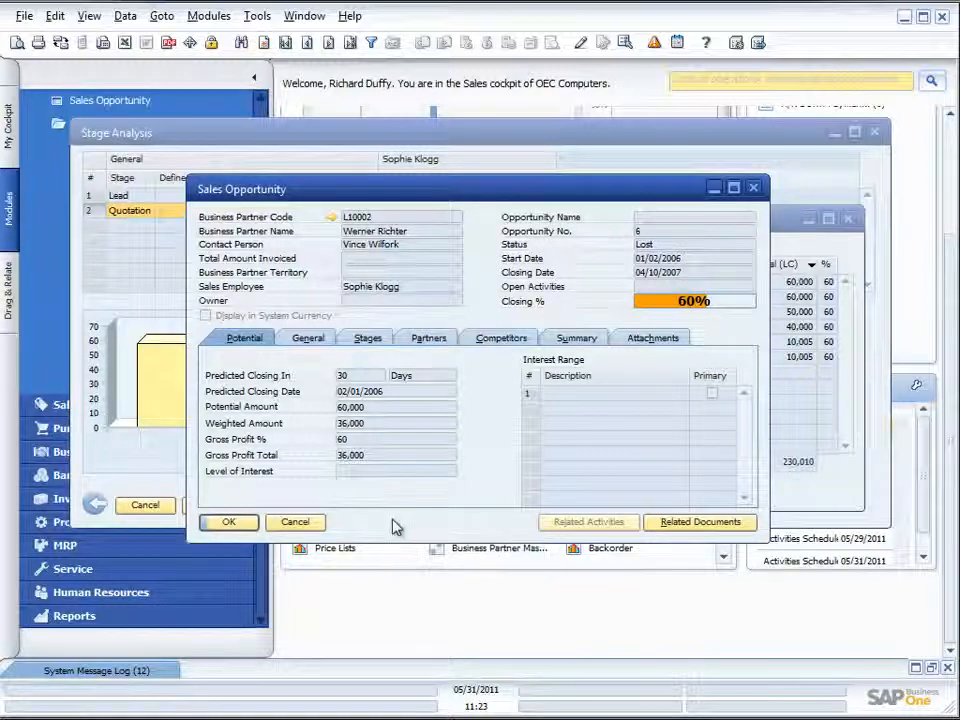
click(689, 524)
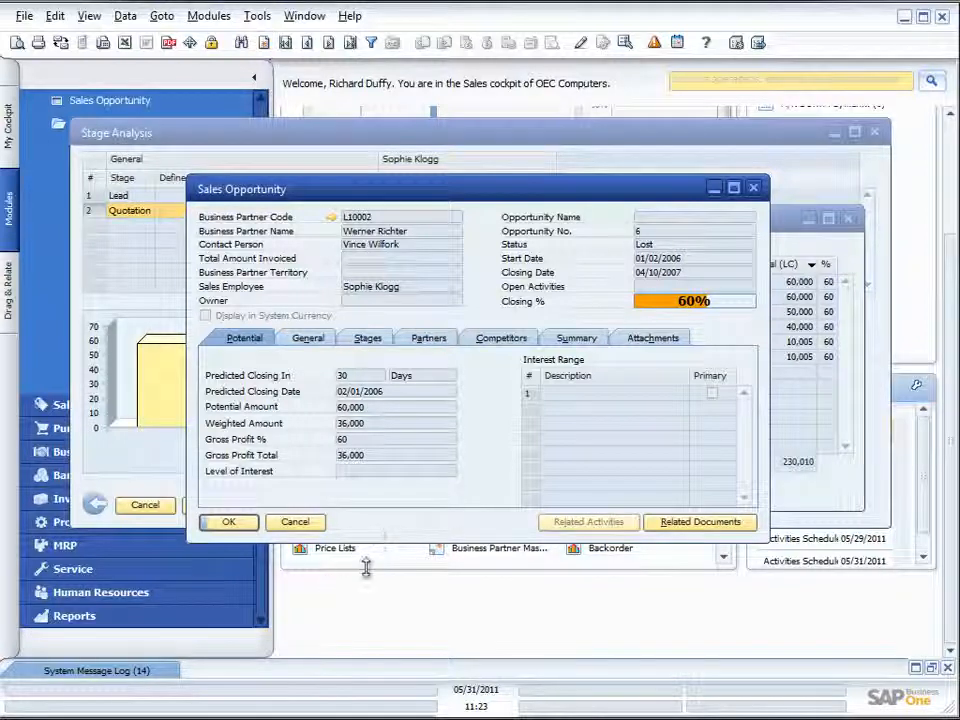
click(312, 528)
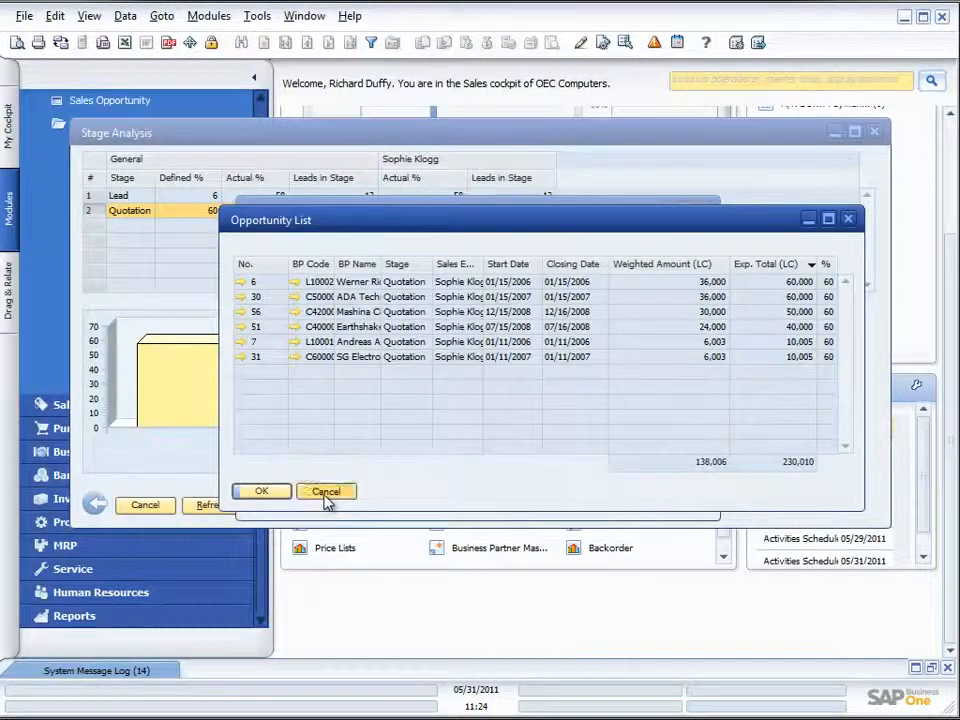
- Close the opportunity list, the Quotation stage details, and the Stage Analysis report with its selection criteria
click(326, 493)
click(292, 501)
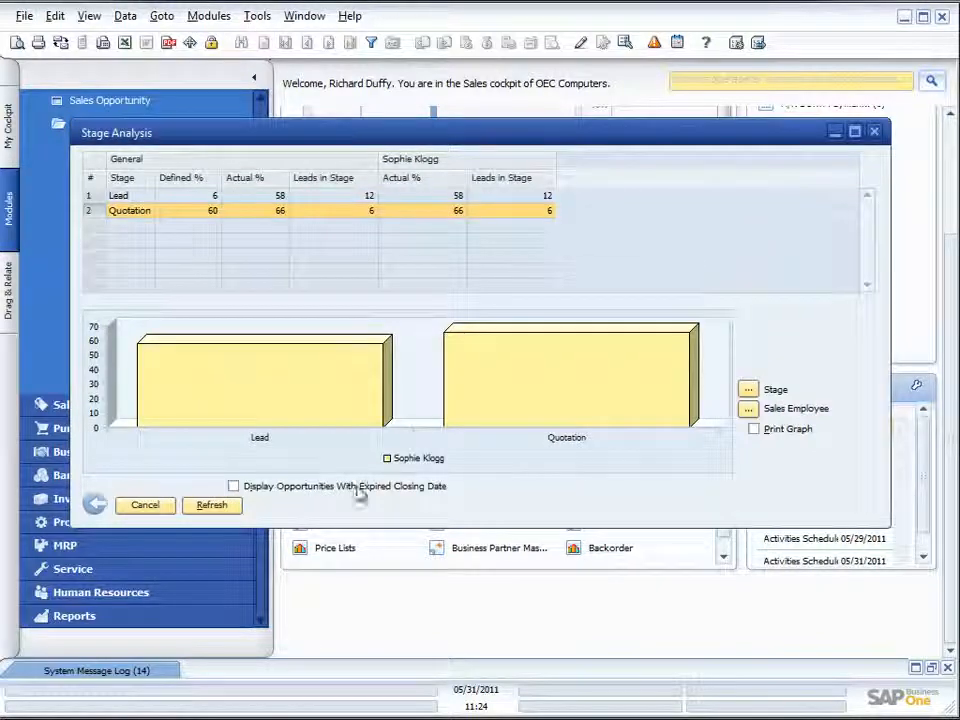
click(150, 506)
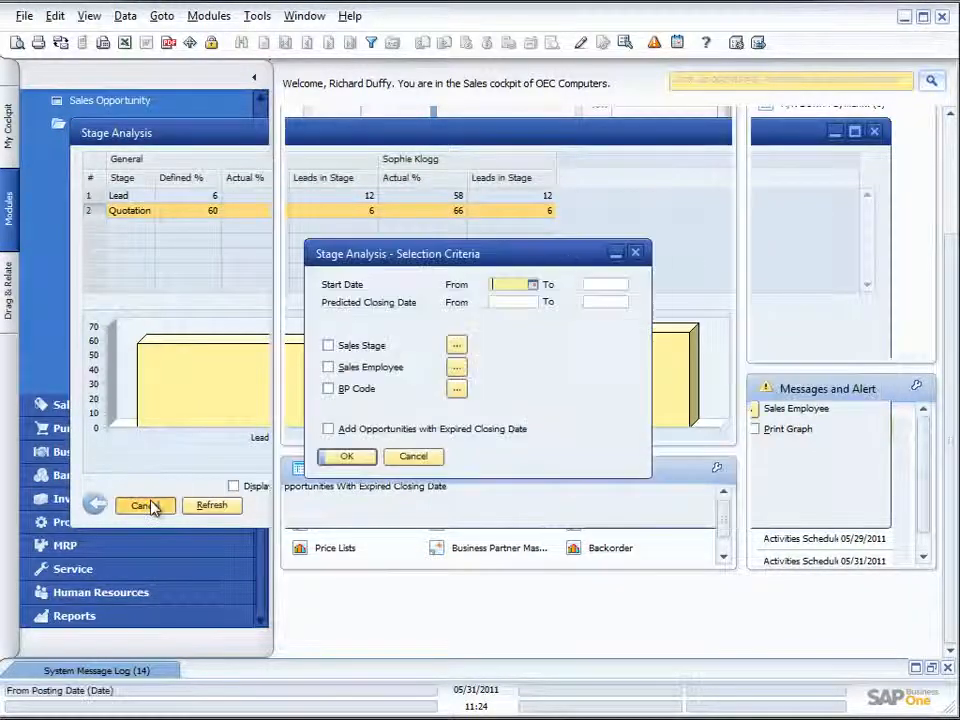
click(409, 456)
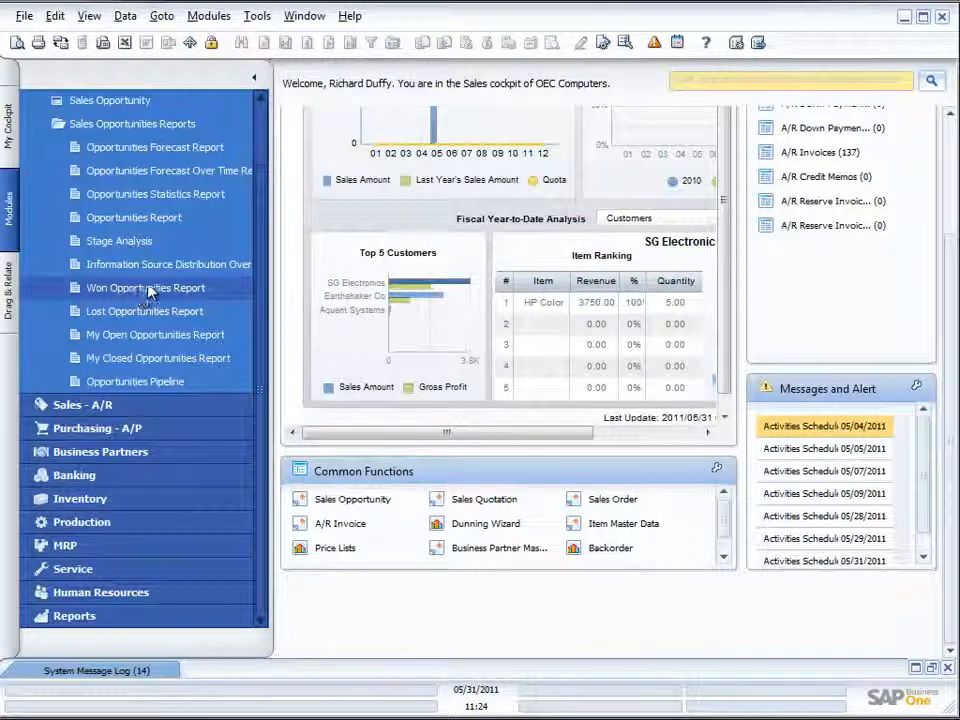
- Open the Opportunities Pipeline report, view the opportunity list behind the Negotiation row of its table, and close that list
click(136, 383)
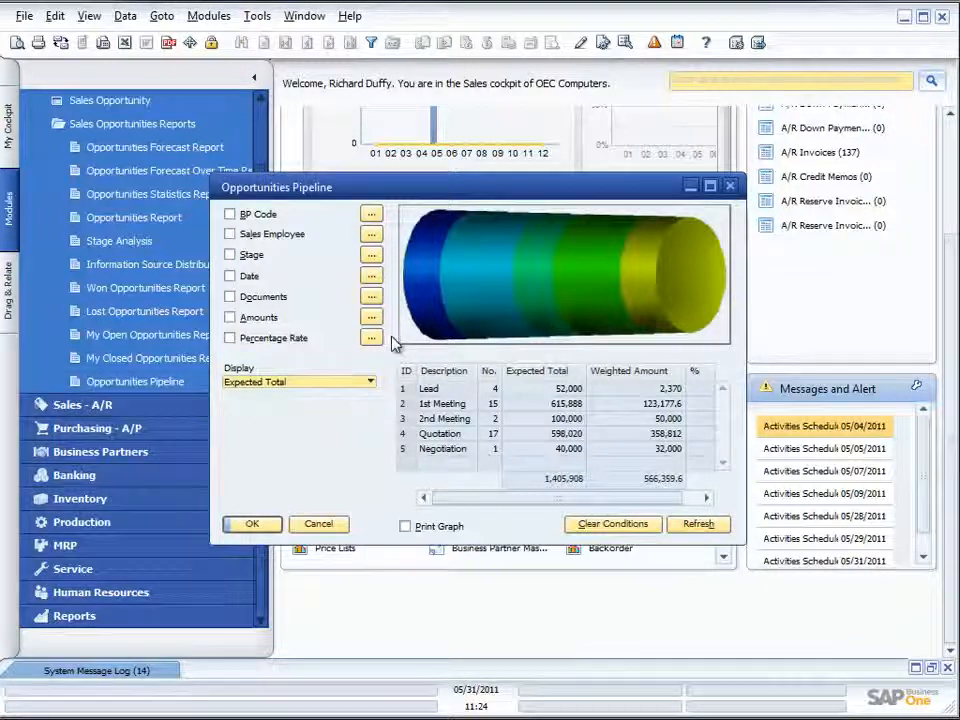
mouse_move(432, 315)
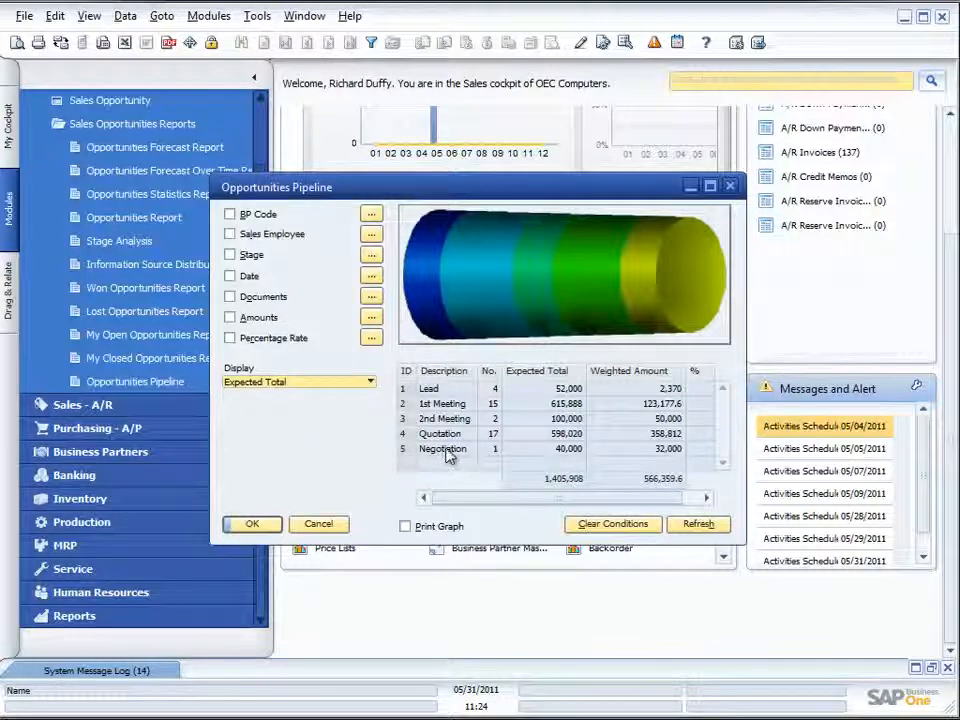
double_click(406, 453)
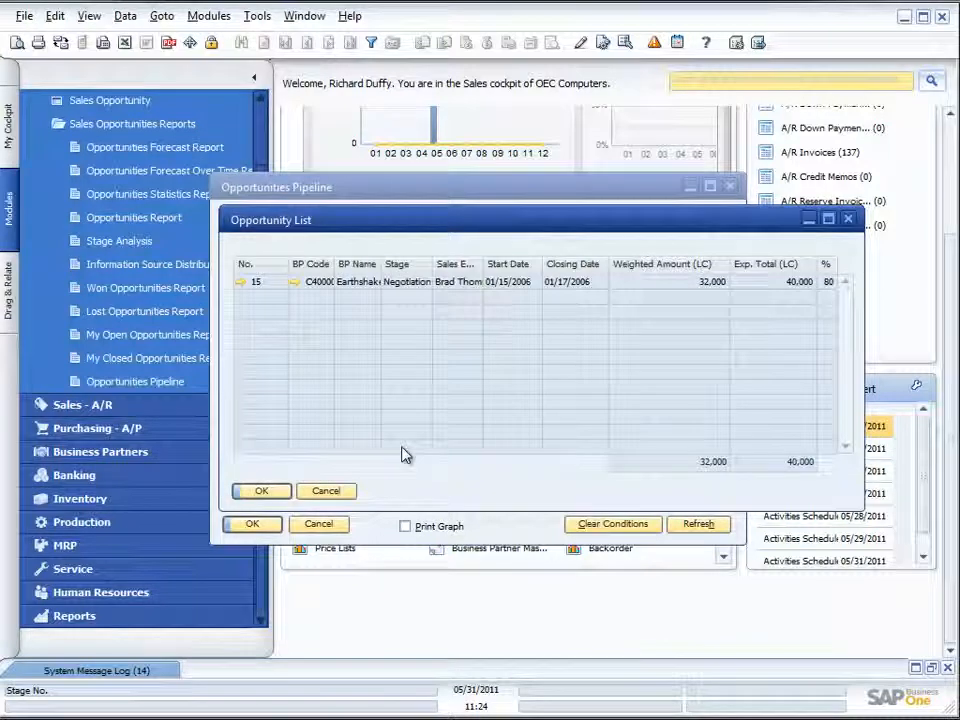
click(848, 219)
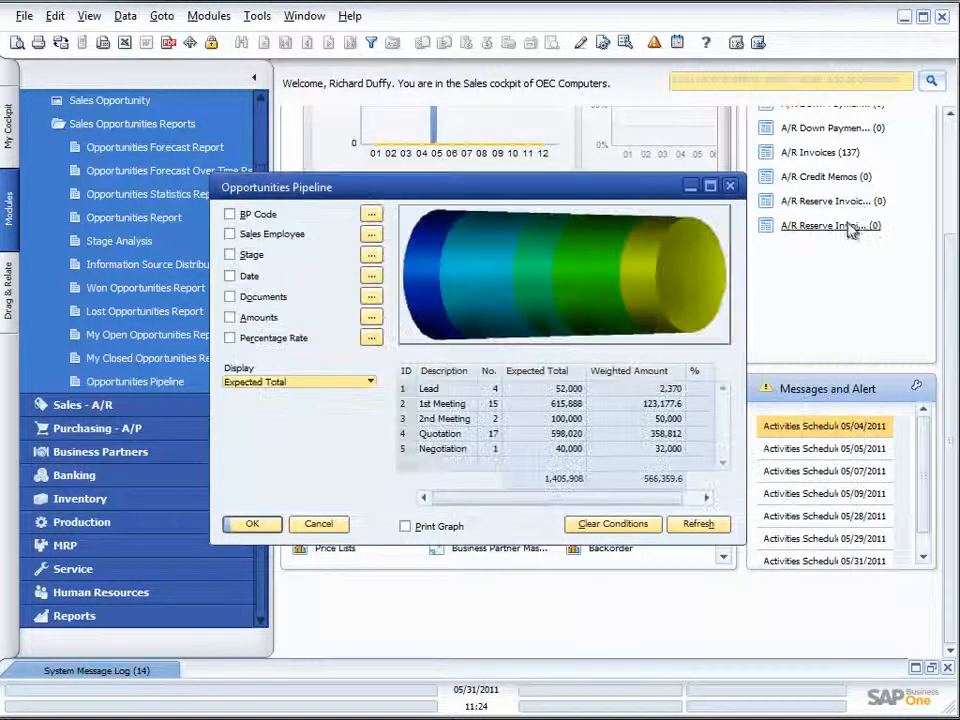
- View the Negotiation opportunities from their segment of the pipeline graph and close the list
mouse_move(670, 292)
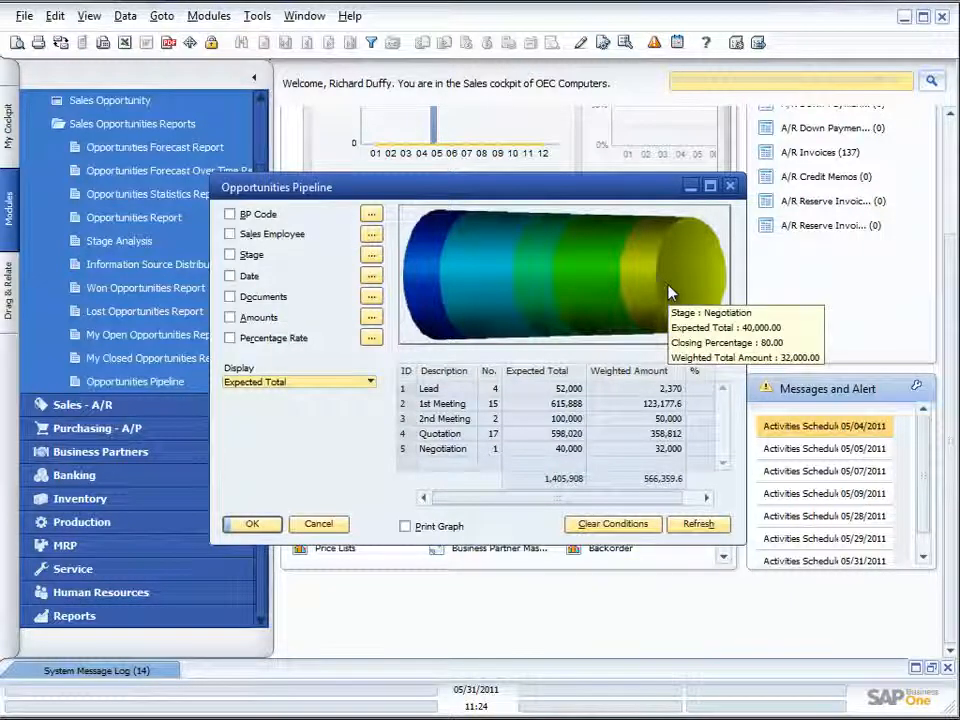
double_click(670, 292)
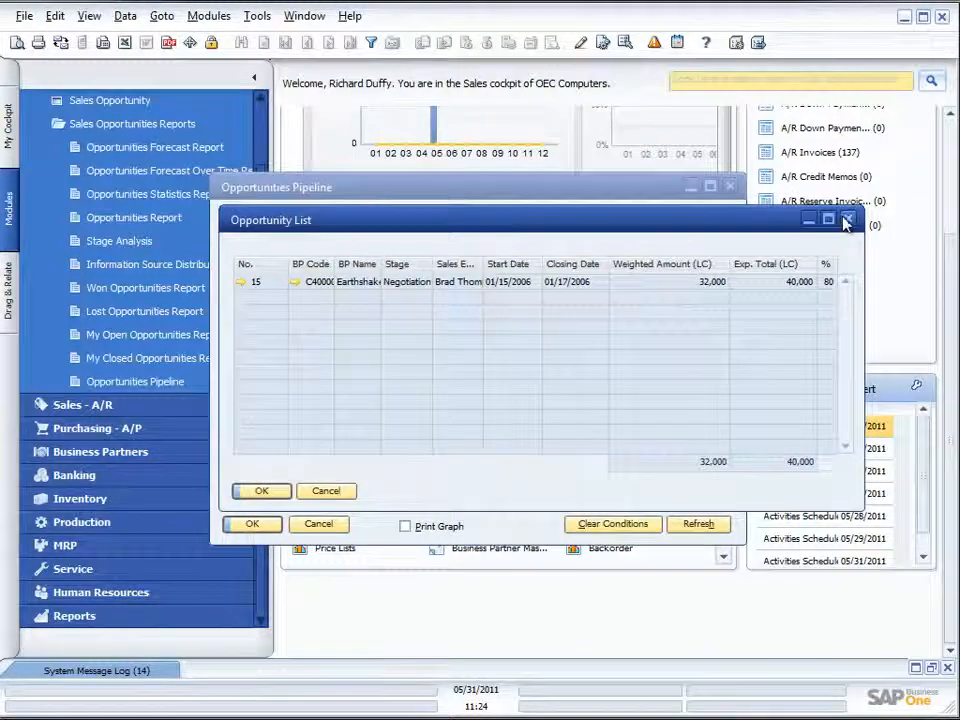
click(847, 219)
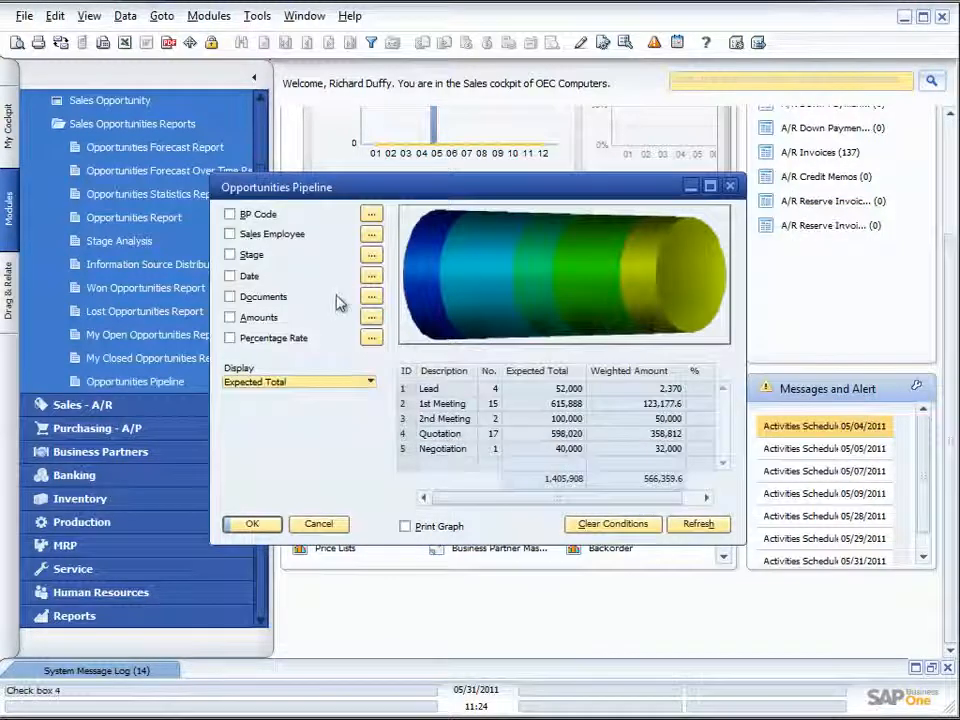
- Display the pipeline graph by Weighted Total Amount, examine it, and switch the display to Closing Percentage
click(370, 383)
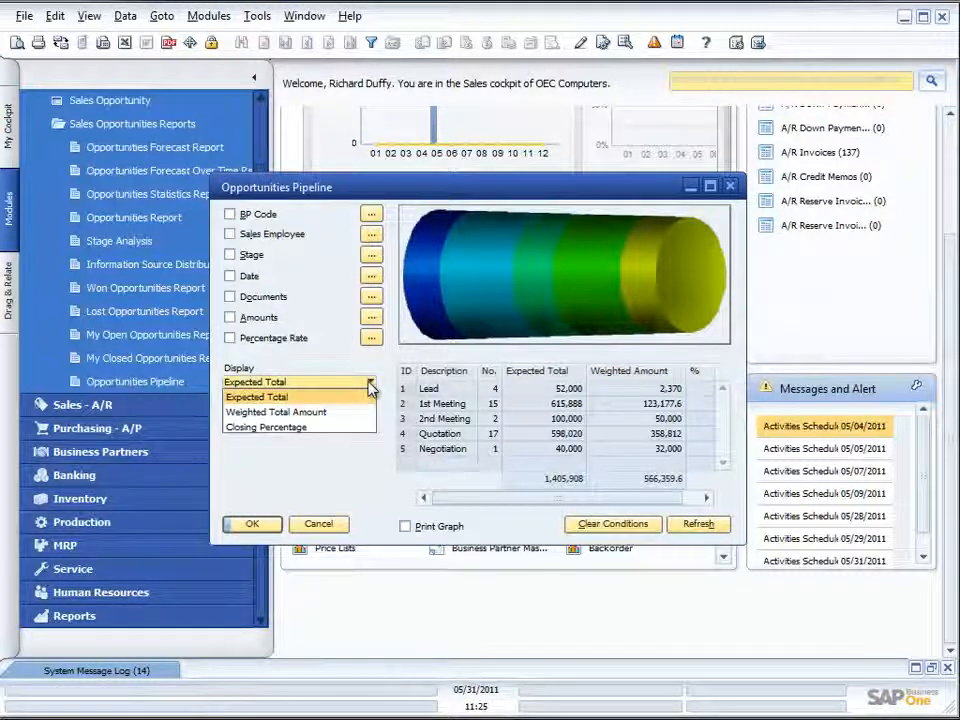
click(293, 414)
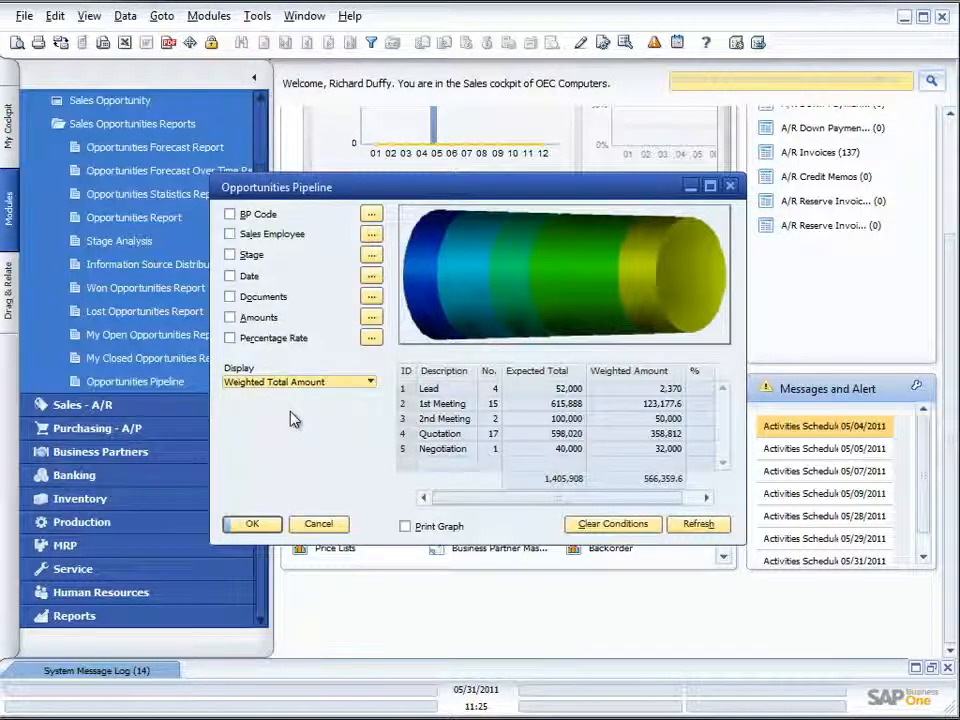
click(368, 382)
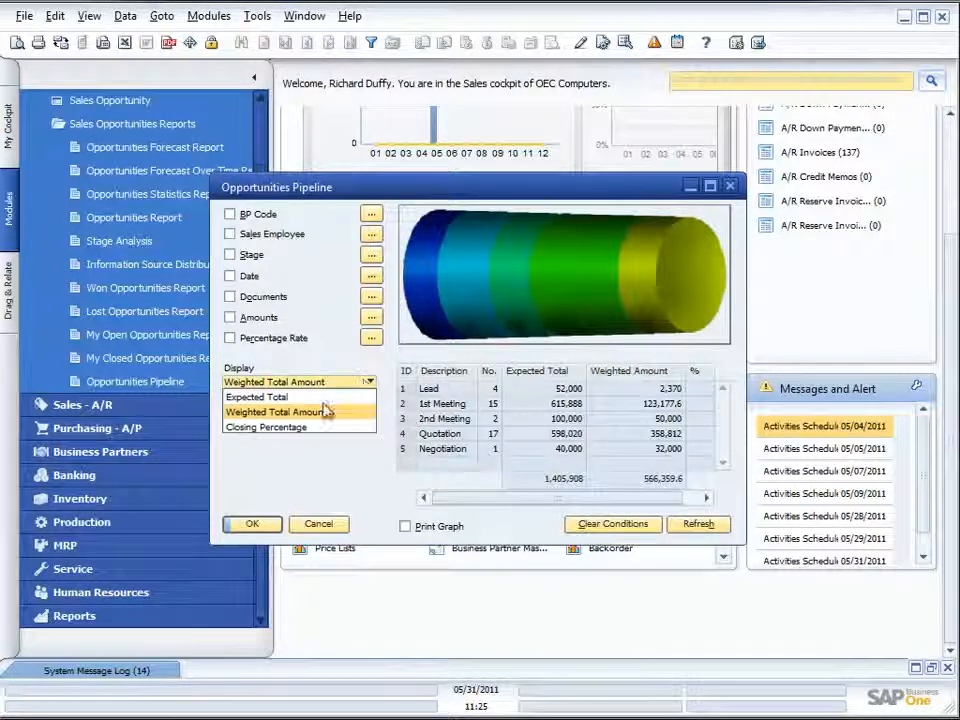
click(302, 426)
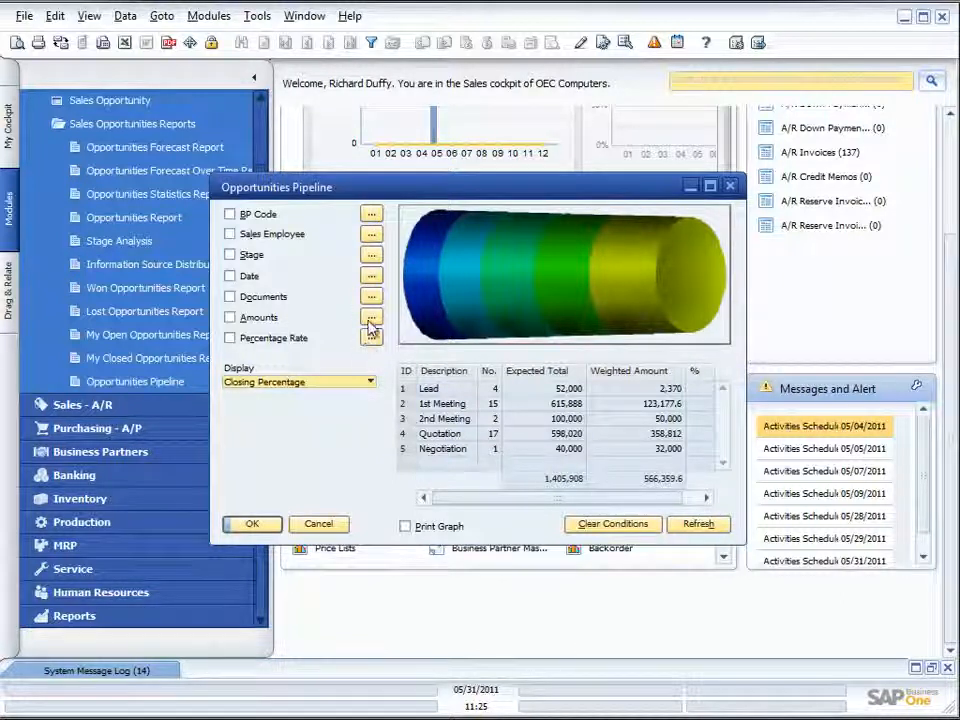
- Filter the Opportunities Pipeline report to the fourth sales employee in the selection list and refresh it
click(372, 235)
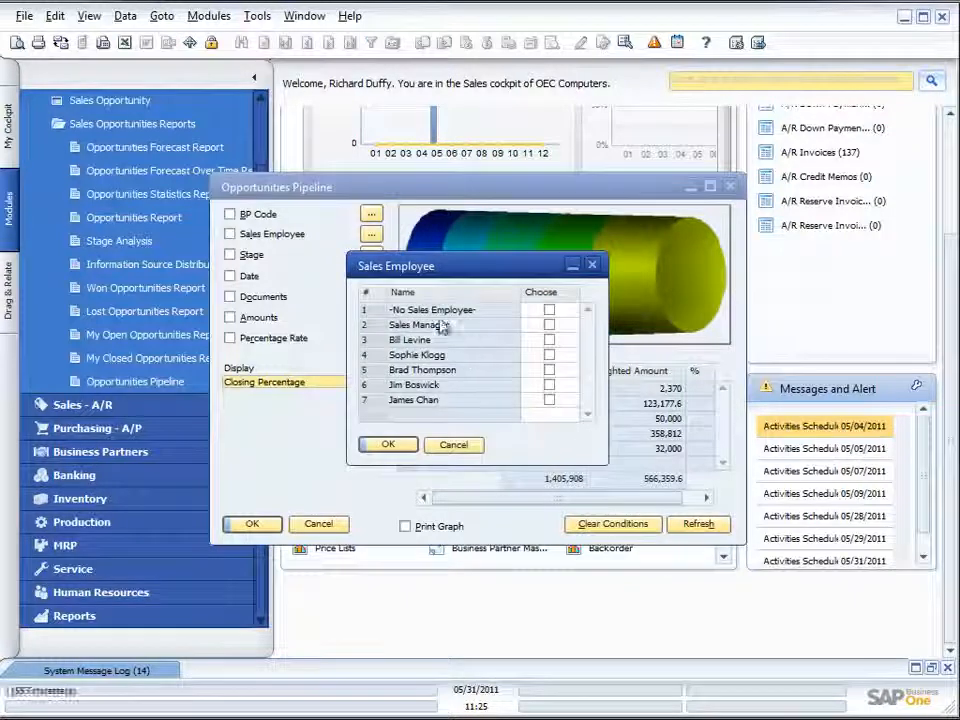
click(549, 356)
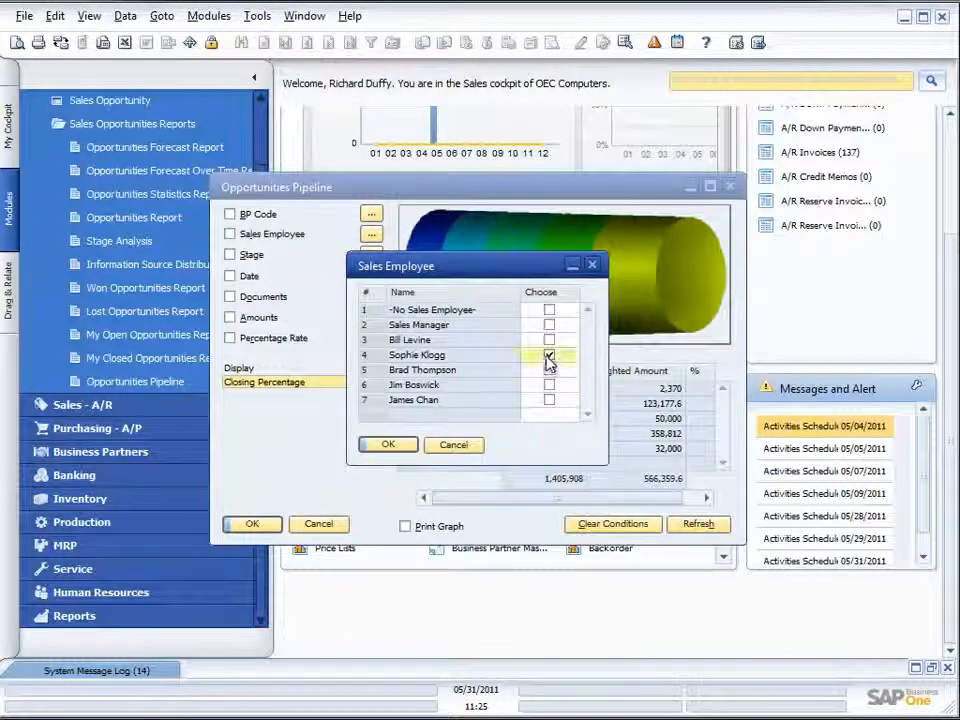
click(388, 444)
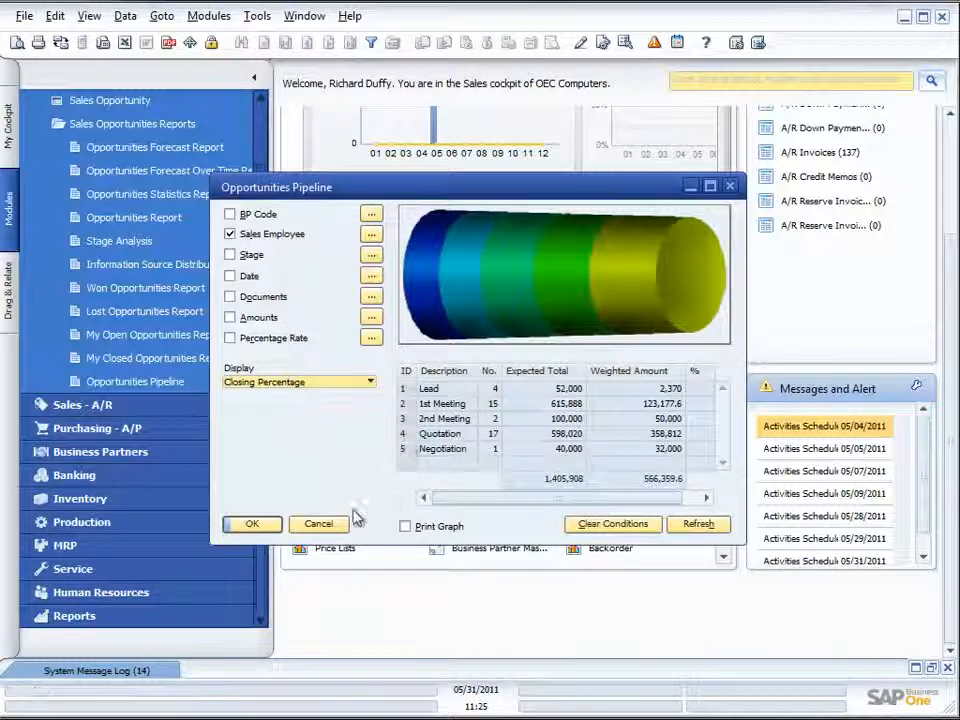
click(692, 534)
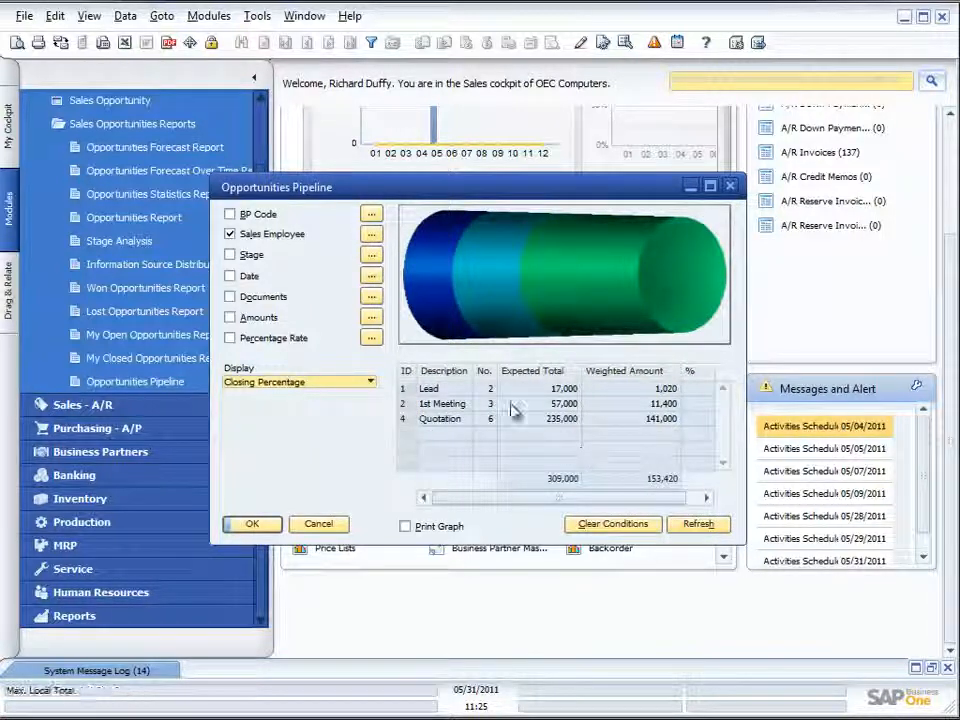
- Remove the Sales Employee filter and refresh the pipeline report for all sales employees
click(232, 235)
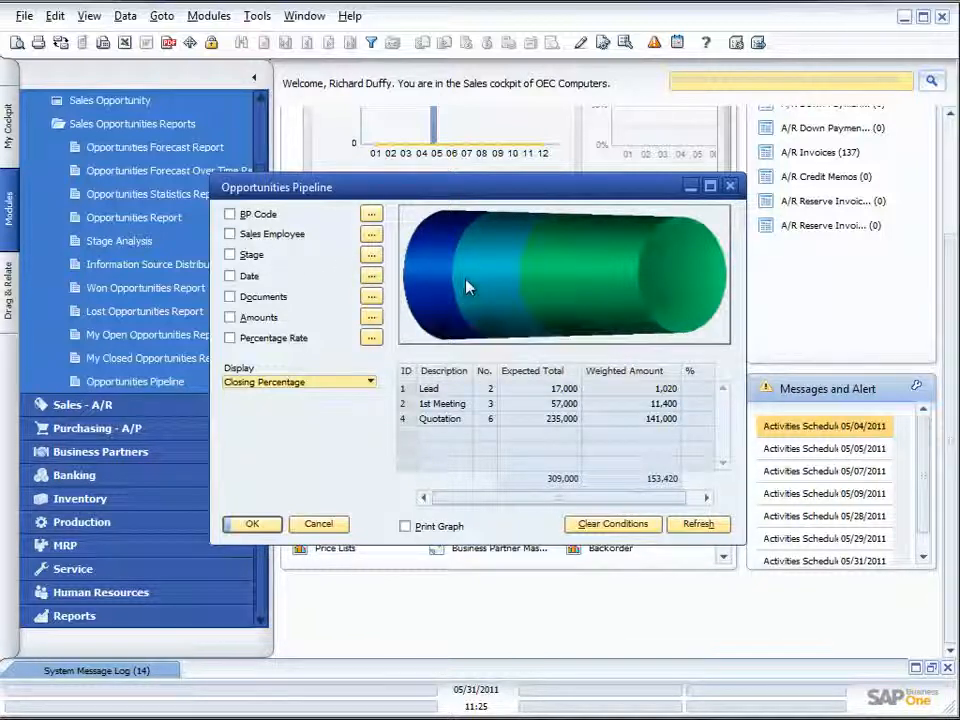
mouse_move(450, 326)
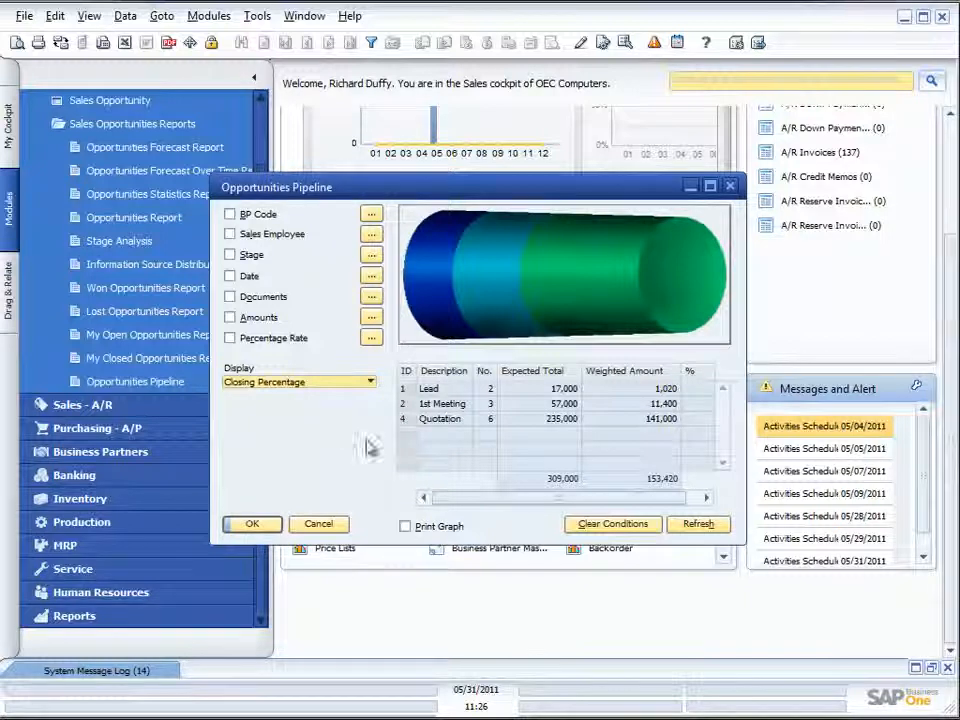
click(697, 526)
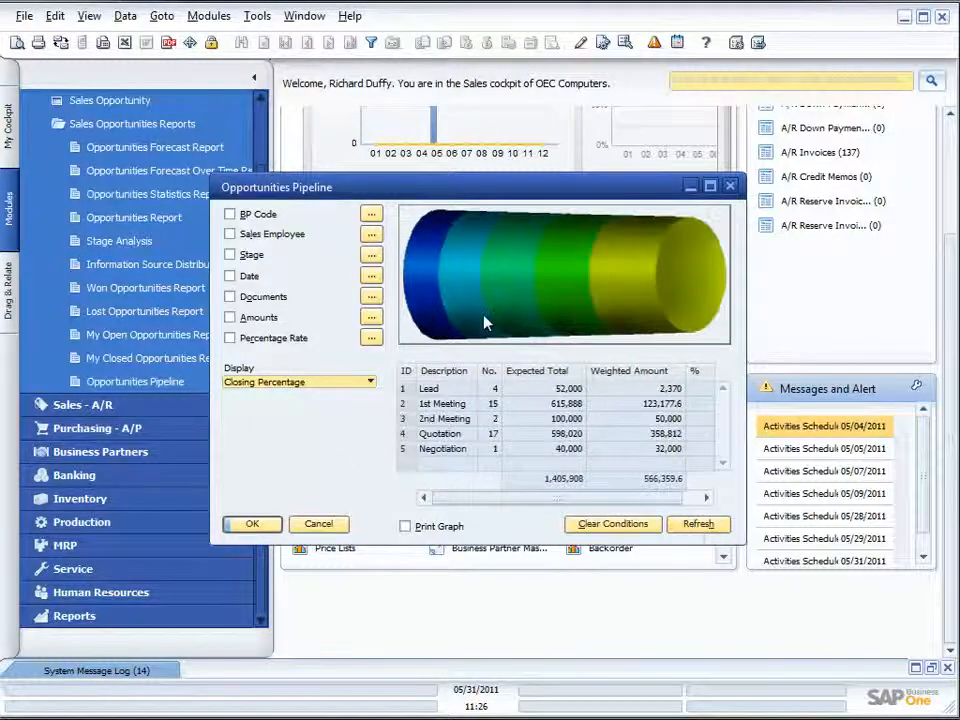
- Open the Dynamic Opportunity Analysis for the pipeline and maximize its window
click(256, 18)
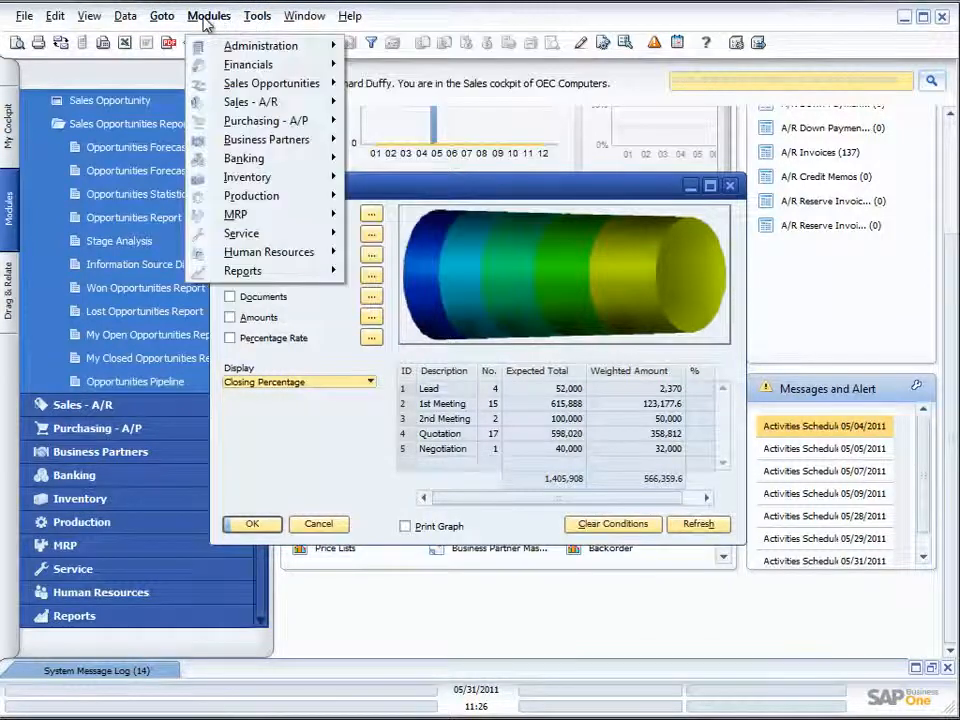
mouse_move(157, 20)
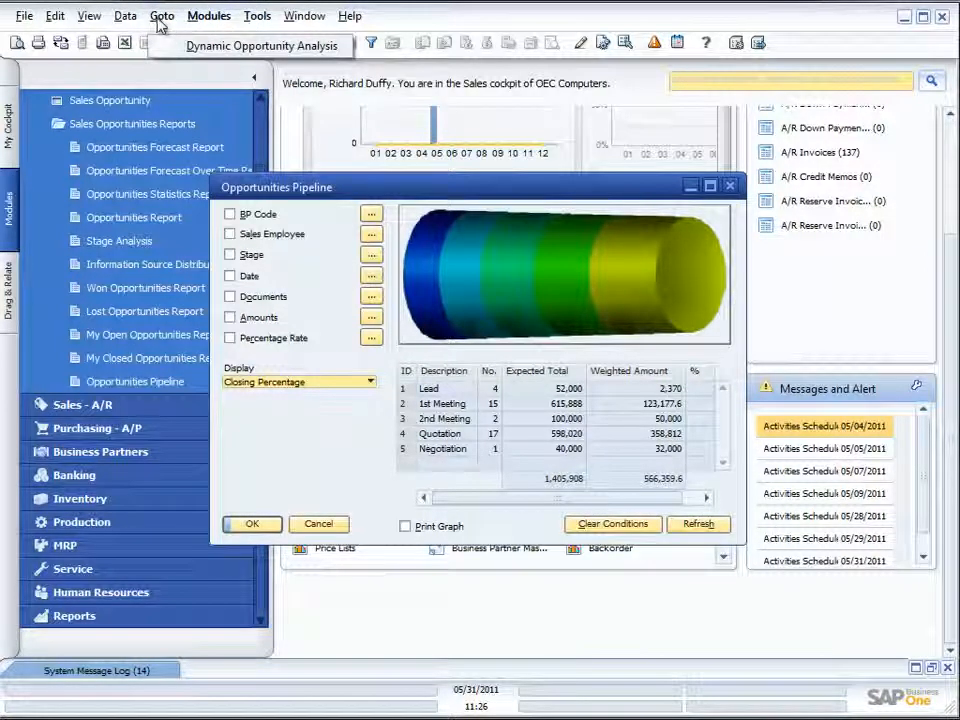
click(175, 46)
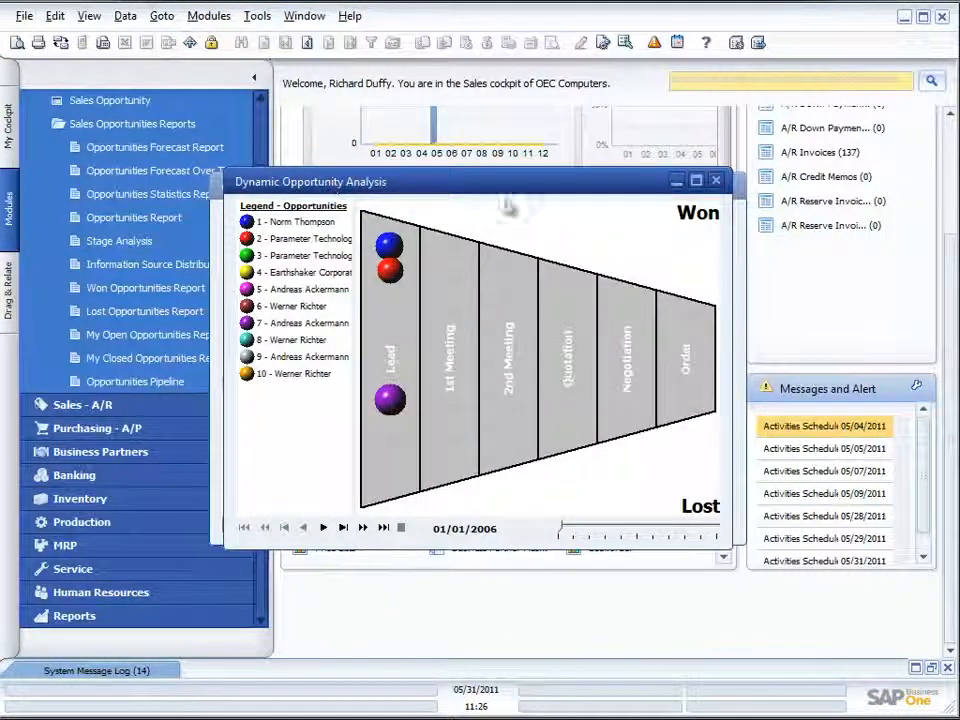
click(696, 180)
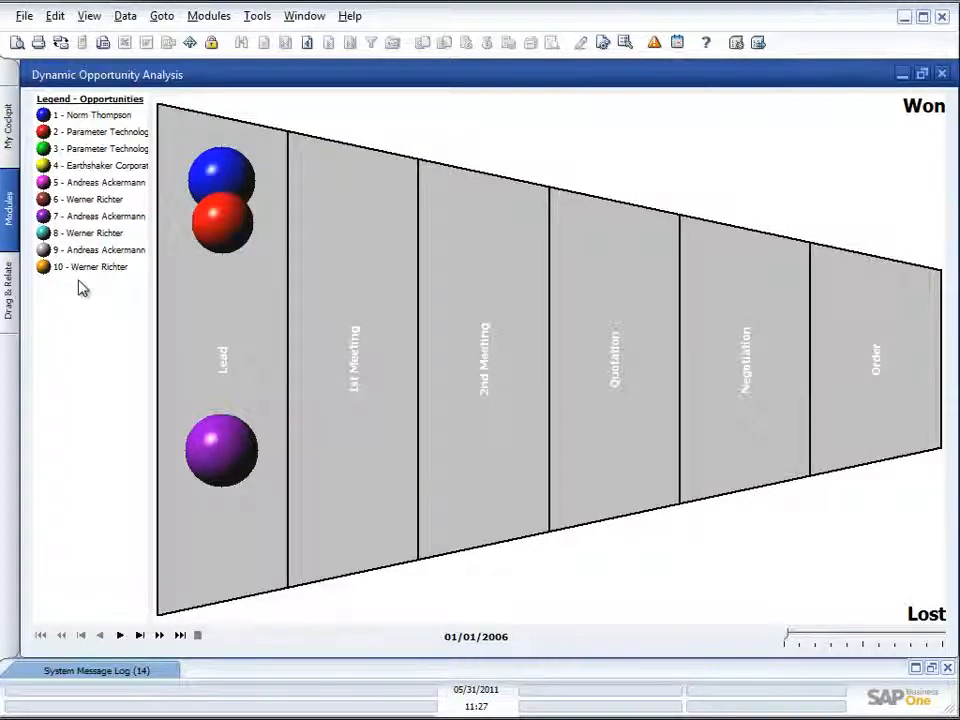
- Play the Dynamic Opportunity Analysis animation from 01/01/2006 to the end of its timeline
right_click(91, 310)
click(351, 107)
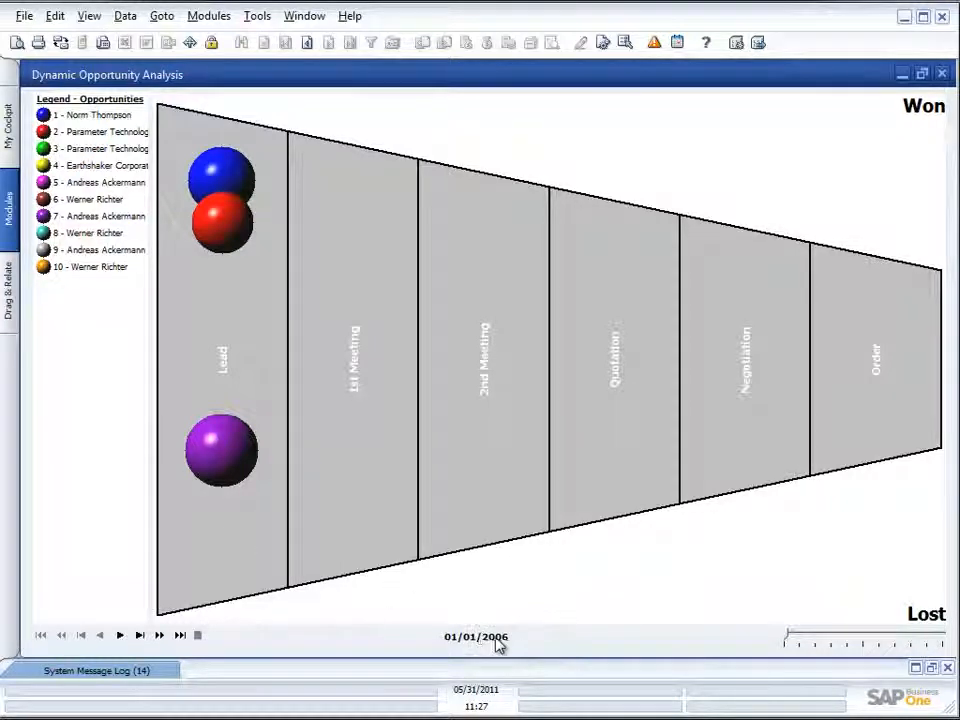
click(121, 636)
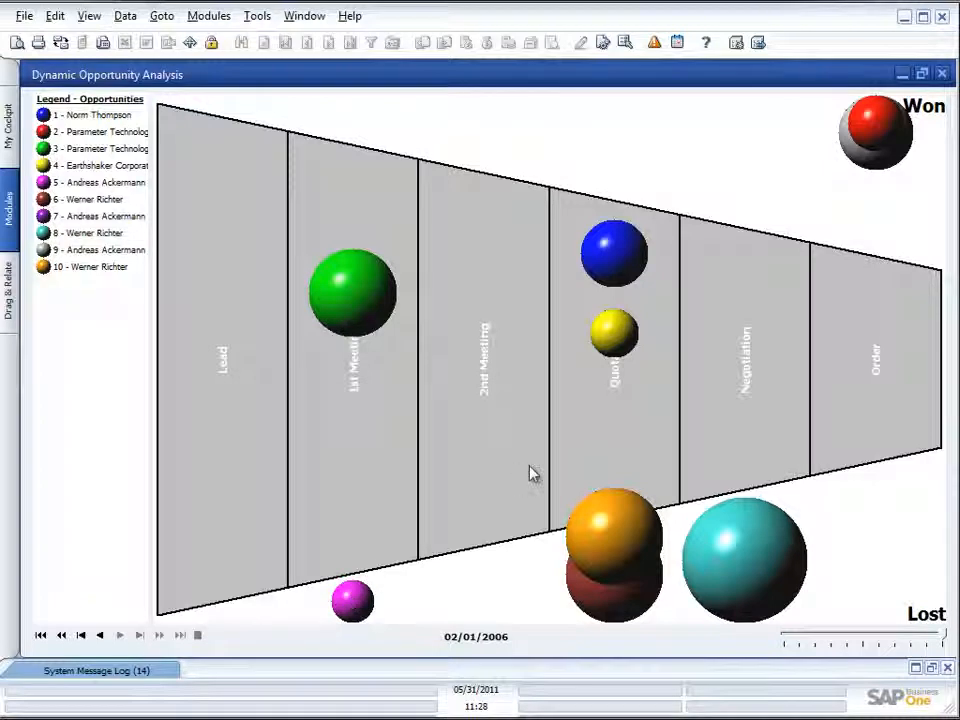
- View the lost Negotiation-stage opportunity's details from its sphere, and close it along with the dynamic analysis and the pipeline report
double_click(763, 563)
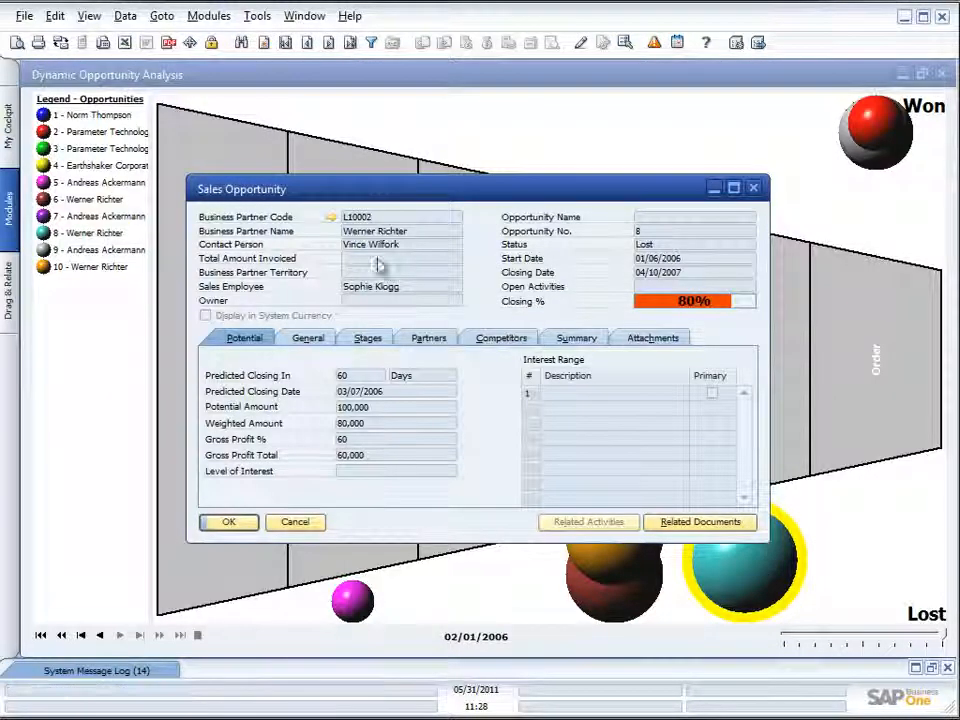
click(753, 188)
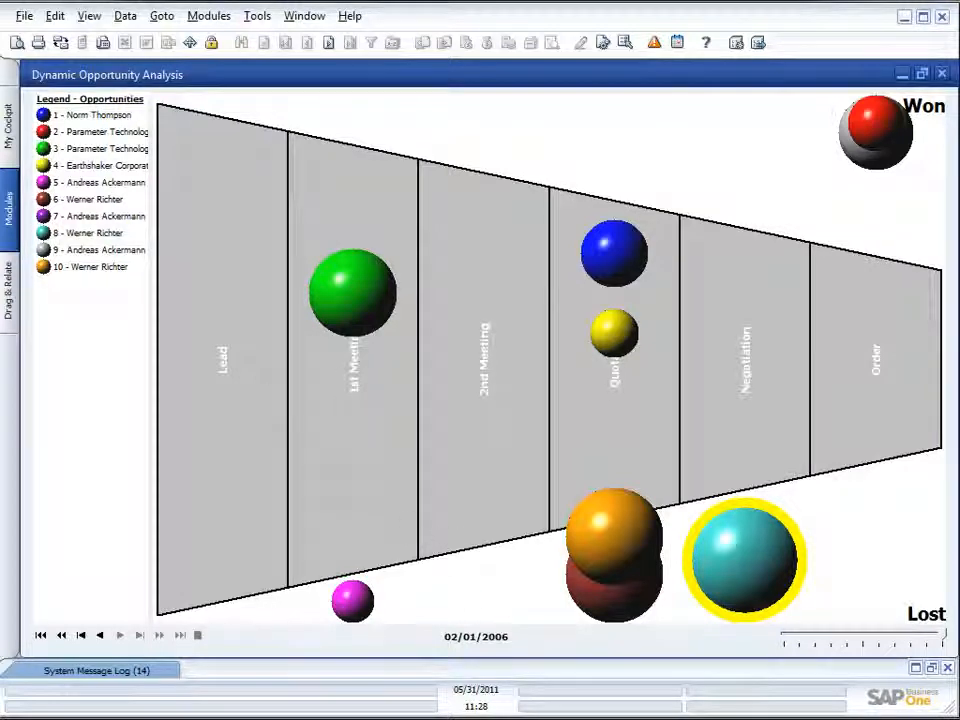
click(943, 76)
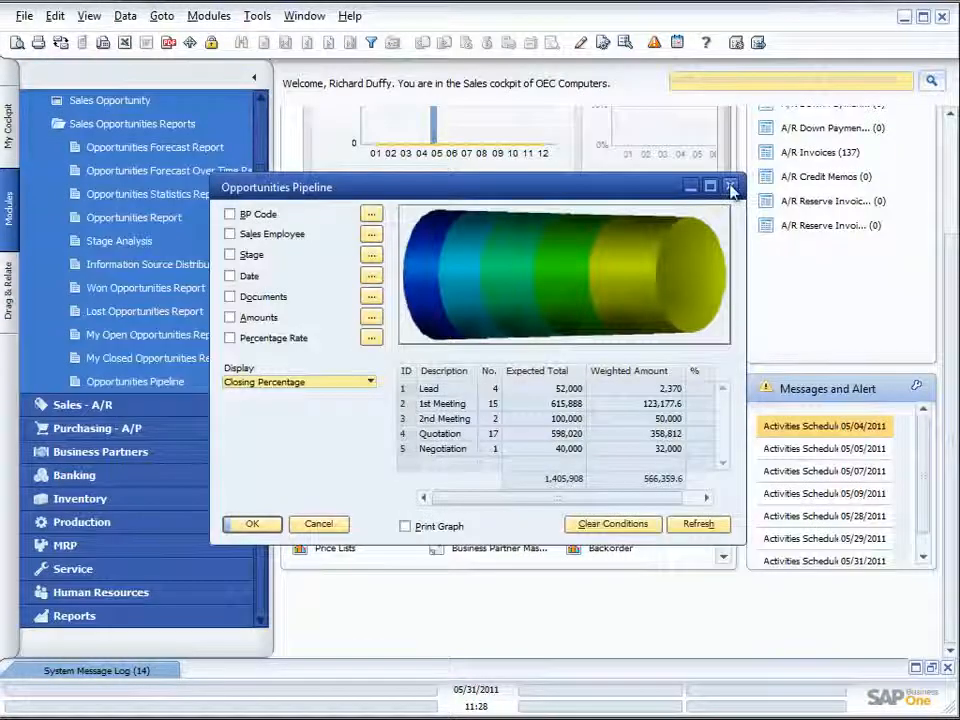
click(731, 189)
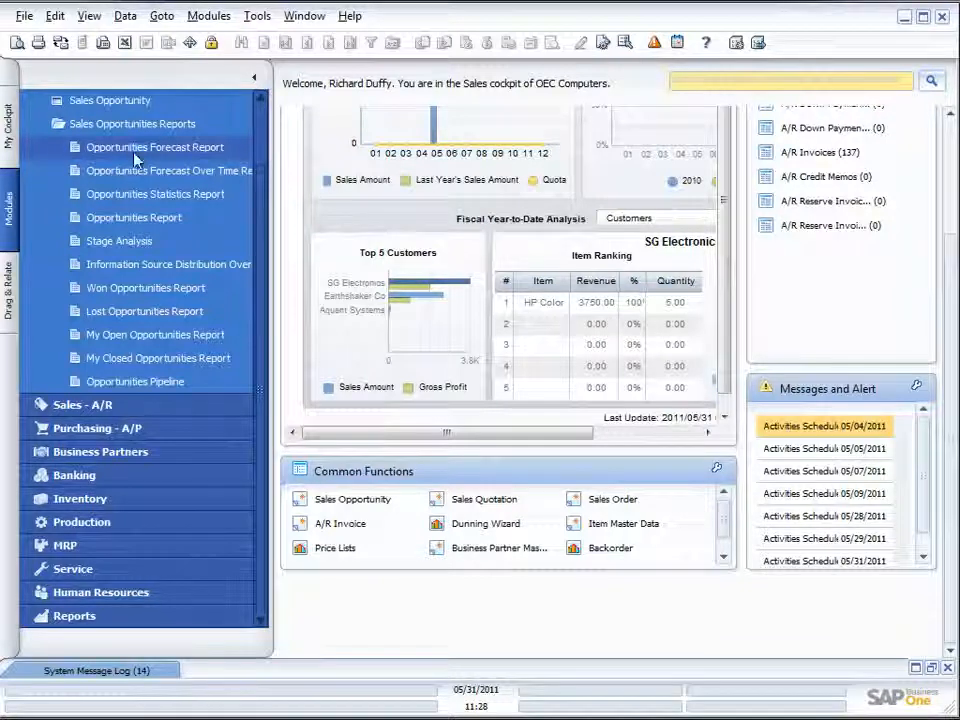
- Run the Opportunities Report without any selection criteria and move its window clear of the criteria dialog
click(130, 218)
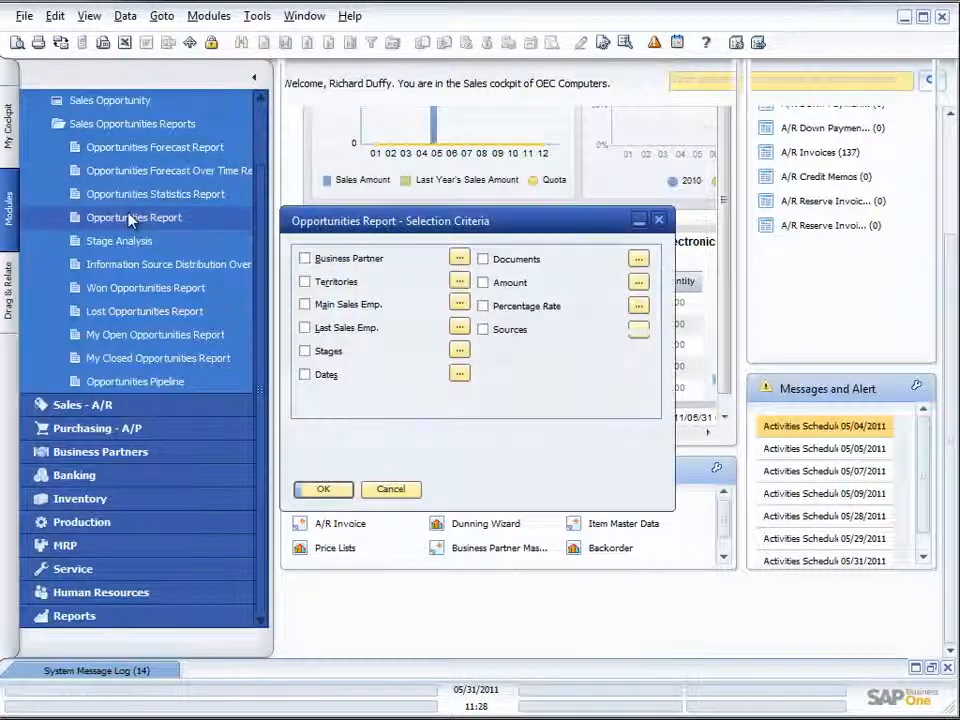
click(318, 489)
drag(397, 212, 347, 134)
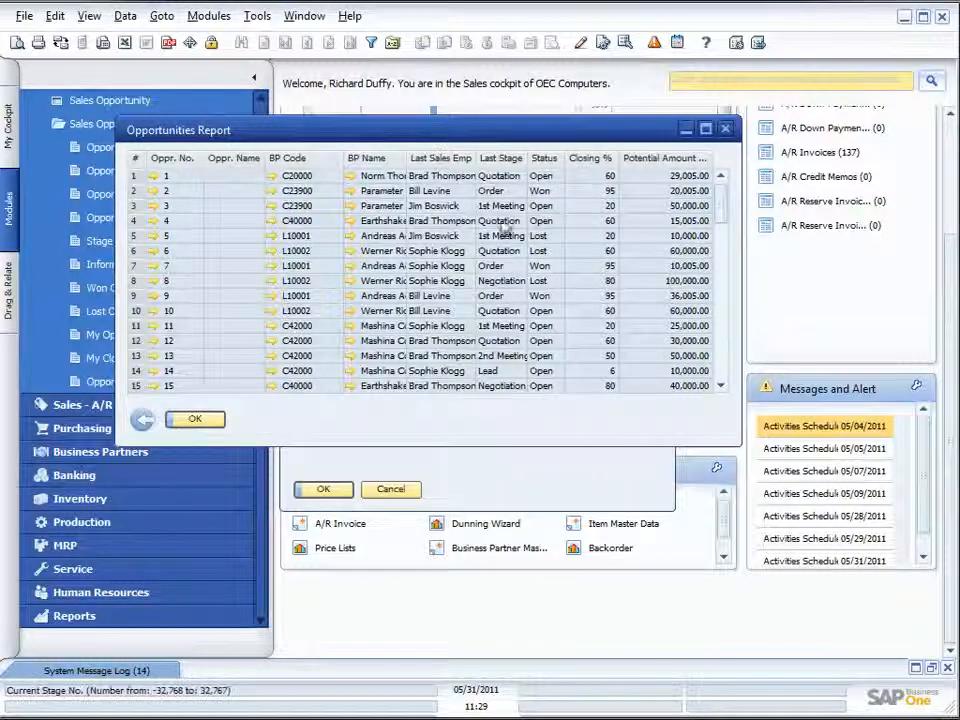
- Preview the printed Opportunities List, look through its first page, and close the preview
click(16, 47)
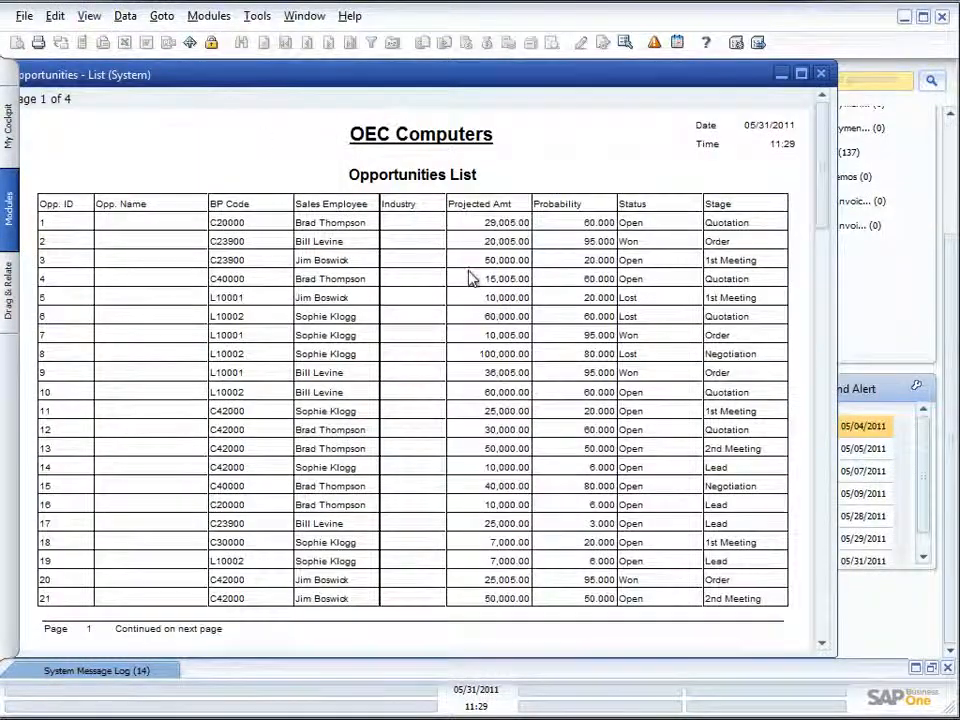
scroll(470, 278, down, 3)
scroll(471, 279, down, 2)
scroll(471, 279, up, 3)
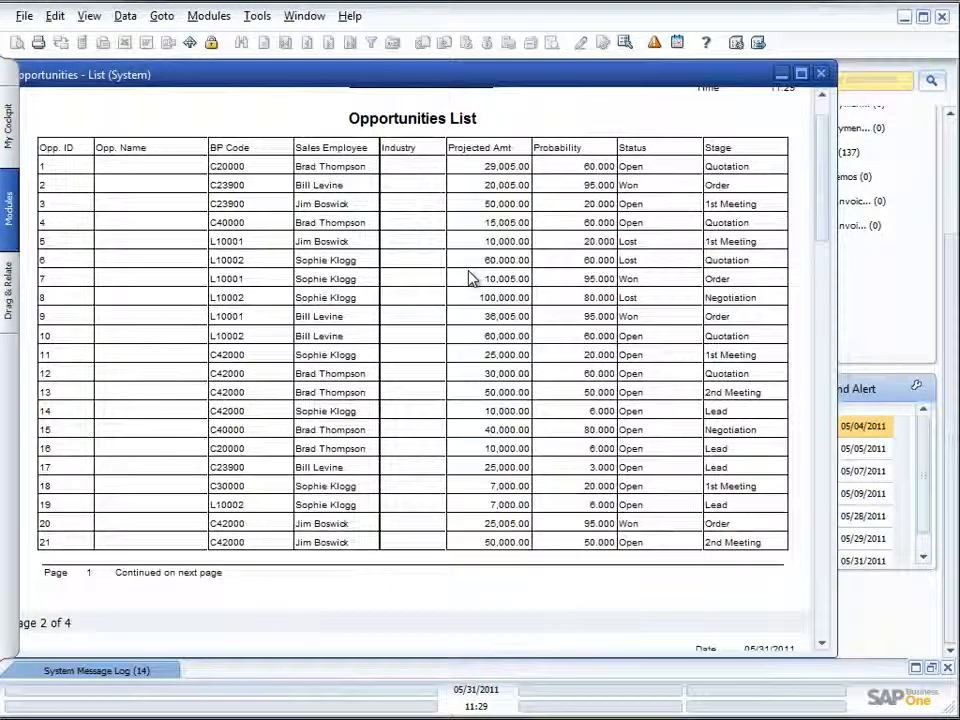
click(821, 74)
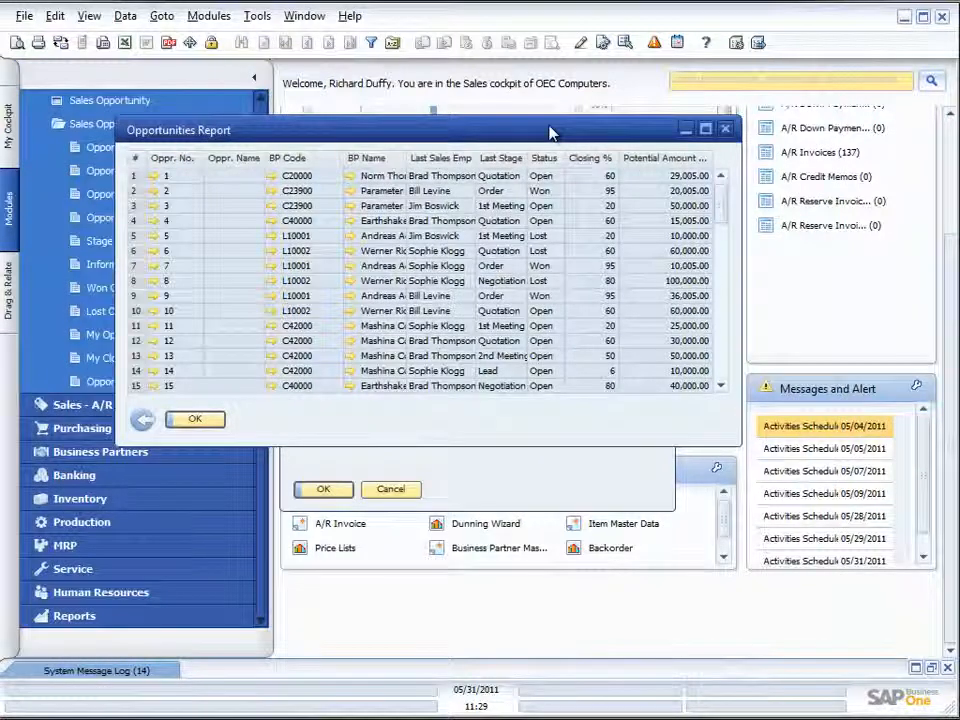
- Open the Opportunities - List (System) layout for editing through the Report and Layout Manager, examine it, and close both windows without changes
click(581, 44)
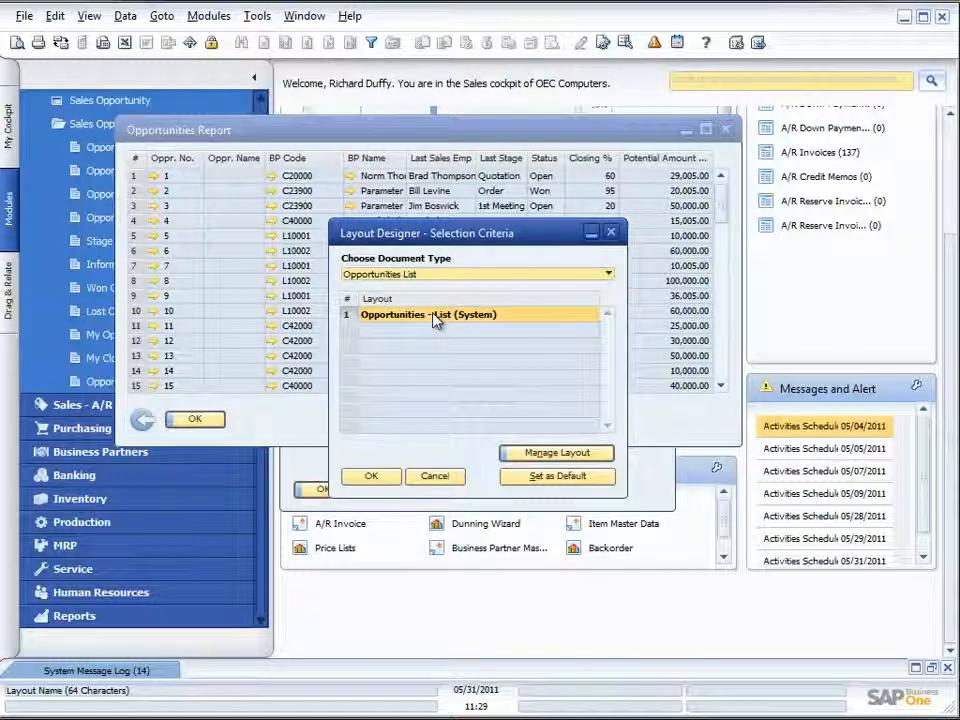
click(557, 452)
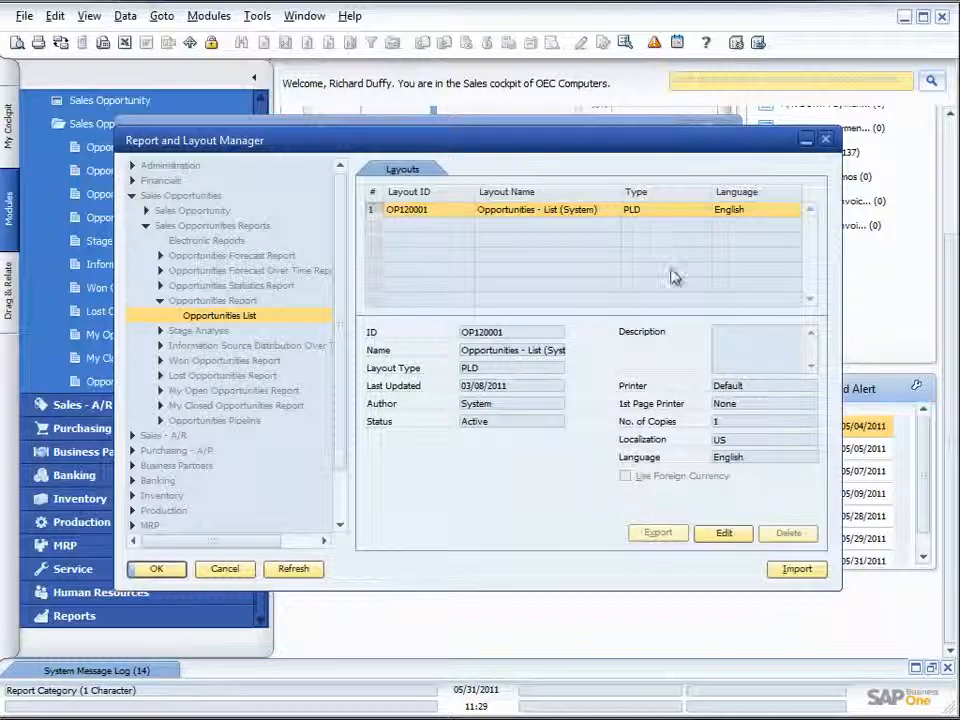
click(724, 536)
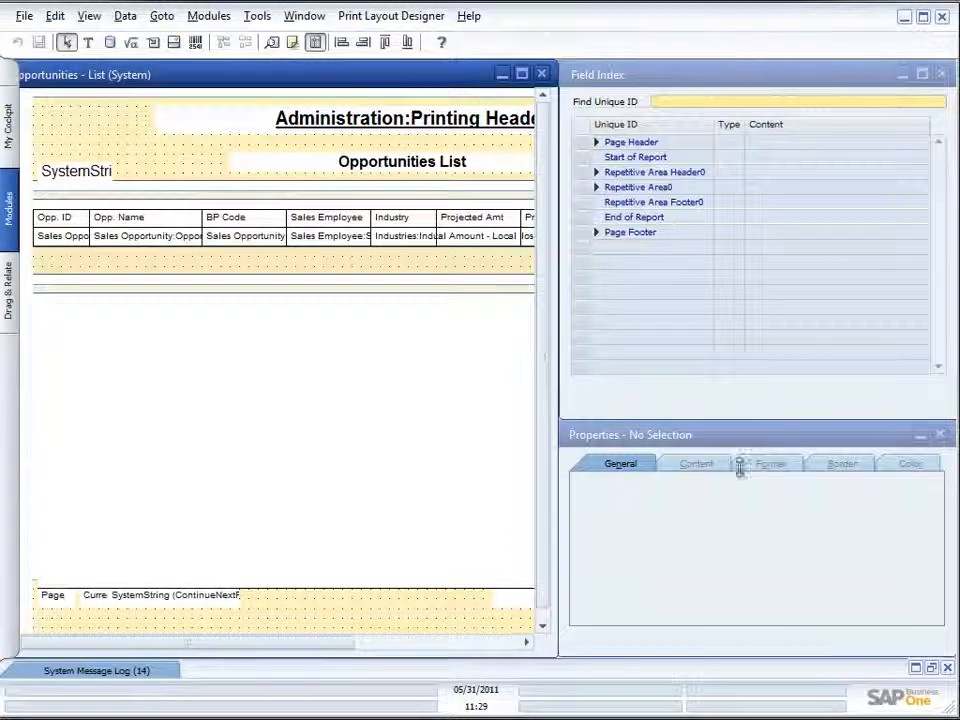
click(541, 74)
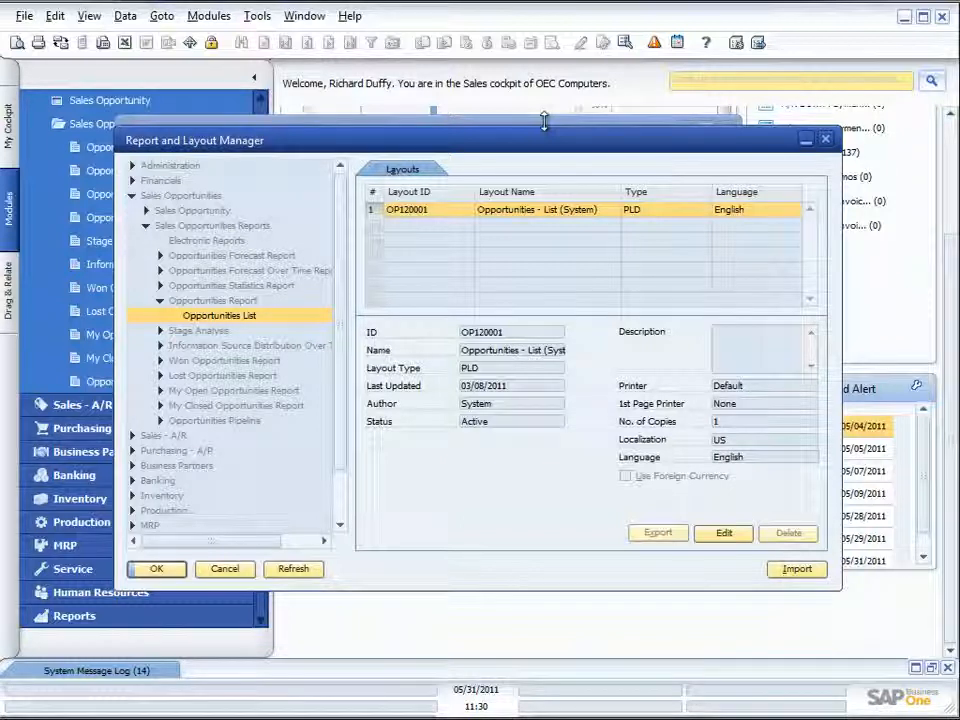
click(228, 569)
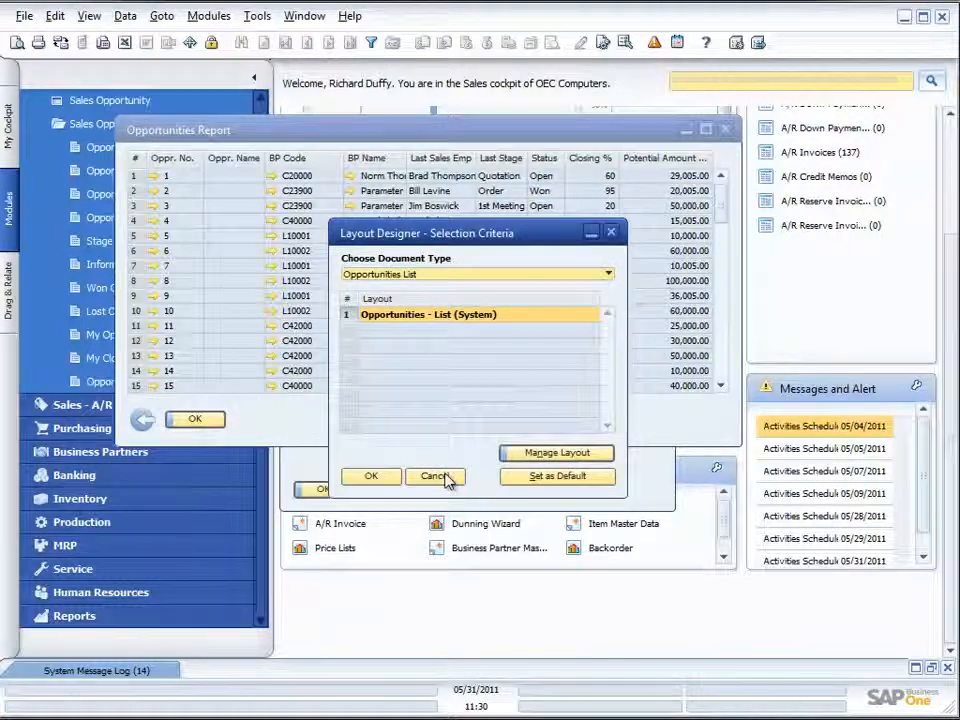